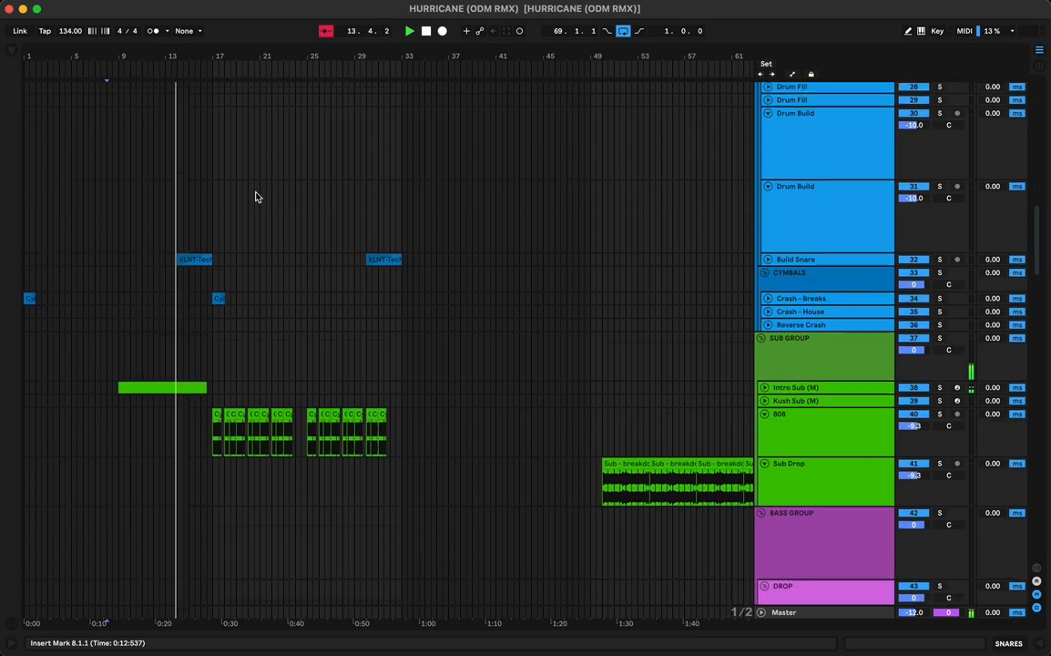
Review the arrangement down to the vocal tracks and search the VOCALS sample folder for "_B_"
scroll(256, 196, "down", 20)
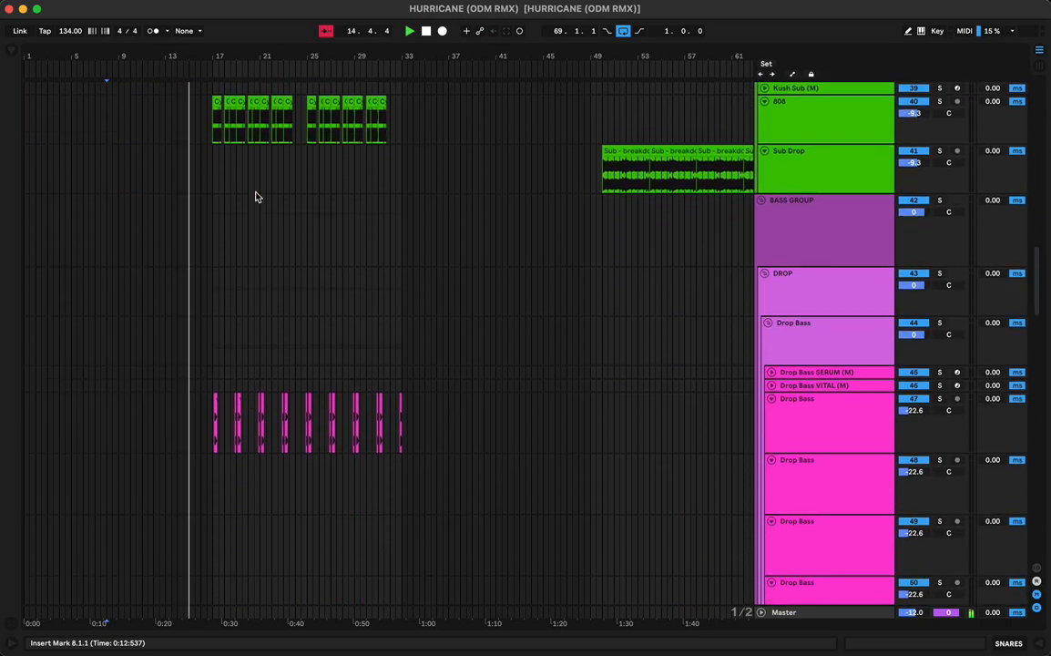
scroll(256, 197, "down", 20)
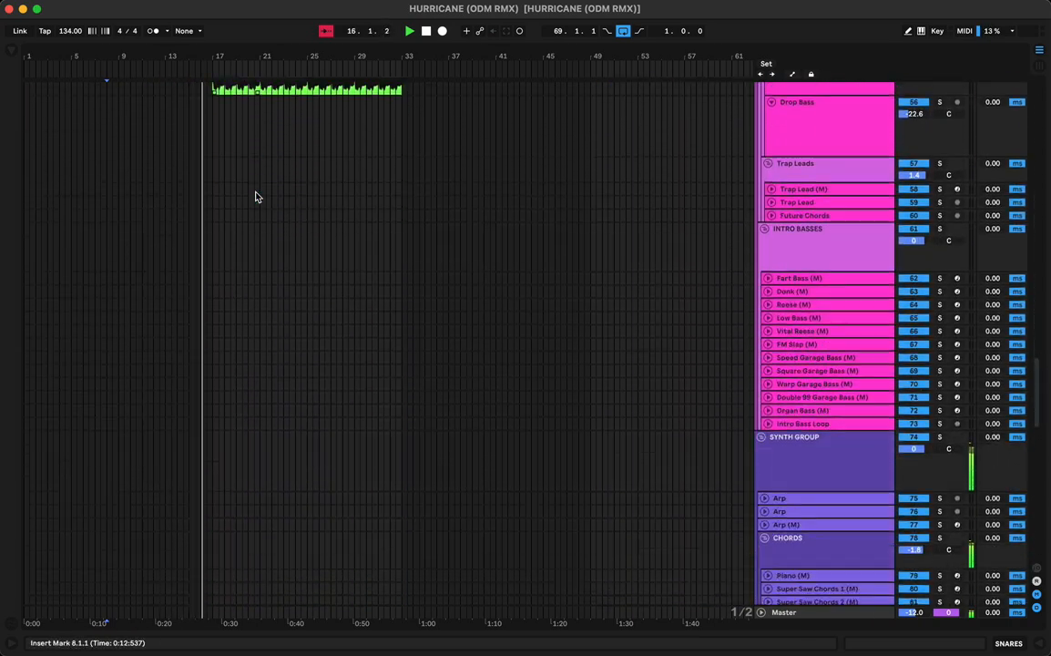
scroll(256, 196, "down", 18)
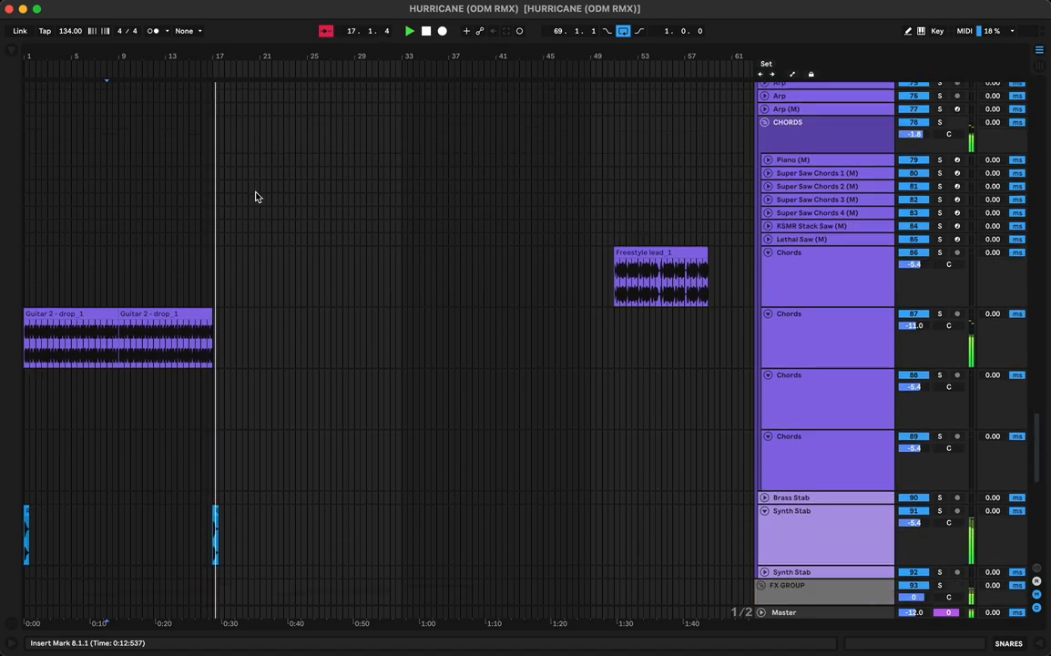
scroll(256, 197, "down", 15)
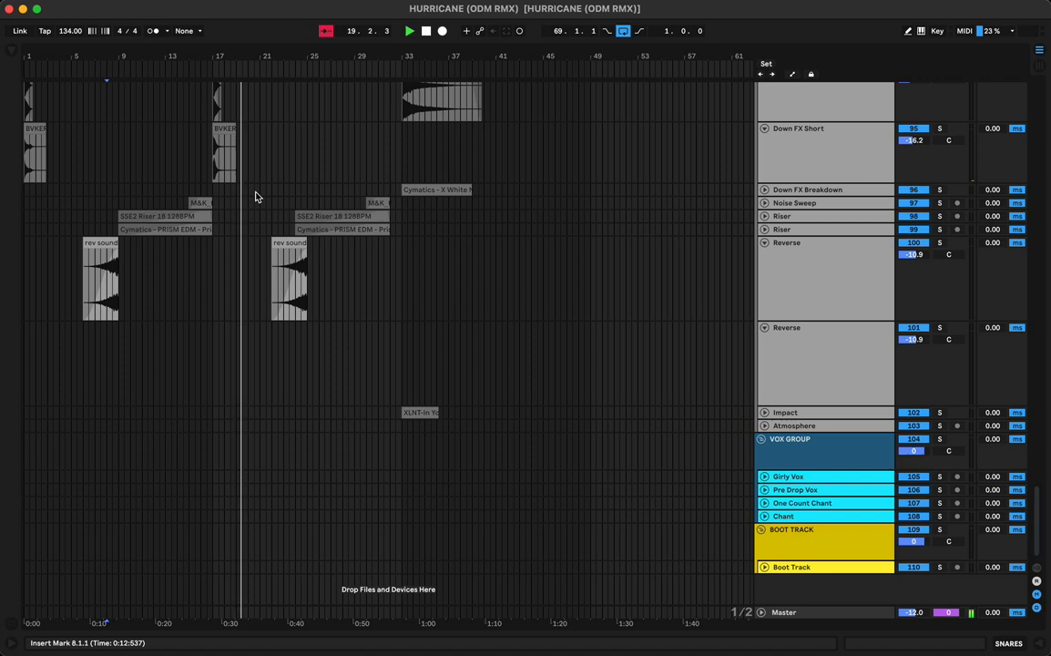
left_click(13, 51)
key("super+f")
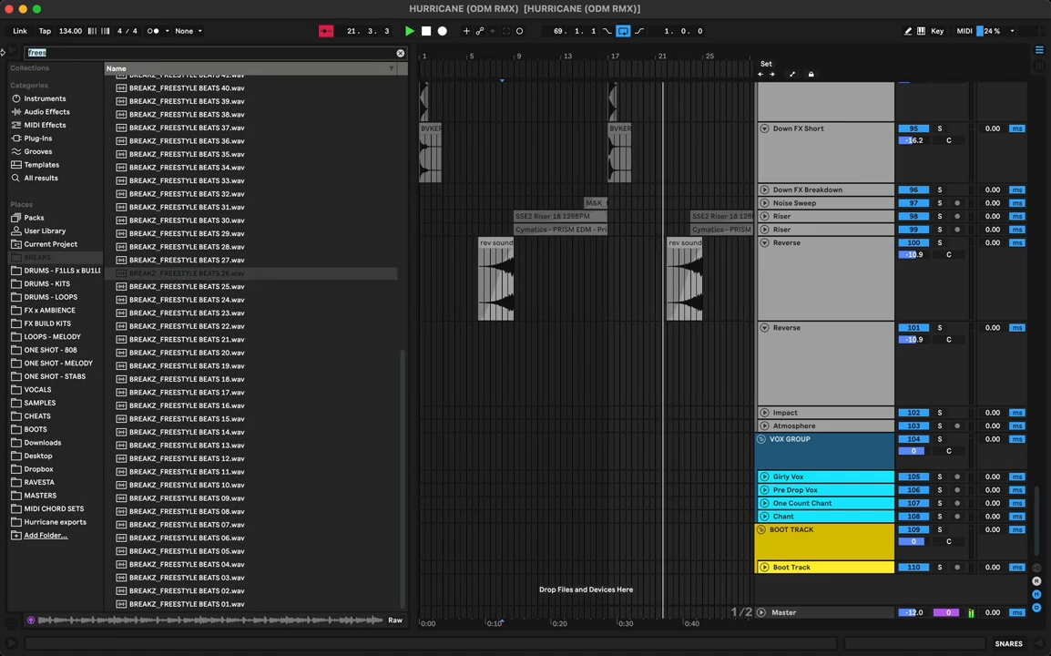
type("_B_")
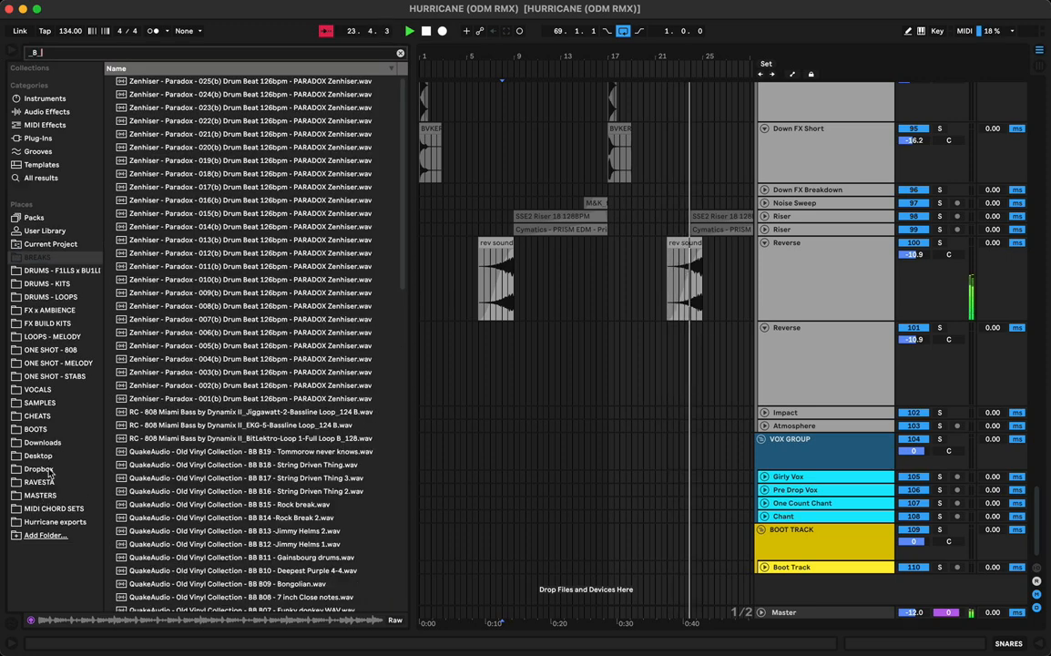
left_click(38, 389)
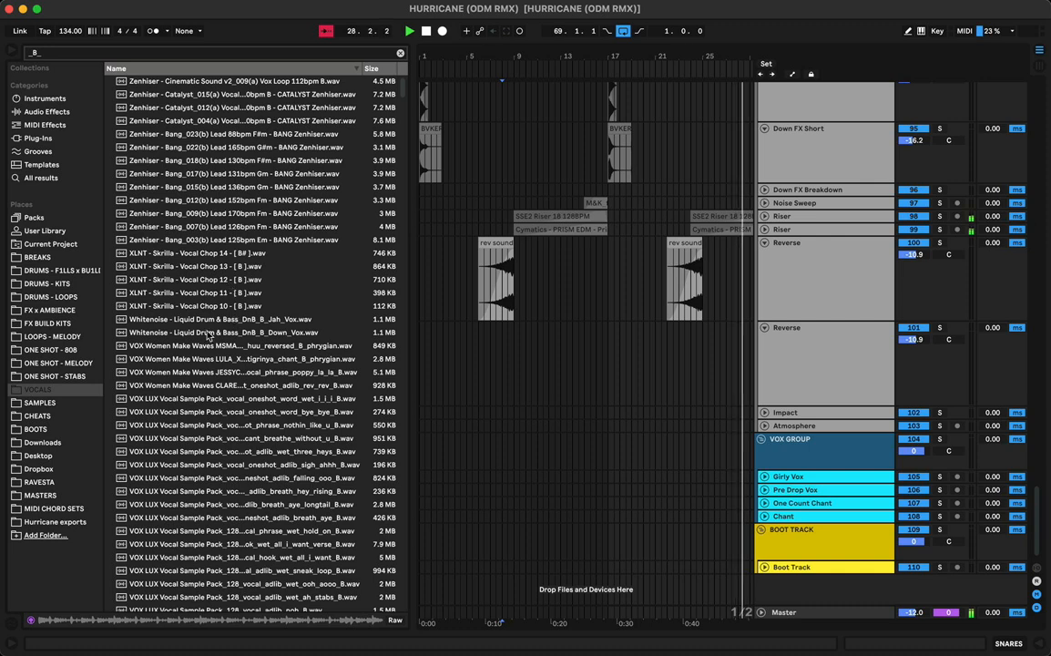
Audition the Skrilla vocal chops, Whitenoise, VOX Women Make Waves and VOX LUX samples in the key of B
left_click(193, 297)
left_click(174, 282)
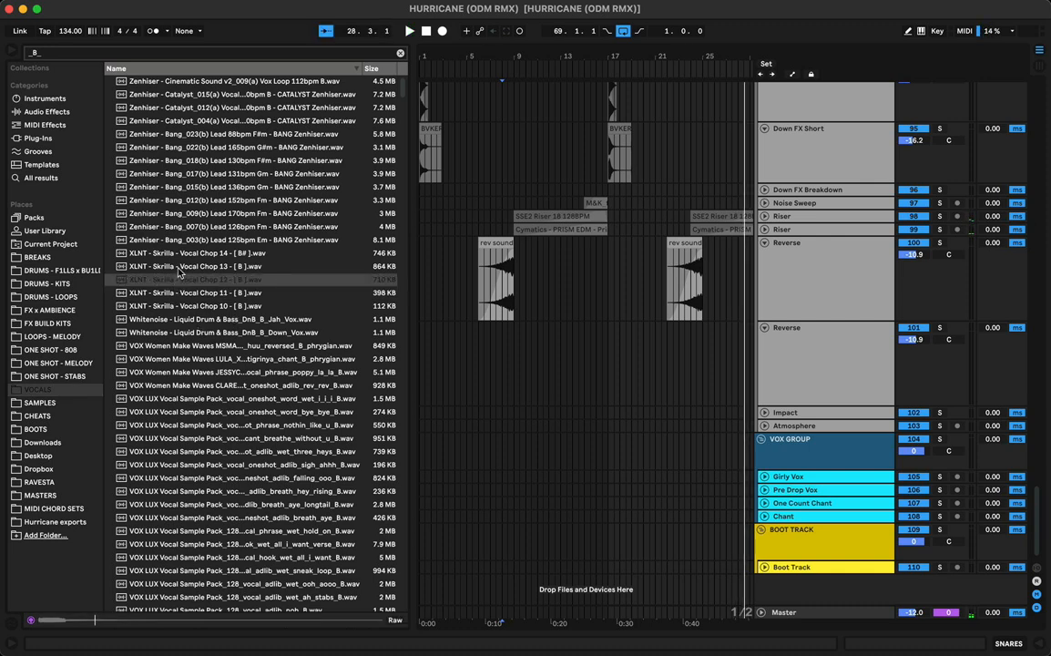
left_click(182, 333)
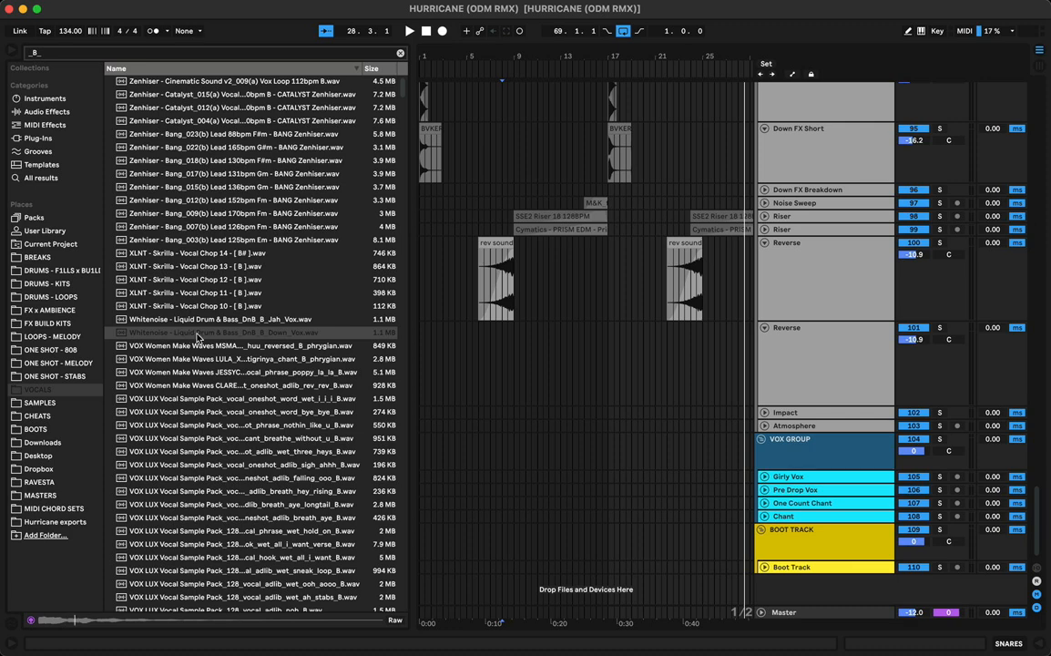
left_click(206, 347)
left_click(215, 399)
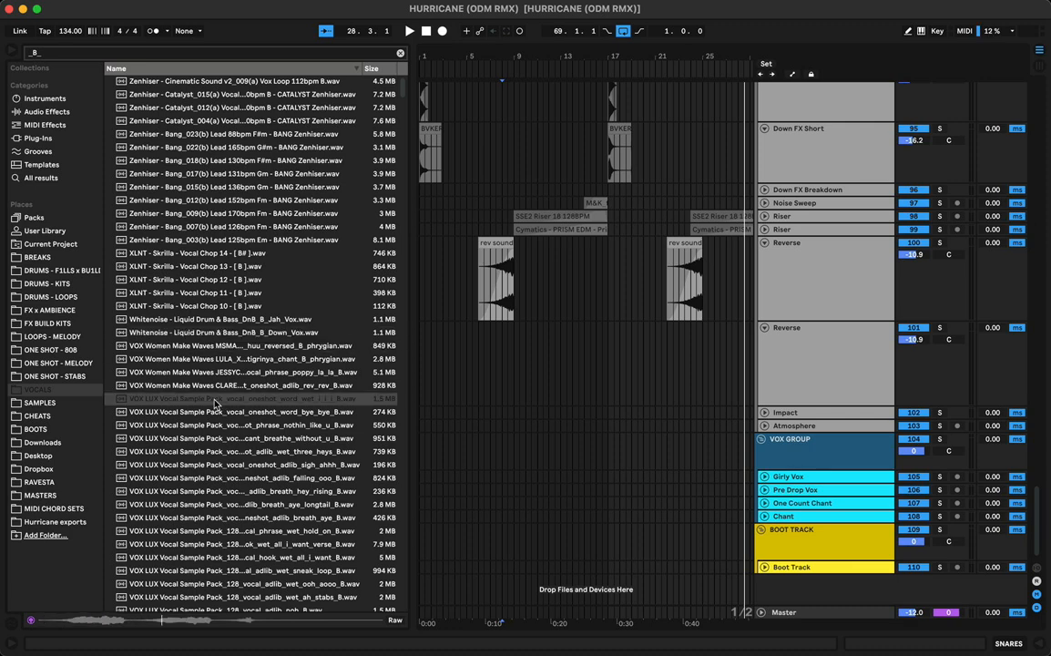
left_click(209, 453)
left_click(210, 480)
scroll(211, 484, "down", 4)
left_click(206, 388)
left_click(199, 441)
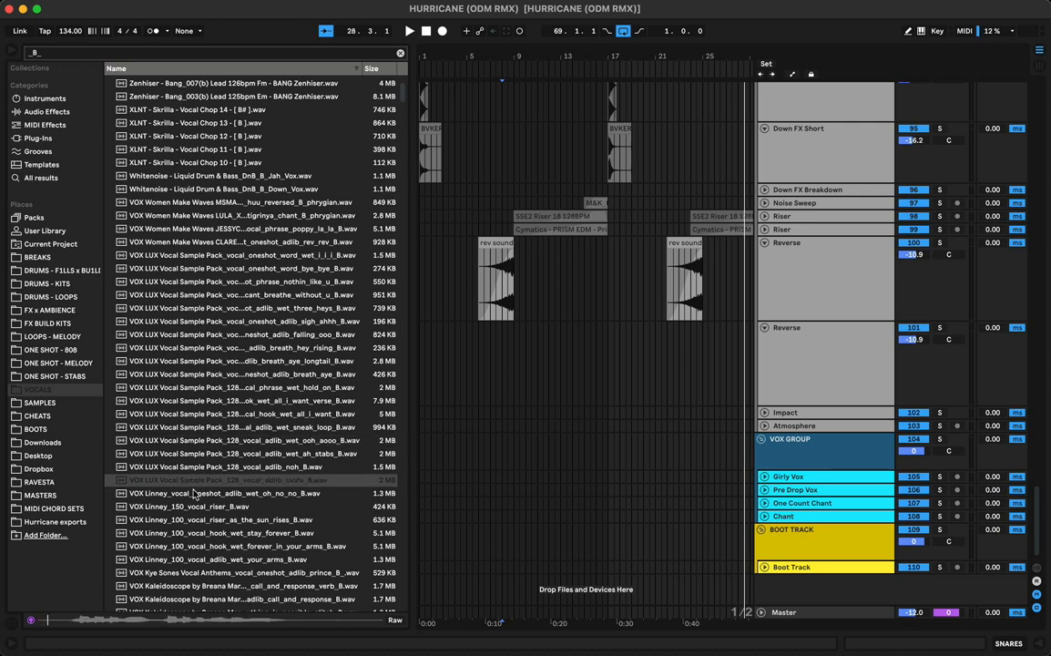
Audition the VOX Linney, VOX Kye Sones and VOX Kaleidoscope vocal samples
left_click(193, 495)
left_click(190, 507)
left_click(189, 532)
scroll(190, 511, "down", 3)
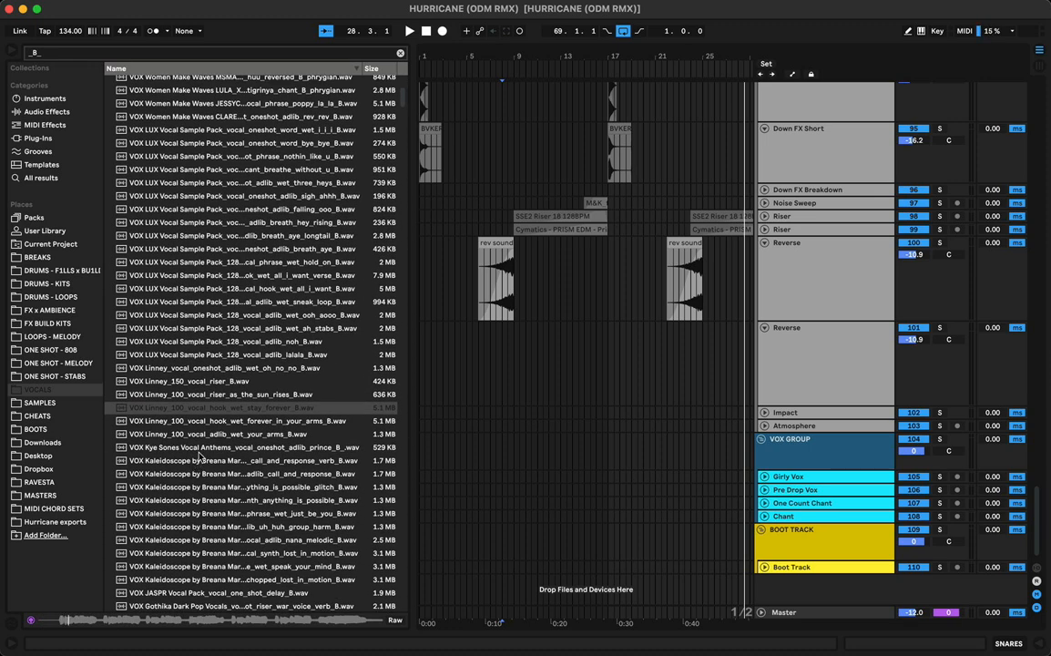
left_click(201, 447)
left_click(197, 463)
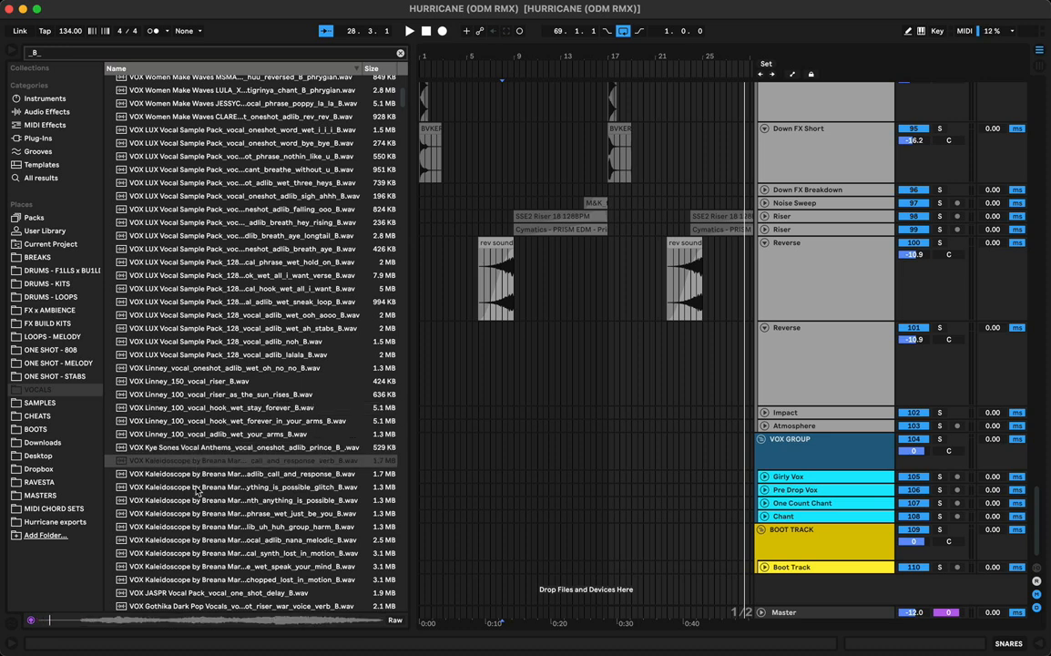
left_click(210, 489)
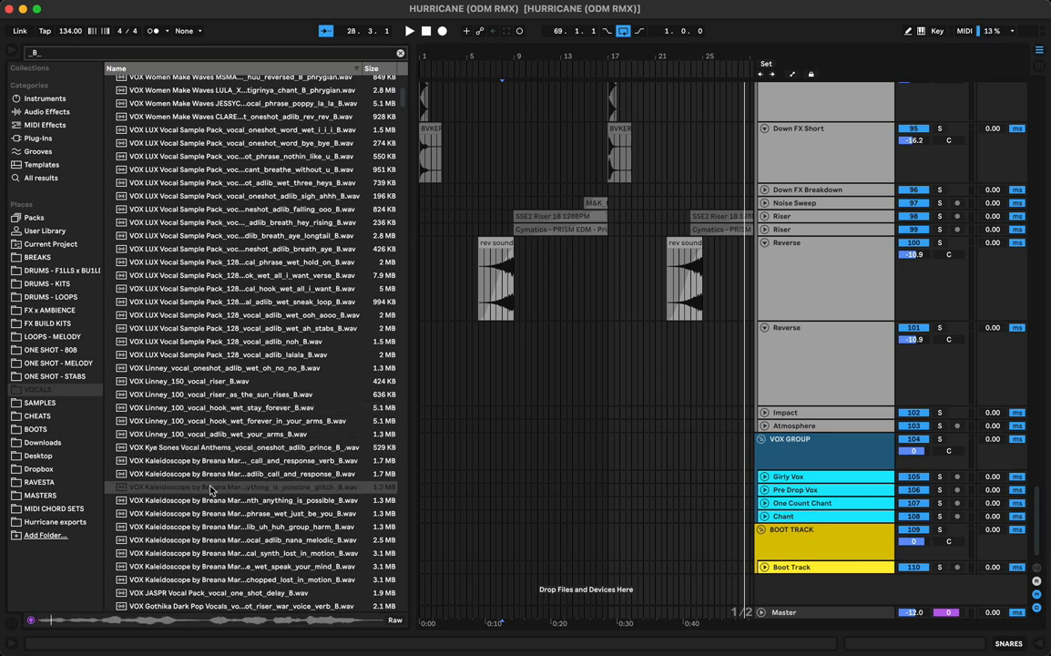
left_click(211, 437)
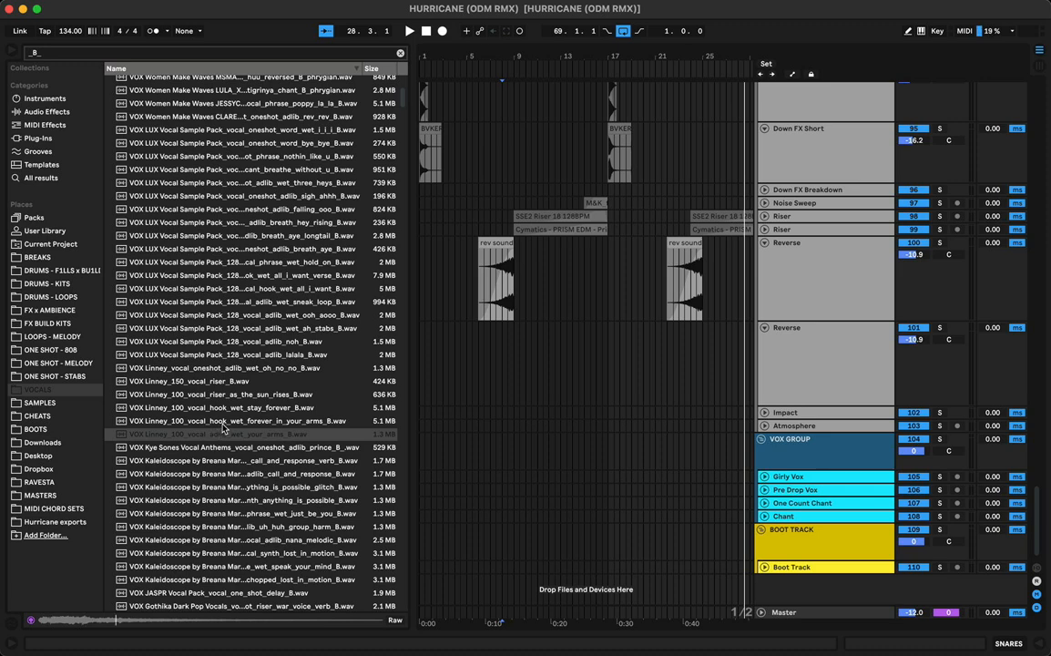
left_click(223, 423)
scroll(209, 497, "down", 3)
left_click(215, 423)
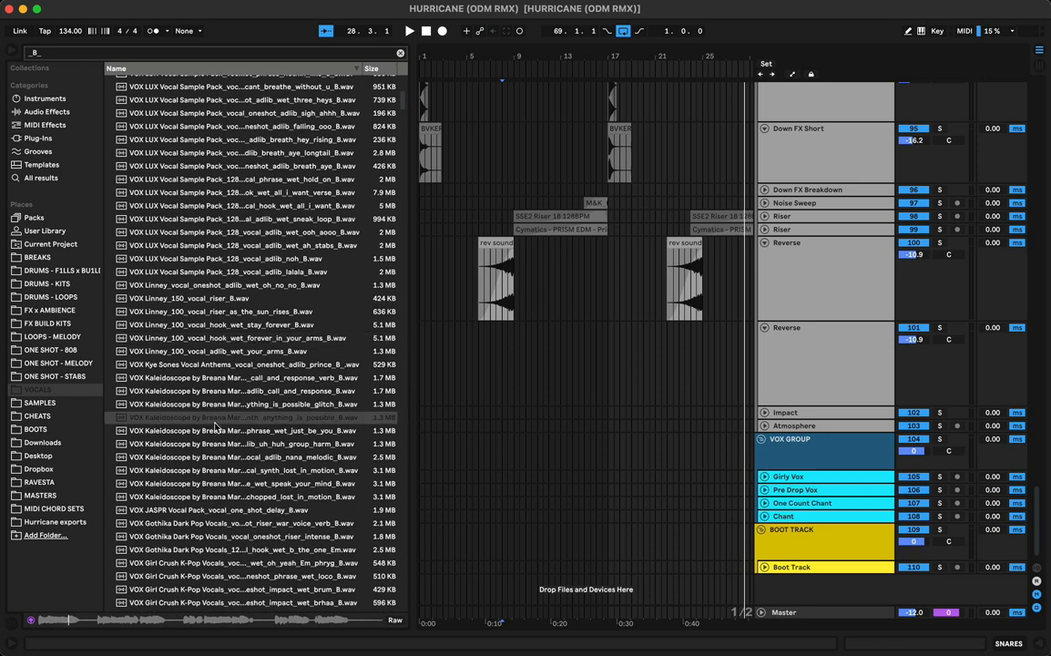
left_click(209, 459)
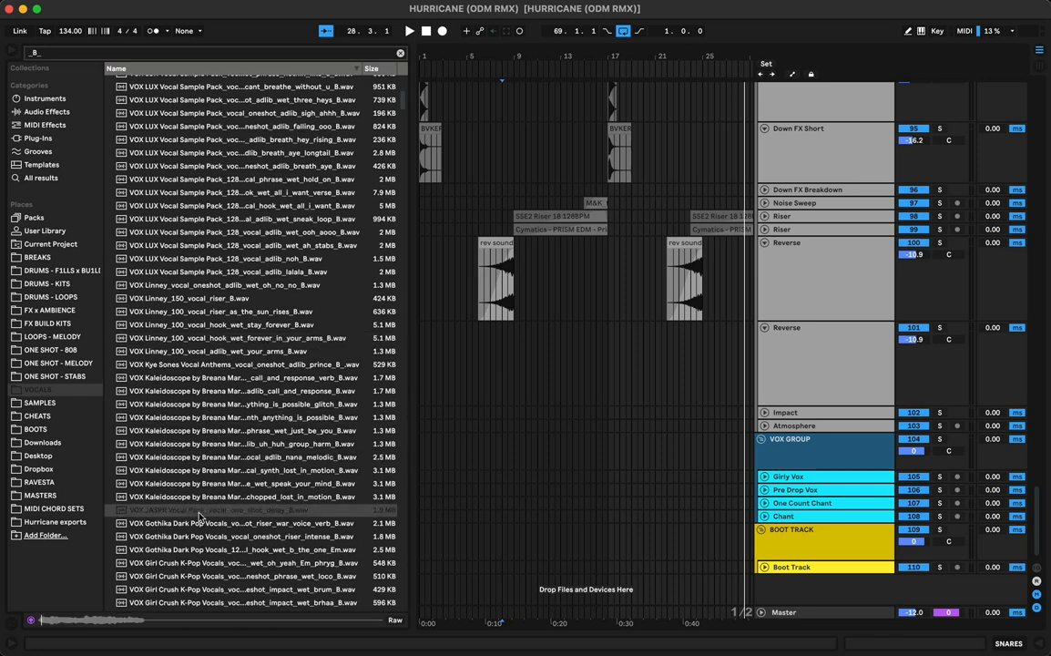
Audition the VOX Gothika Dark Pop, Girl Crush K-Pop, Galaxy EDM and neighbouring vocal samples
scroll(200, 515, "down", 4)
left_click(228, 412)
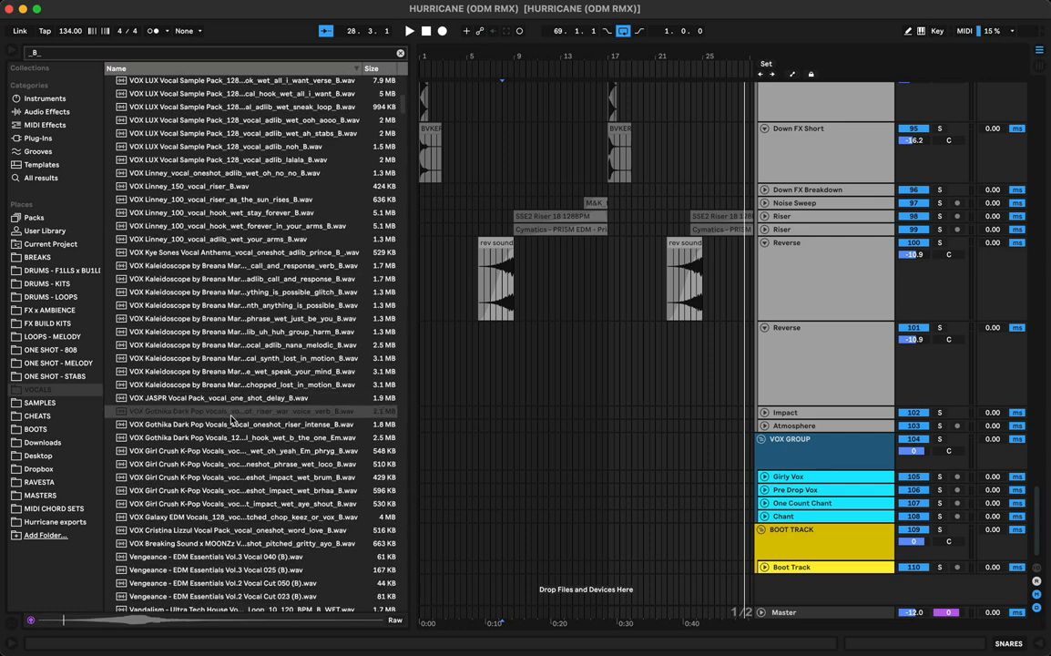
left_click(237, 387)
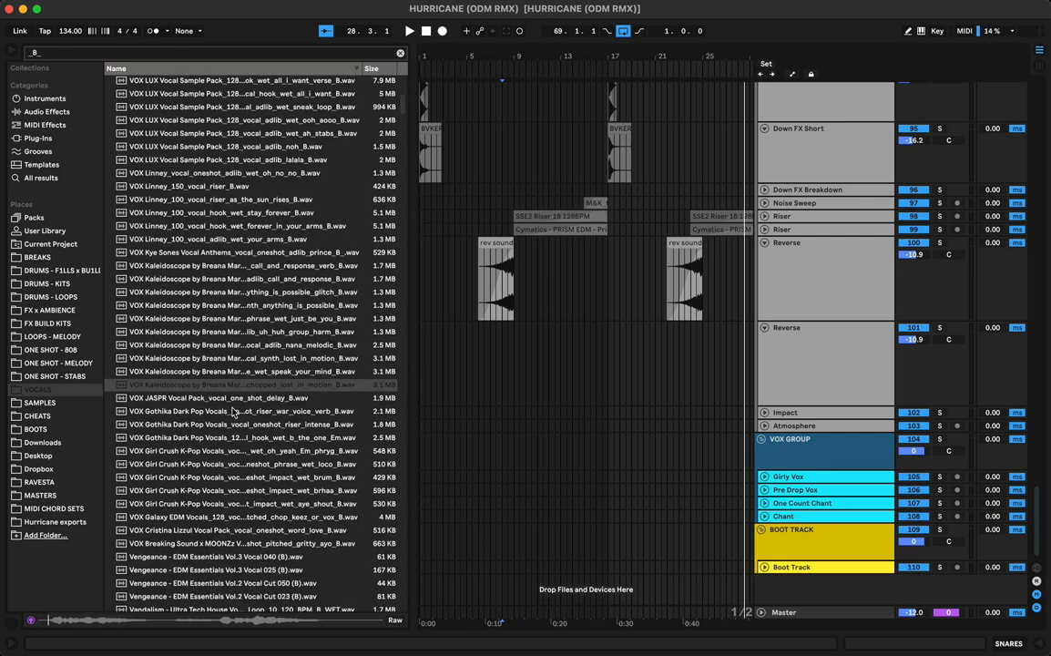
left_click(227, 425)
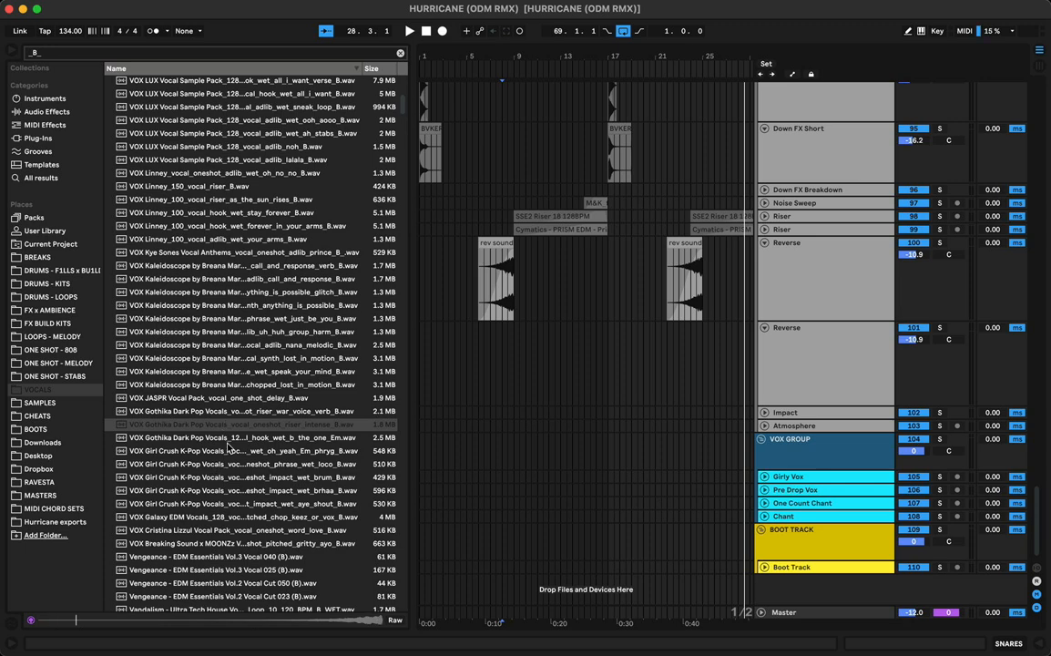
key("Down")
key("Down")
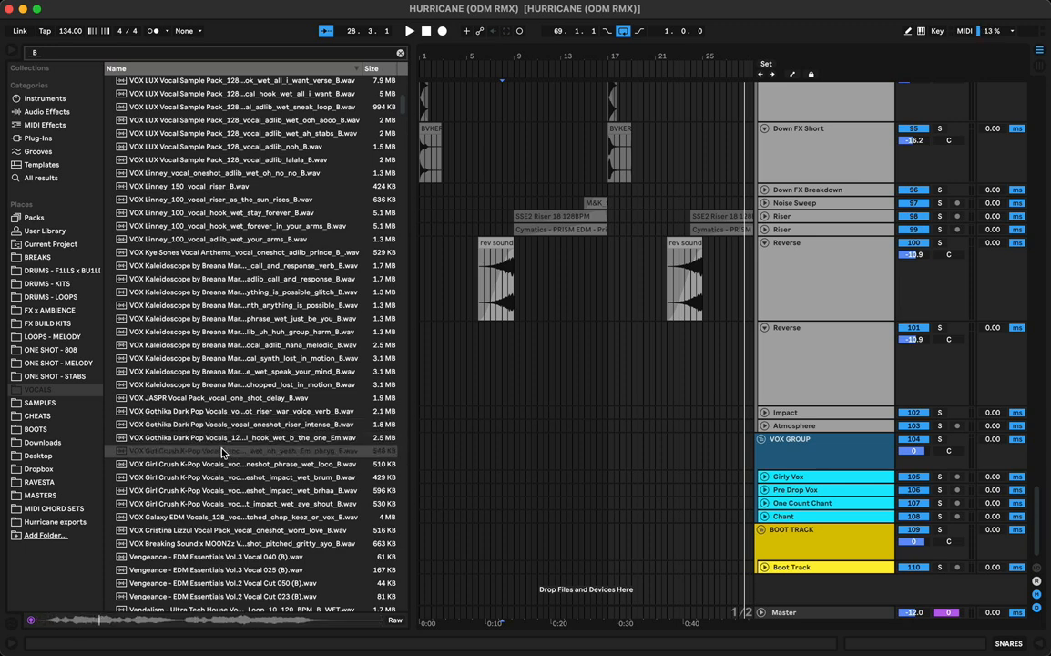
key("Down")
scroll(219, 474, "down", 3)
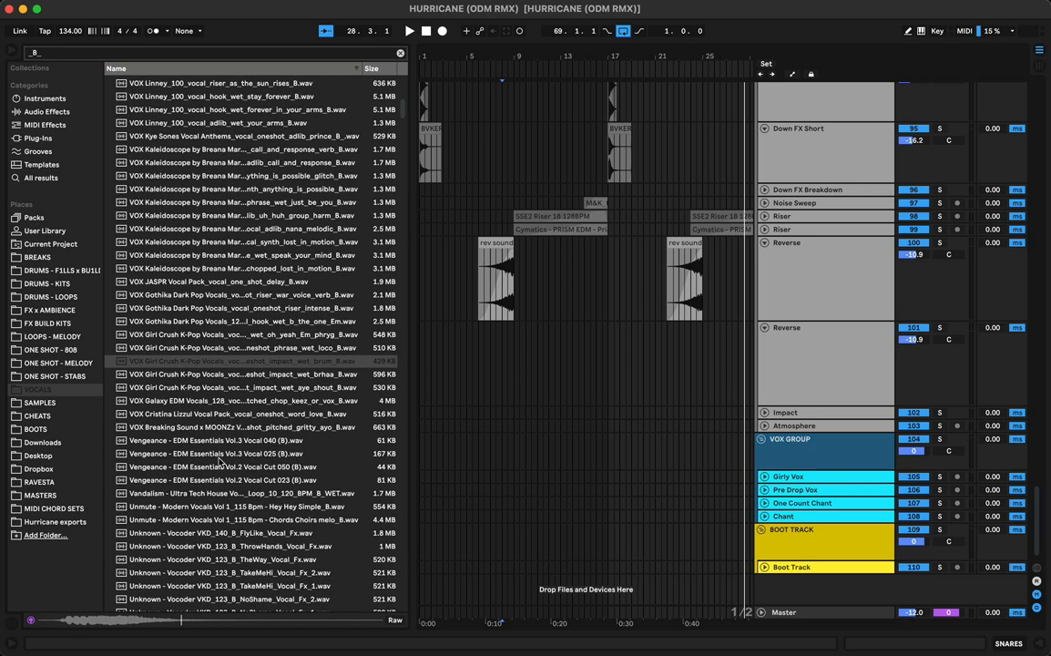
key("Down")
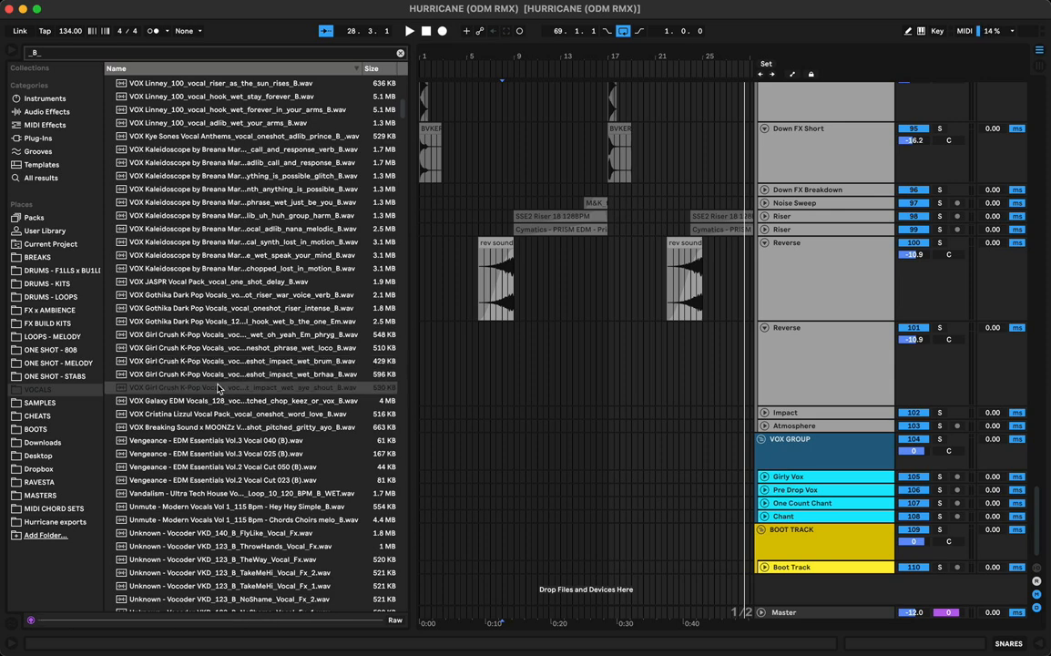
left_click(210, 412)
left_click(218, 400)
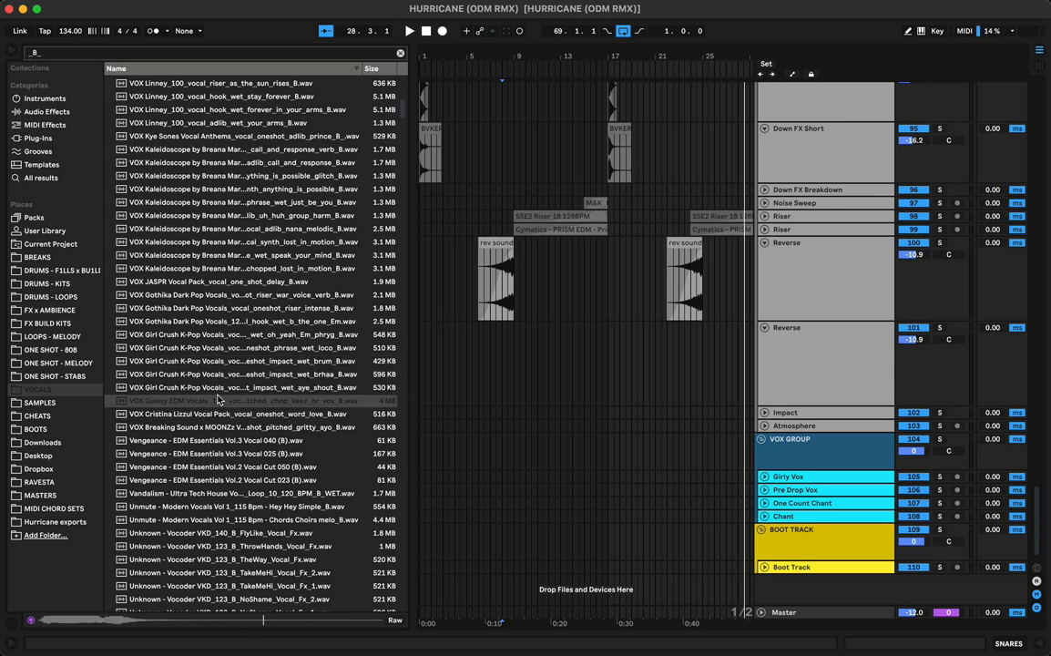
Place the VOX Girl Crush K-Pop "impact_wet_aye_shout_B" sample on the Chant track at bar 17 and play it in context
left_click(229, 390)
left_click_drag(217, 391, 529, 515)
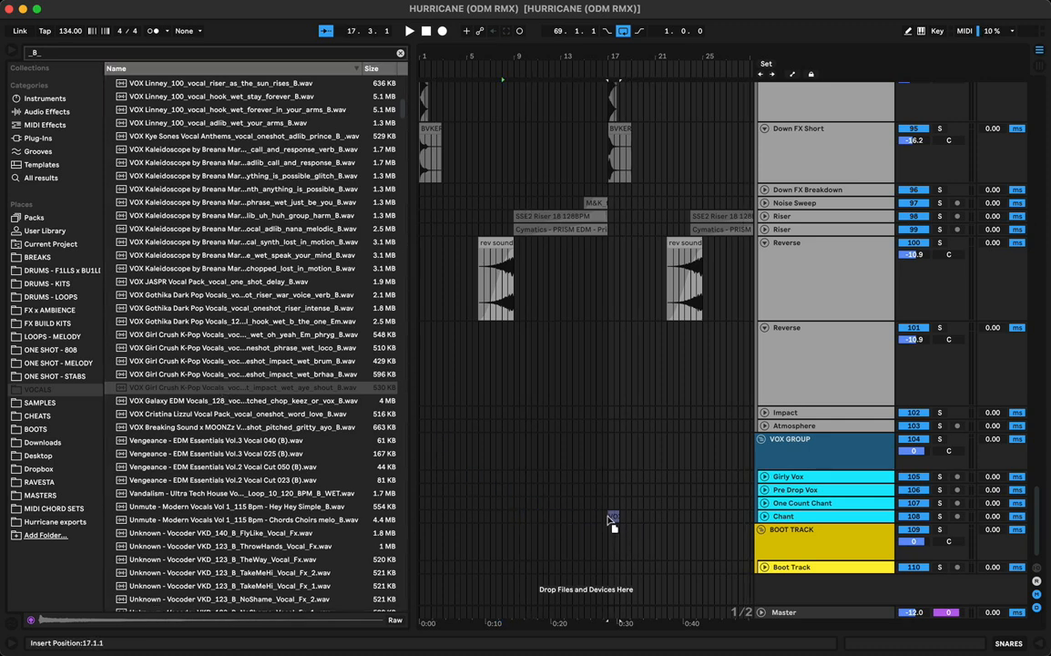
left_click_drag(611, 520, 610, 520)
key("space")
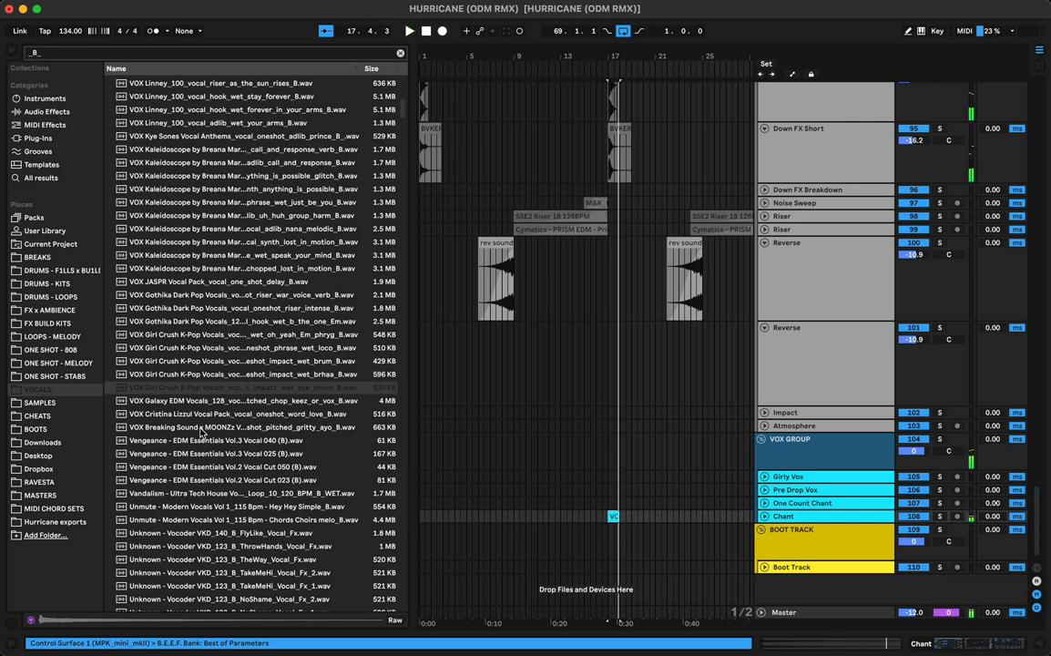
key("space")
Audition the VOX Breaking Sound, Vengeance EDM Essentials, Vandalism and Unmute vocal samples
left_click(192, 429)
left_click(181, 442)
left_click(186, 466)
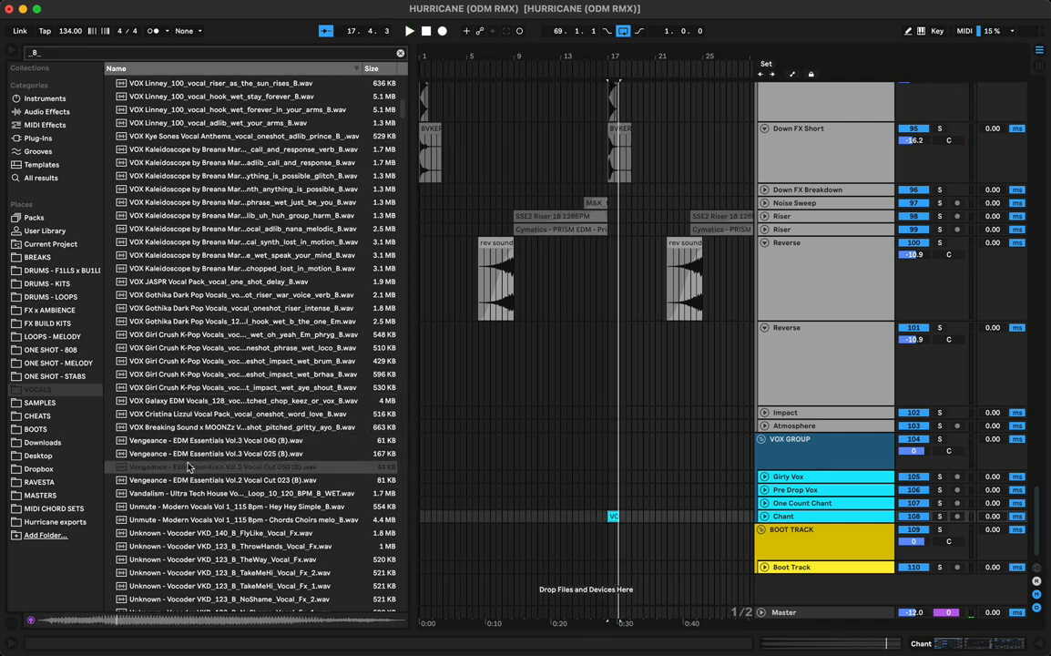
left_click(192, 480)
left_click(197, 493)
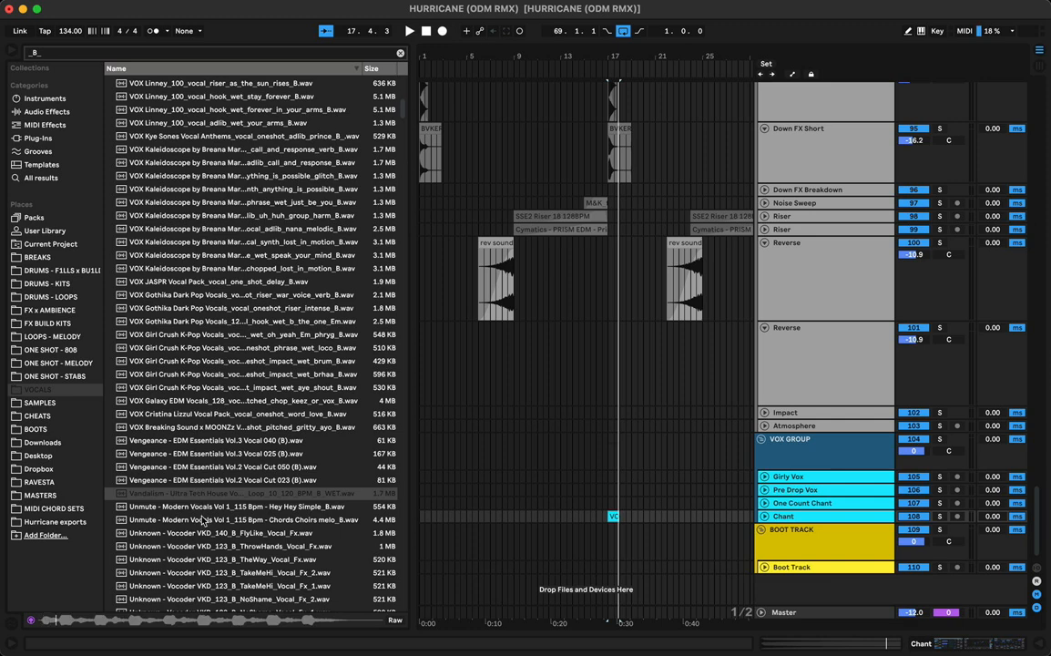
left_click(202, 519)
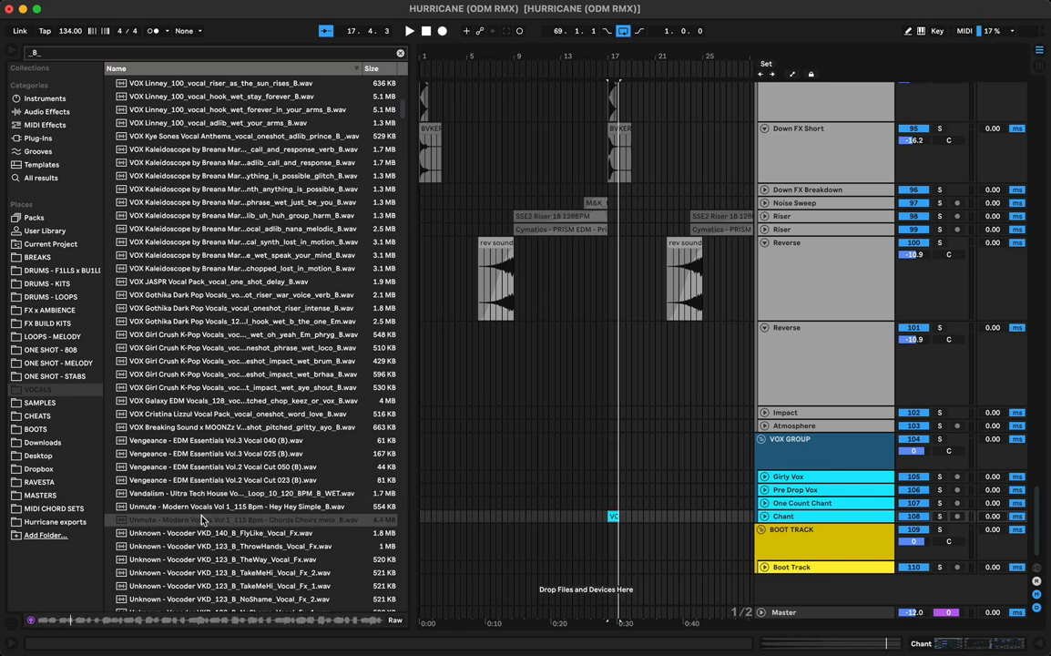
Audition the Unknown - Vocoder VKD vocal samples, including TakeMeHi, NoShame and DontBeShy
scroll(211, 515, "down", 5)
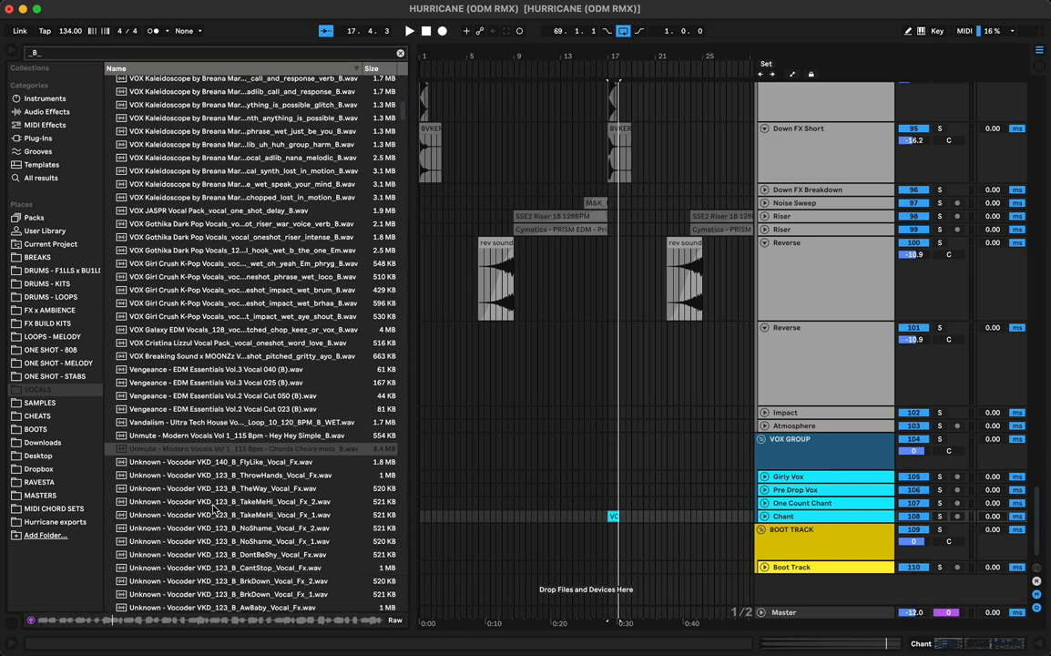
left_click(215, 387)
left_click(219, 413)
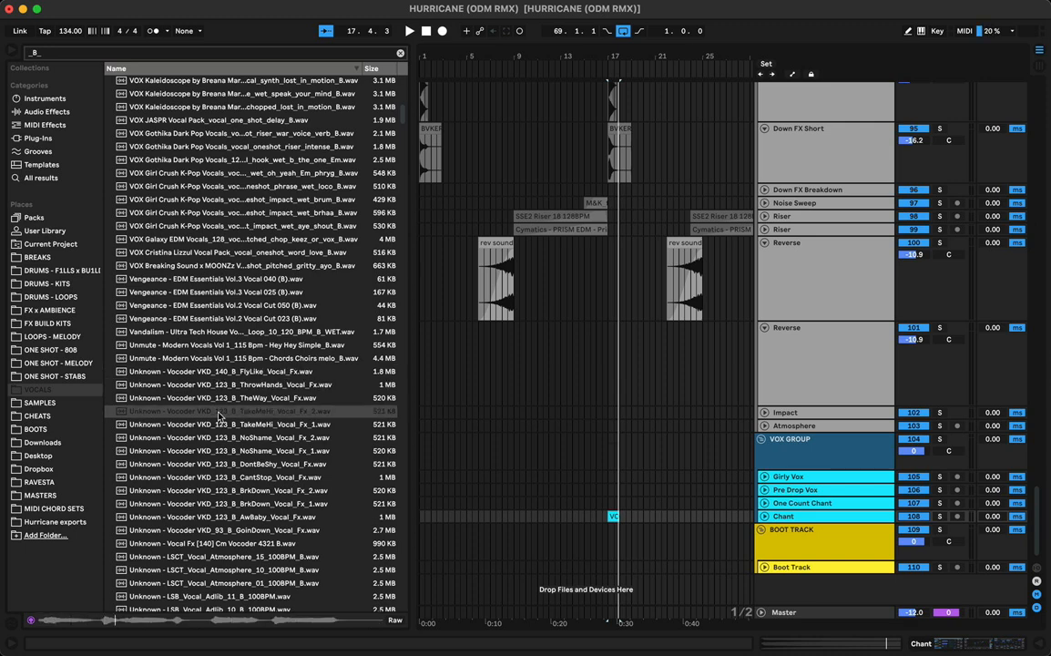
left_click(219, 436)
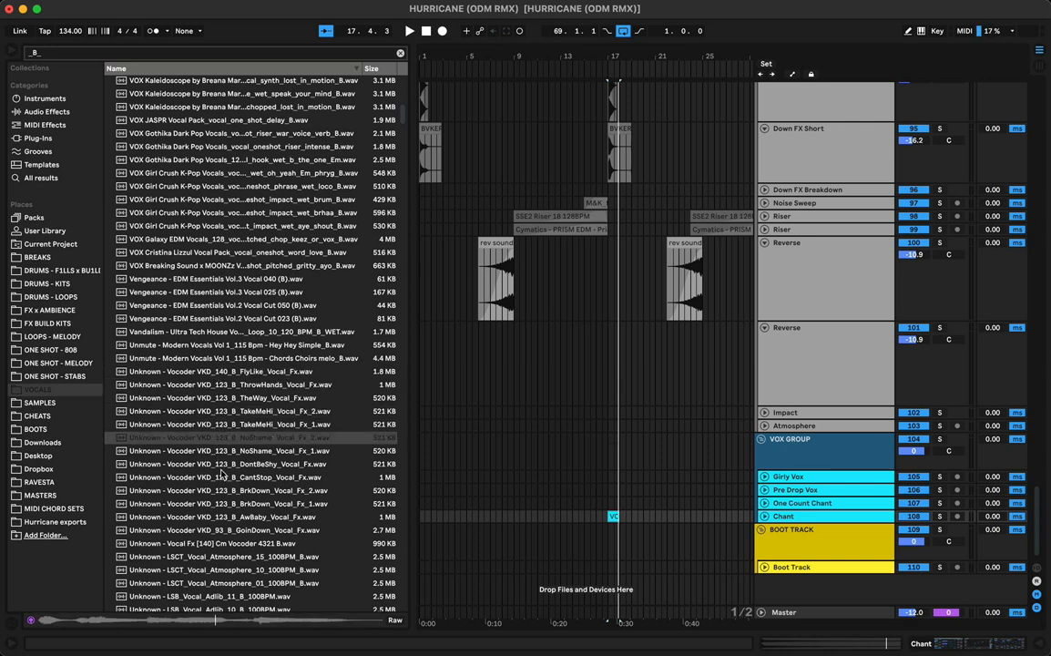
left_click(219, 469)
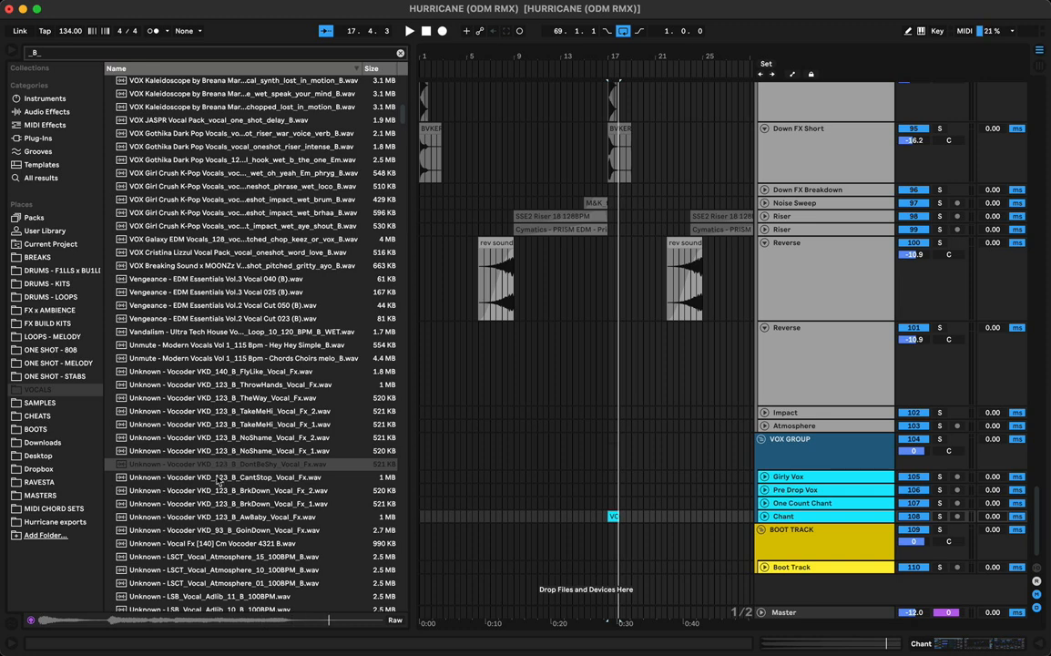
Place the "Unknown - Vocoder VKD_123_B_CantStop_Vocal_Fx" sample on the Pre Drop Vox track at bar 15 and play it in context
left_click(218, 479)
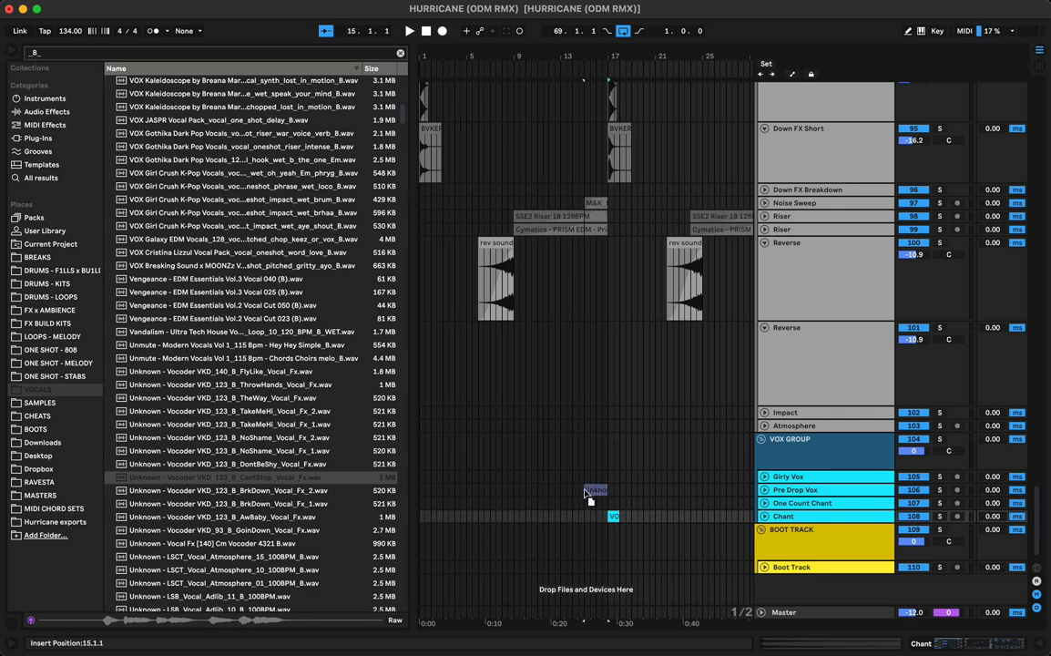
left_click_drag(585, 492, 586, 493)
key("space")
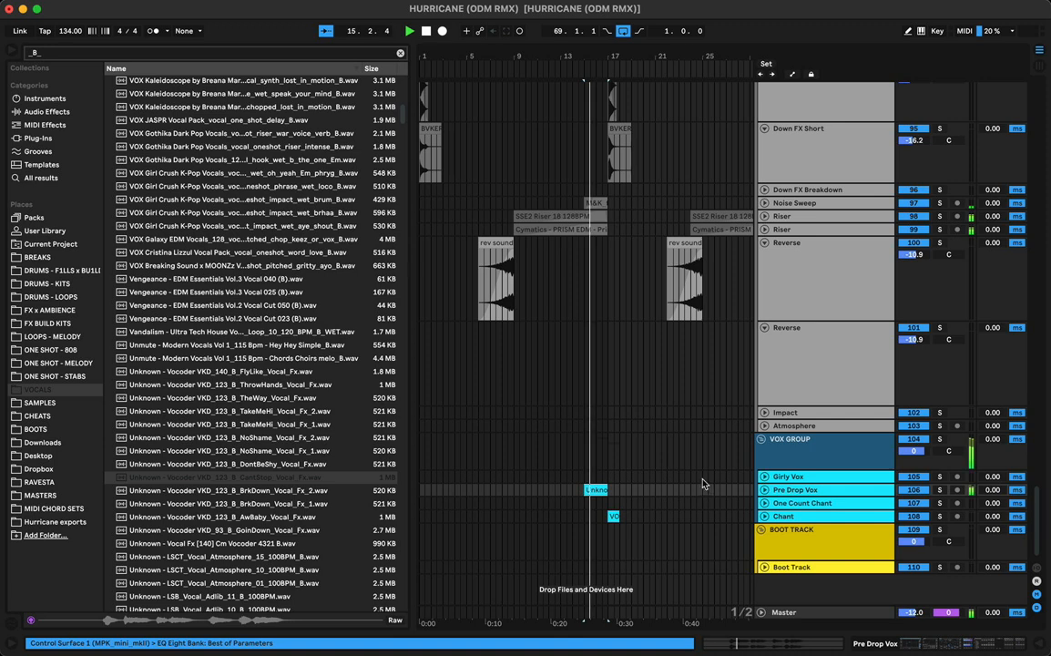
Expand the Pre Drop Vox track and play its CantStop vocal clip in context from bar 15
left_click(763, 490)
left_click(602, 527)
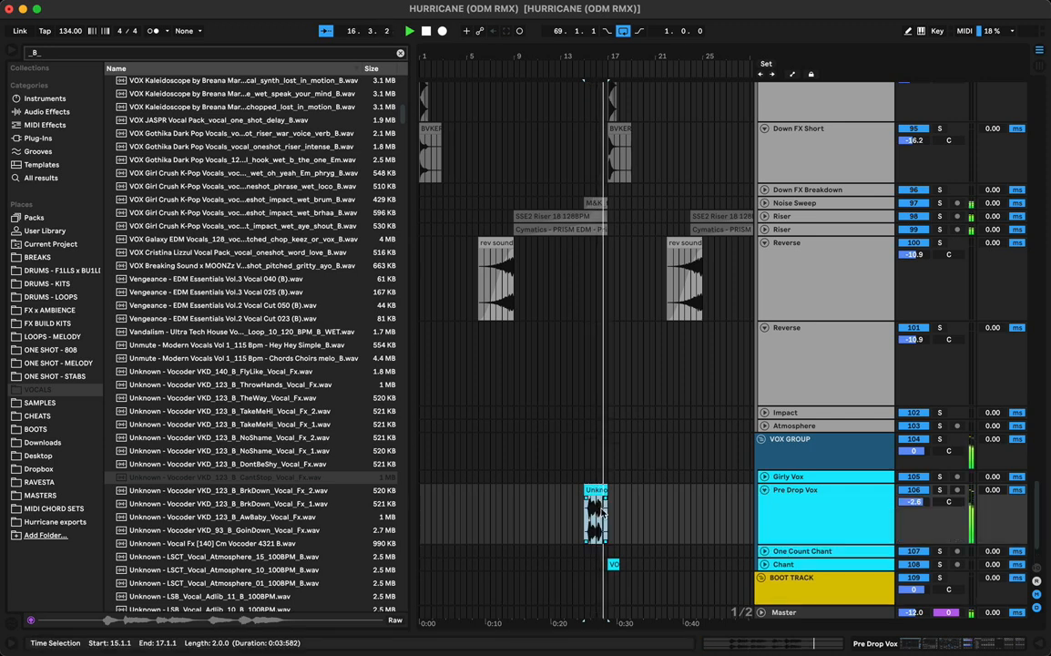
left_click(593, 491)
left_click(592, 74)
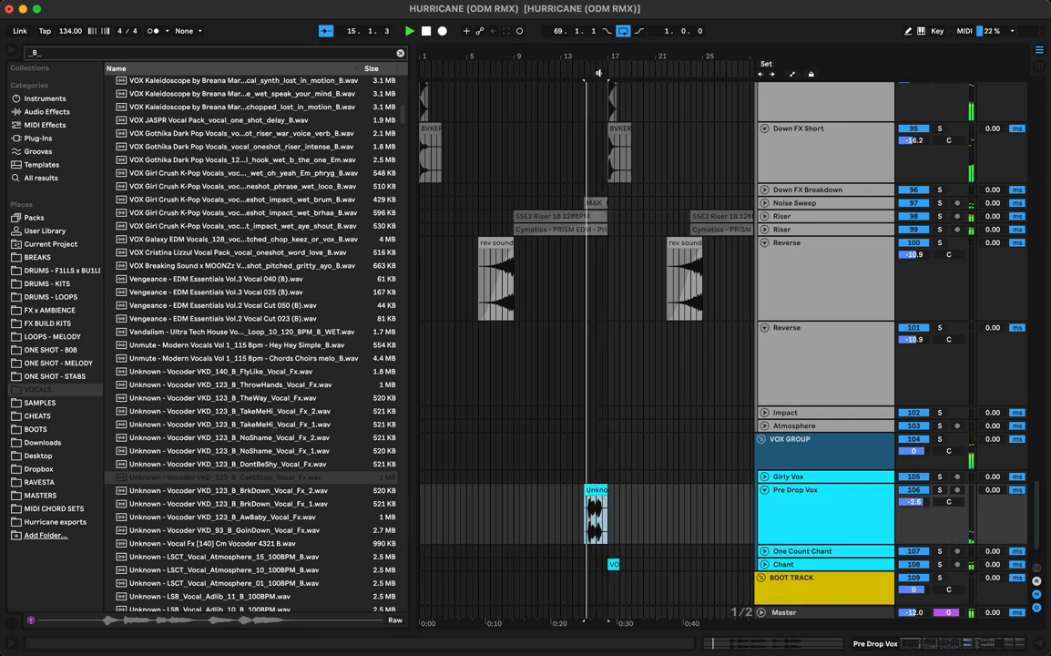
left_click_drag(592, 56, 591, 102)
key("space")
Try higher transpositions of the CantStop vocal clip during playback and settle its pitch at -7 semitones
double_click(591, 488)
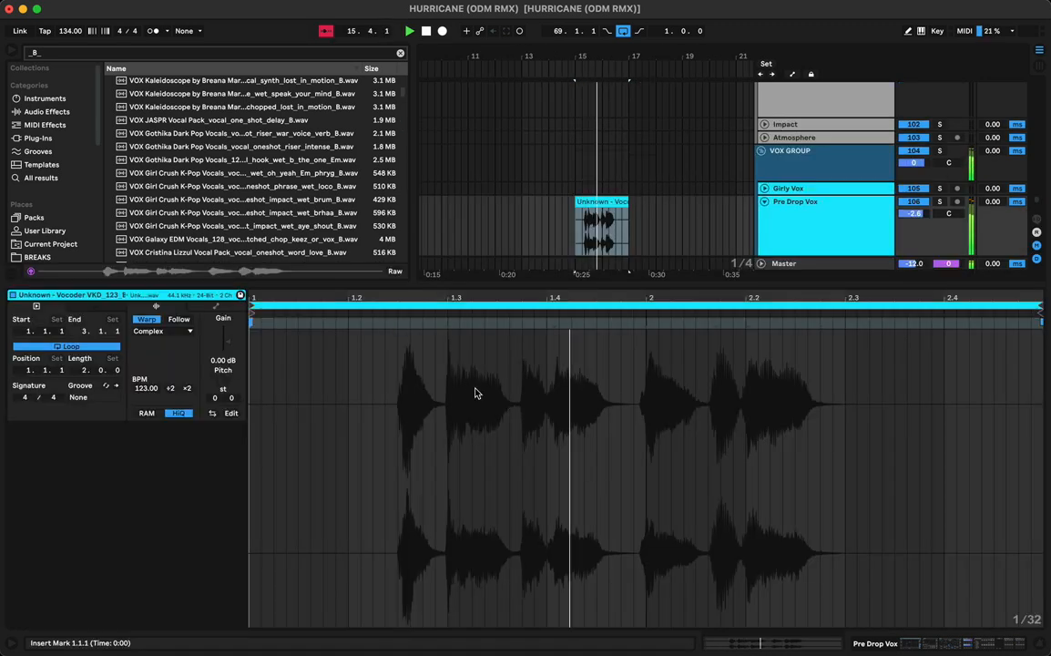
key("space")
left_click(448, 326)
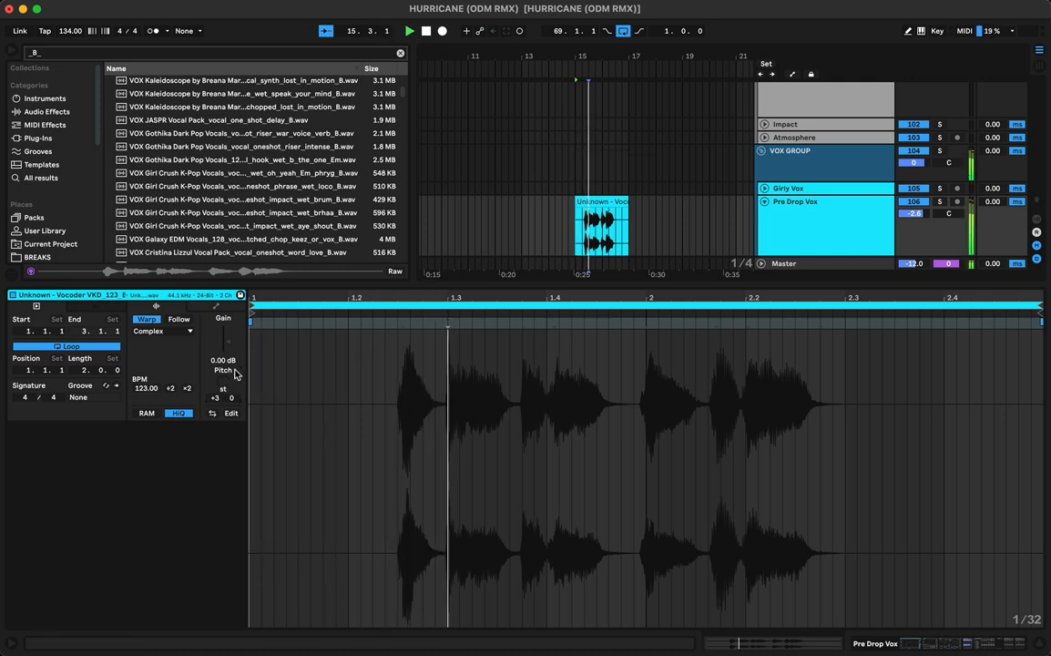
key("Up")
key("Up")
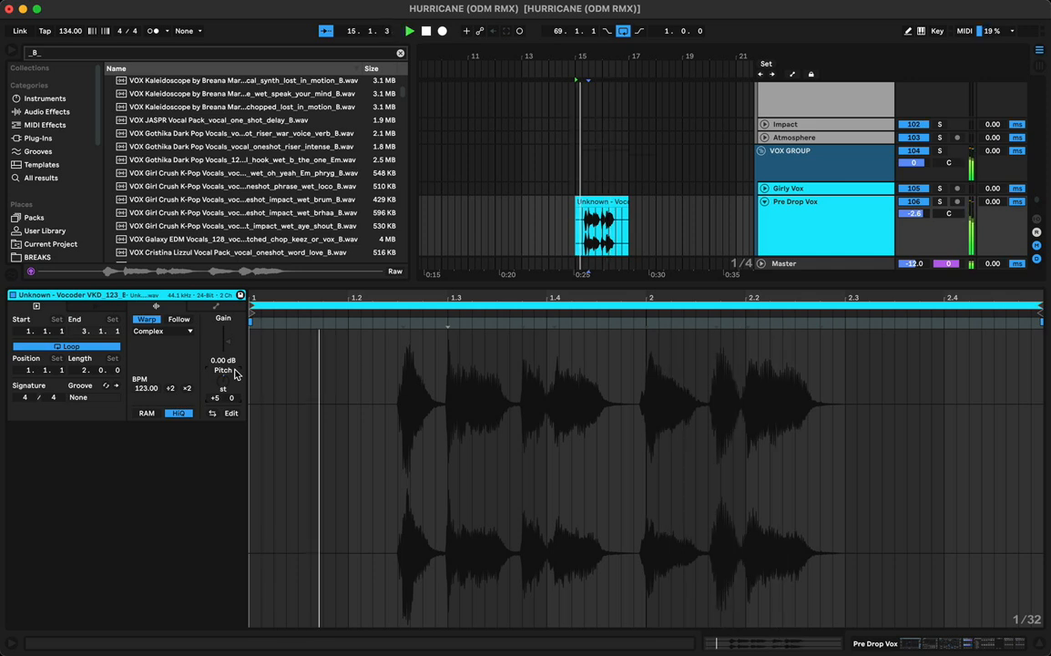
key("shift+Down")
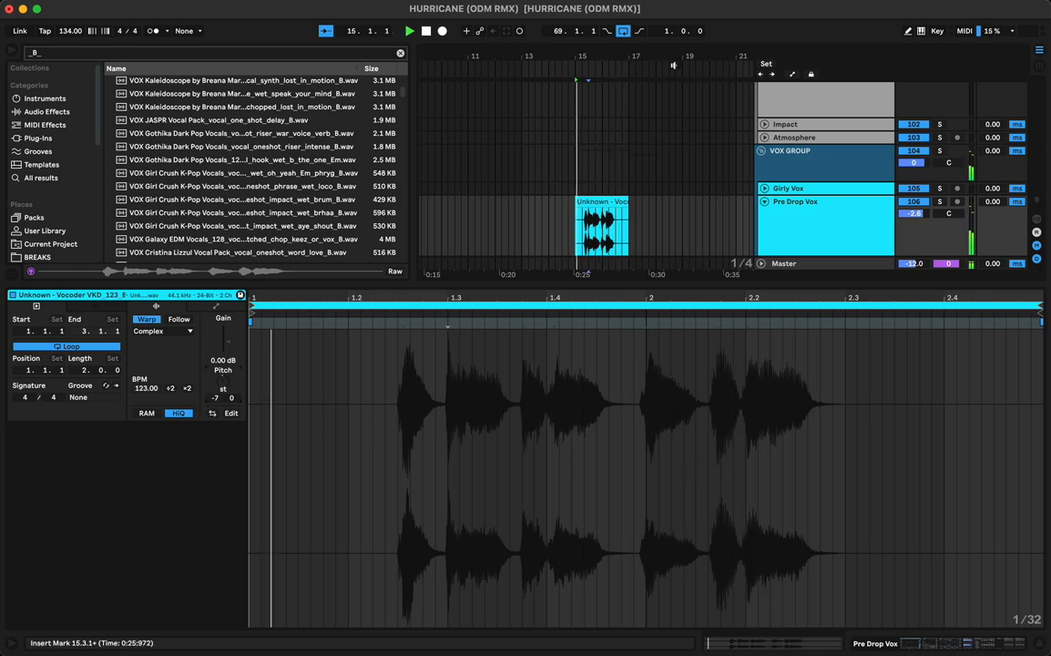
Duplicate the 16.1.1 to 16.3.1 section of the CantStop clip directly after itself on the Pre Drop Vox track
left_click_drag(594, 62, 601, 125)
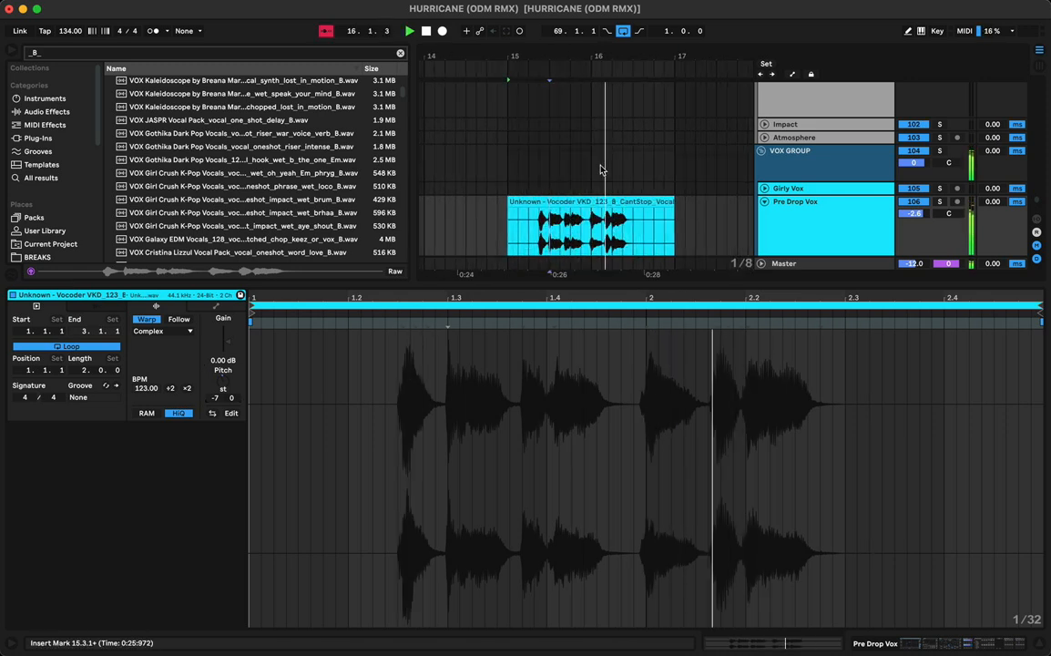
left_click_drag(592, 228, 629, 230)
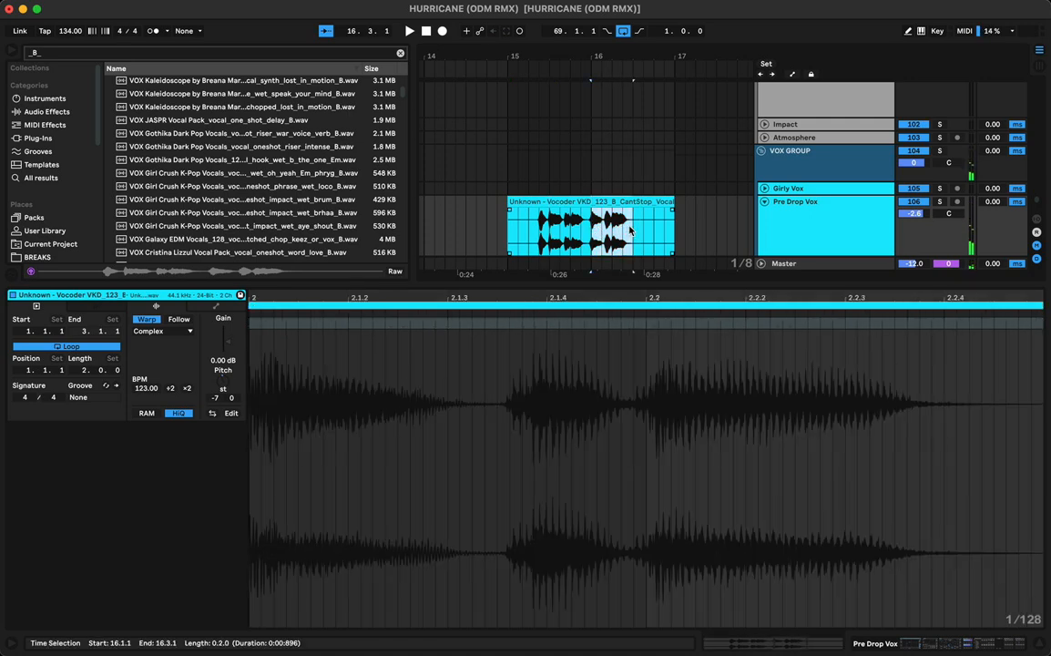
key("super+d")
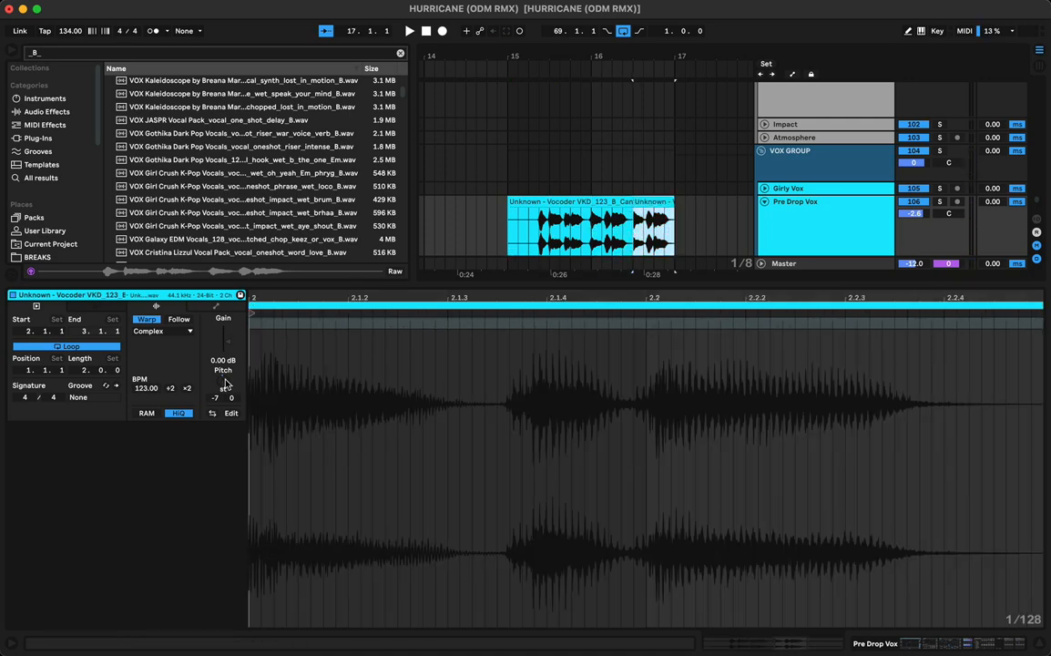
Transpose the duplicated vocal piece to +5 semitones and play the phrase in context
left_click_drag(224, 385, 224, 363)
key("space")
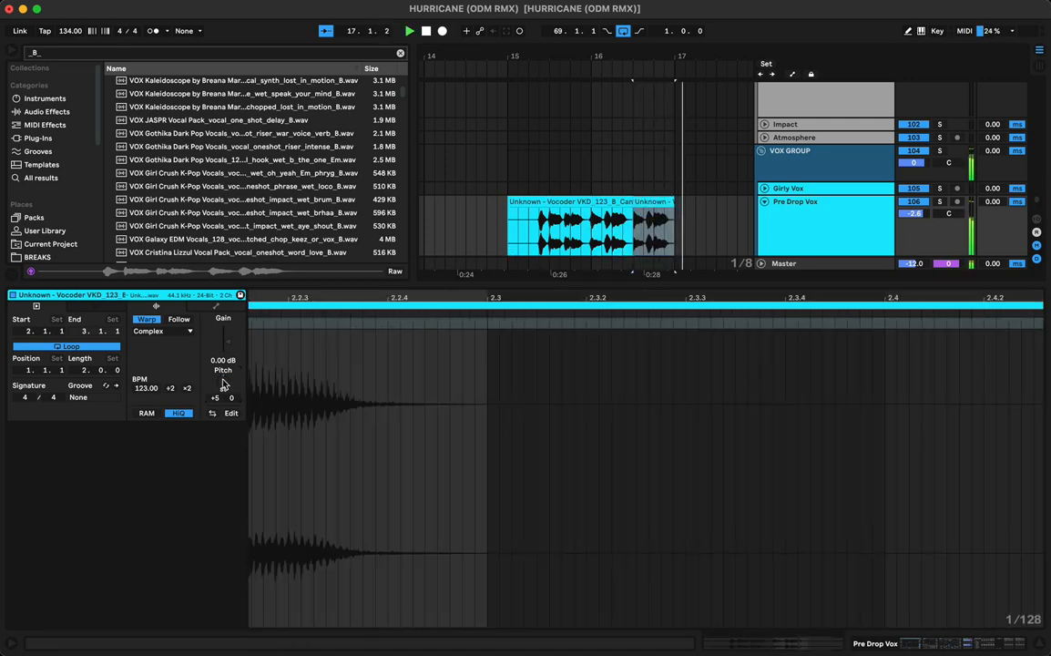
left_click(617, 218)
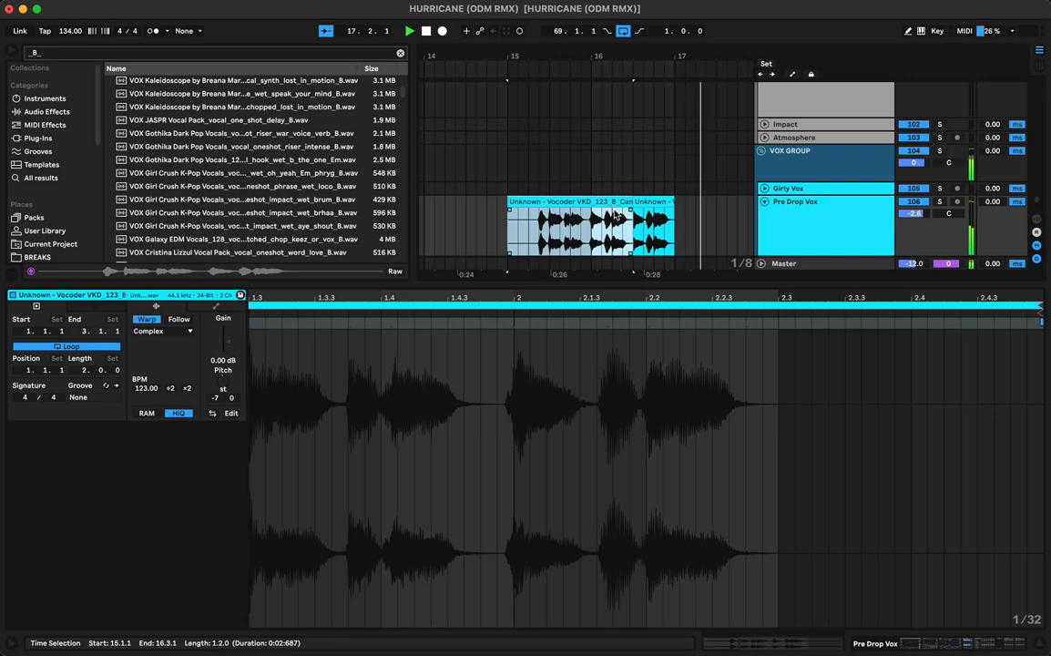
key("space")
key("space")
Move the main CantStop clip so it spans 15.3.1 to 17.1.1 and lower its gain to -2.31 dB
scroll(594, 204, "right", 4)
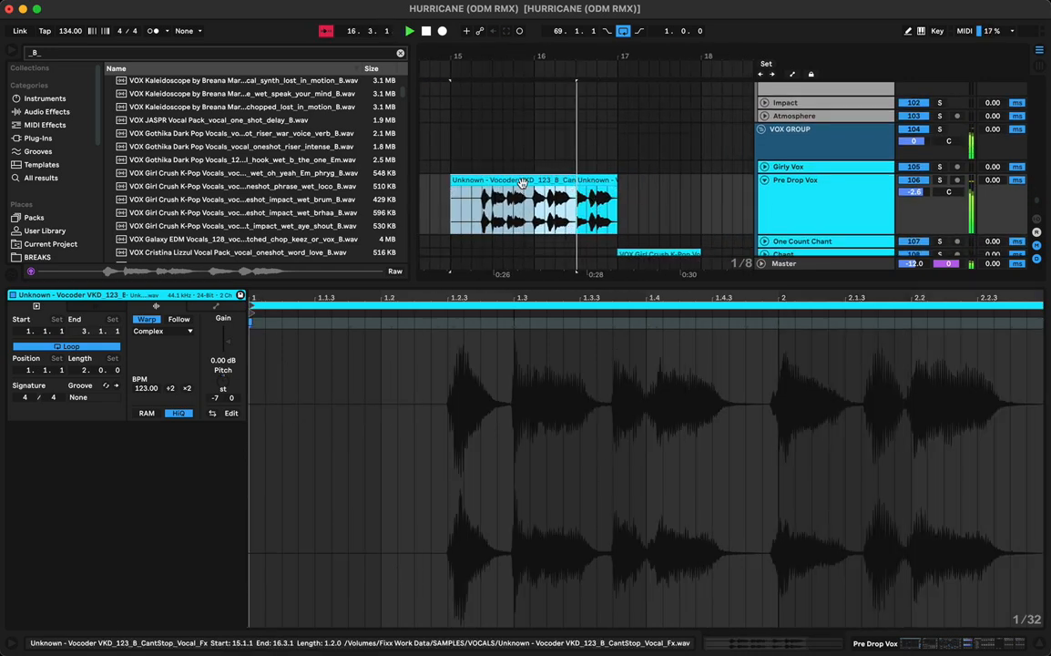
left_click_drag(522, 180, 566, 181)
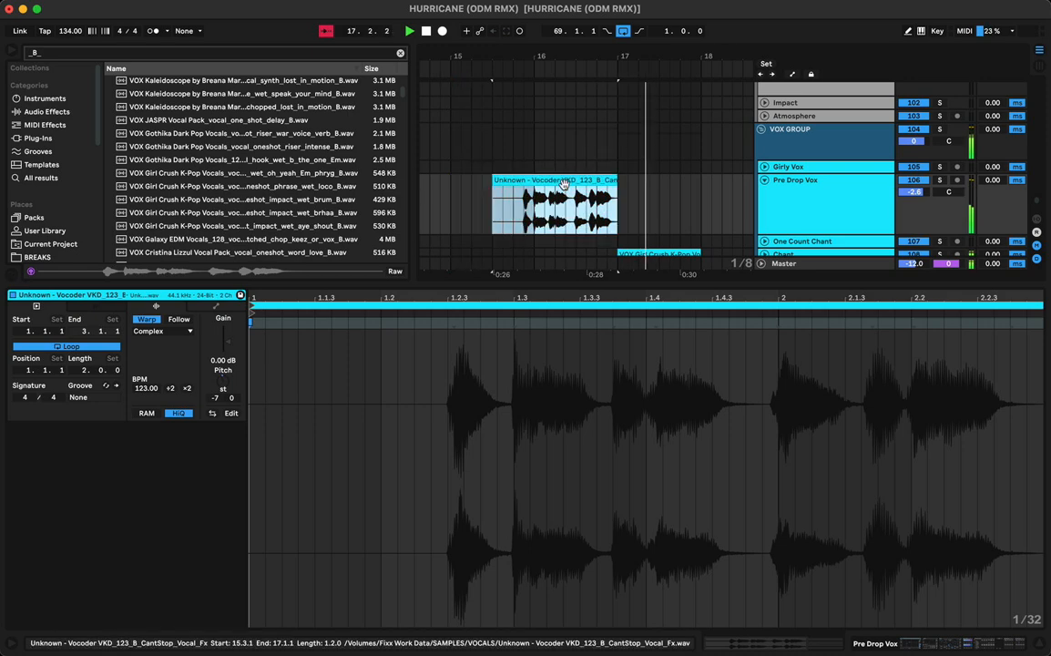
left_click(452, 203)
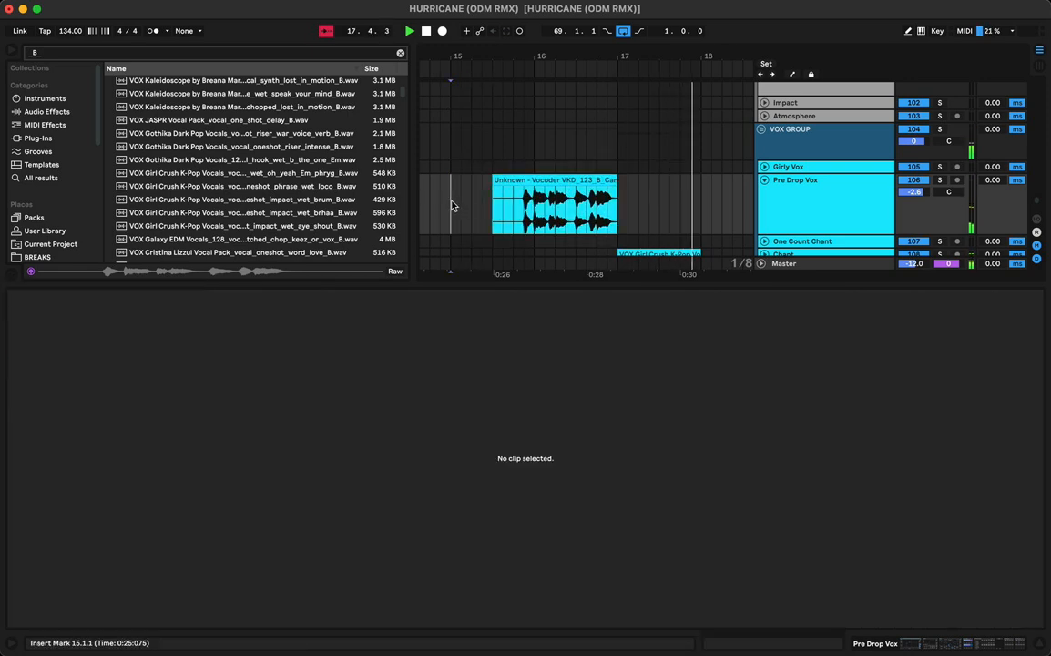
left_click(588, 232)
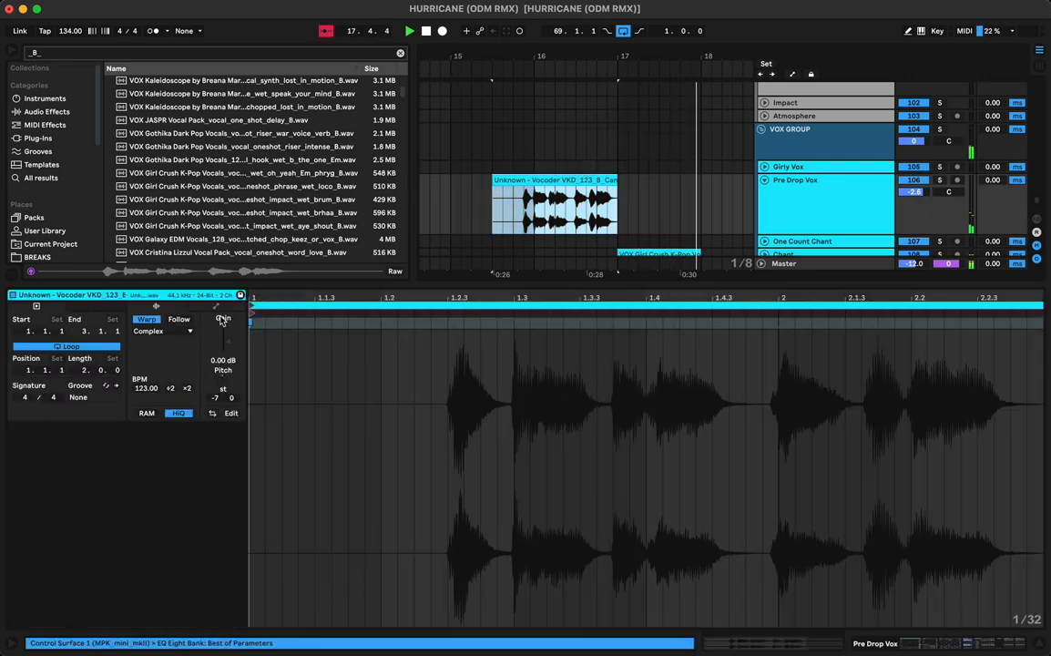
left_click_drag(232, 349, 232, 364)
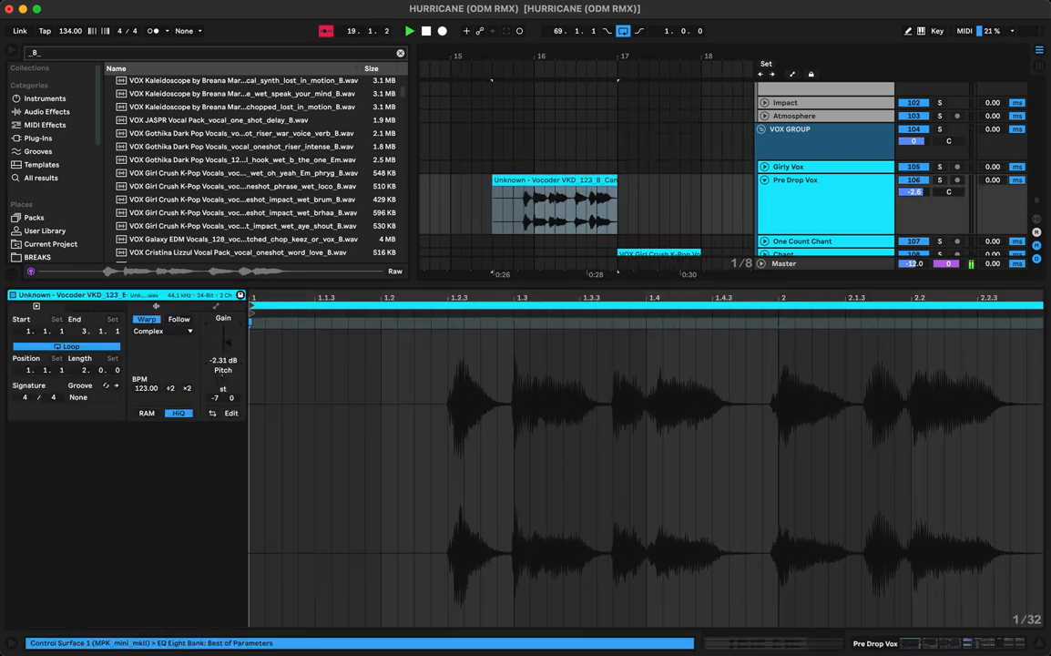
Show the Pre Drop Vox device chain and lower the Cymatics rack's Mid Chorus to 28 %, listening to the vocal
key("shift+Tab")
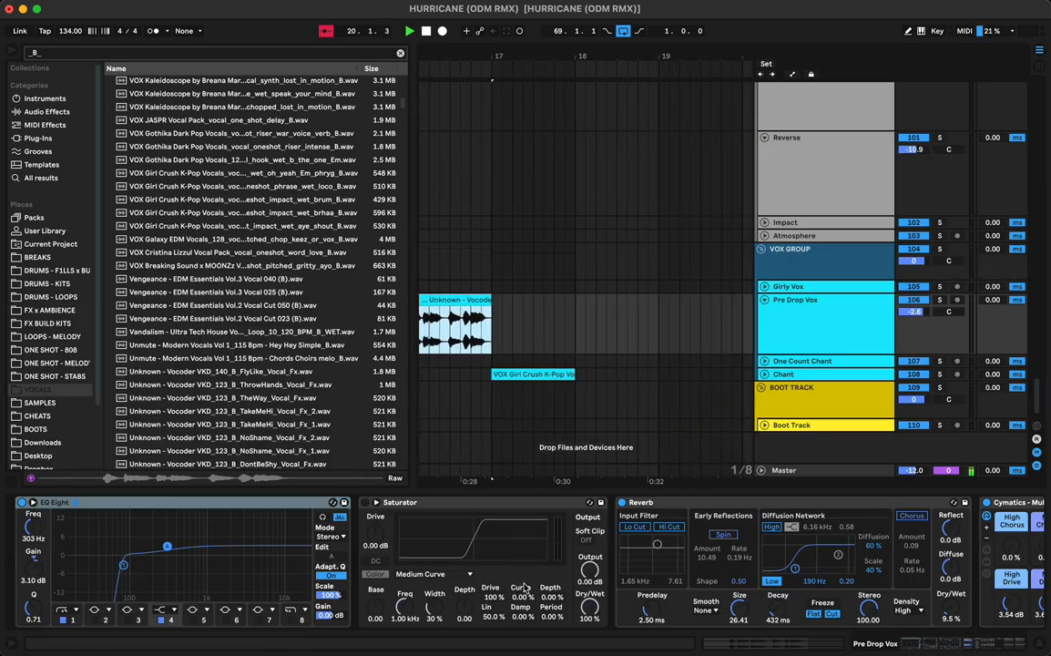
scroll(431, 506, "right", 10)
mouse_move(376, 546)
left_mouse_down()
mouse_move(376, 517)
mouse_move(377, 561)
left_mouse_up()
key("space")
key("space")
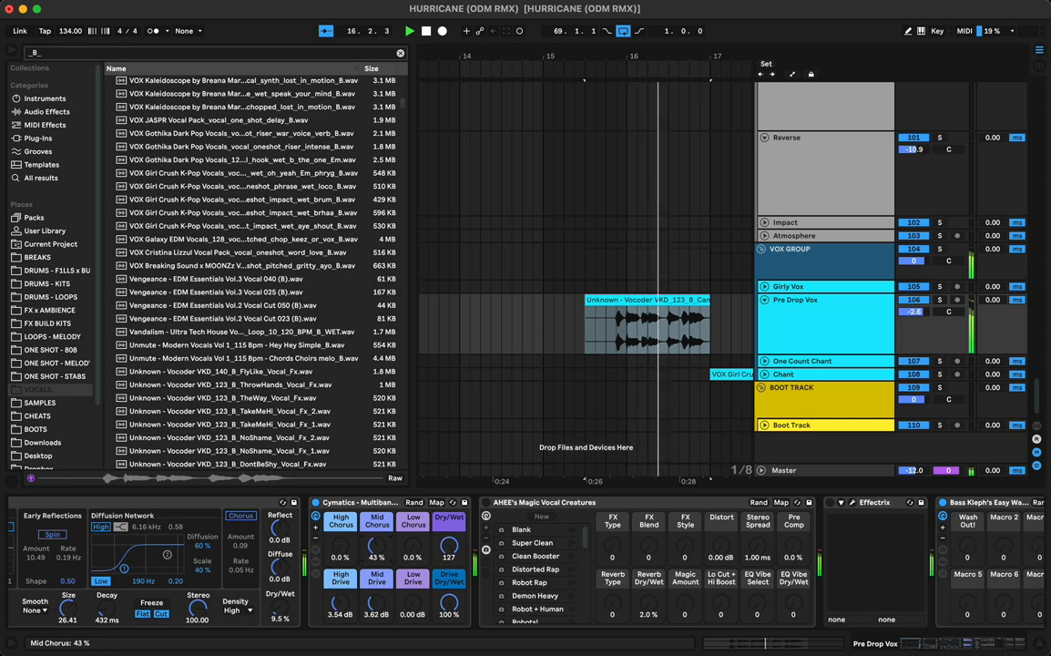
Set band 4 of the Pre Drop Vox EQ Eight to 230 Hz with a 4.83 dB gain while playing the vocal
scroll(424, 584, "left", 10)
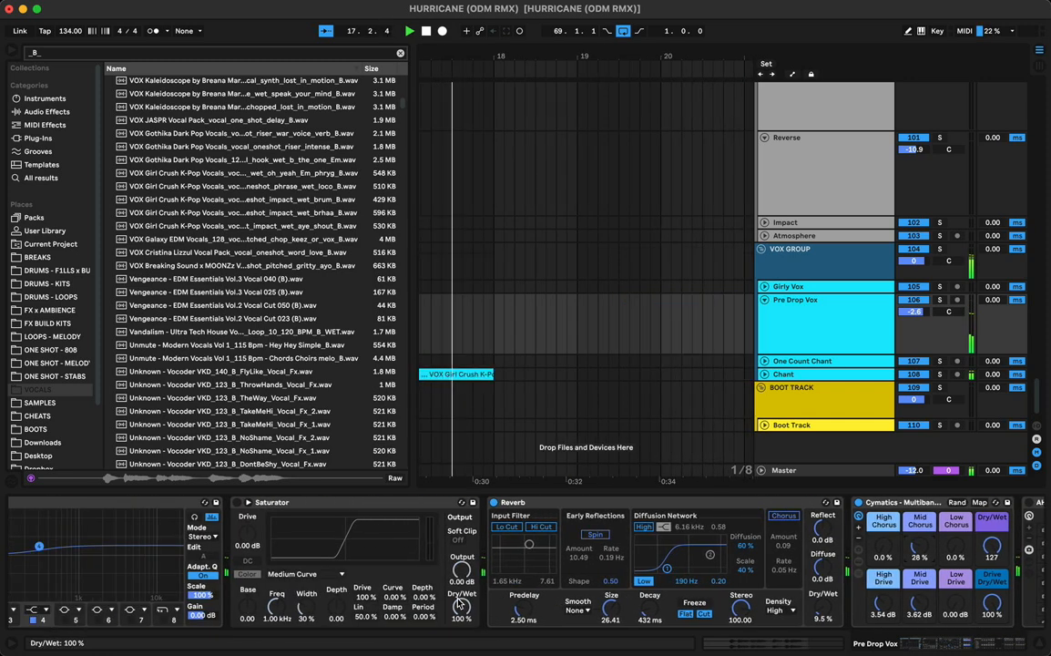
key("space")
key("space")
left_click_drag(167, 546, 157, 541)
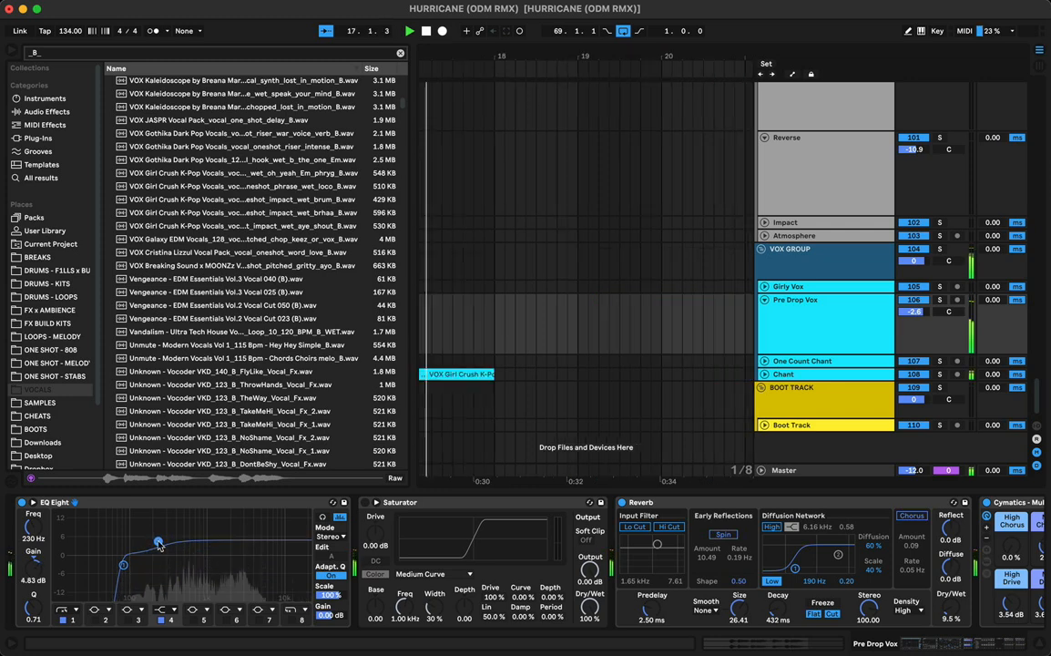
Move the Girl Crush K-Pop shout clip at bar 17 from the Chant track to One Count Chant and play it
scroll(627, 466, "left", 5)
scroll(627, 465, "left", 1)
left_click(647, 382)
key("space")
key("space")
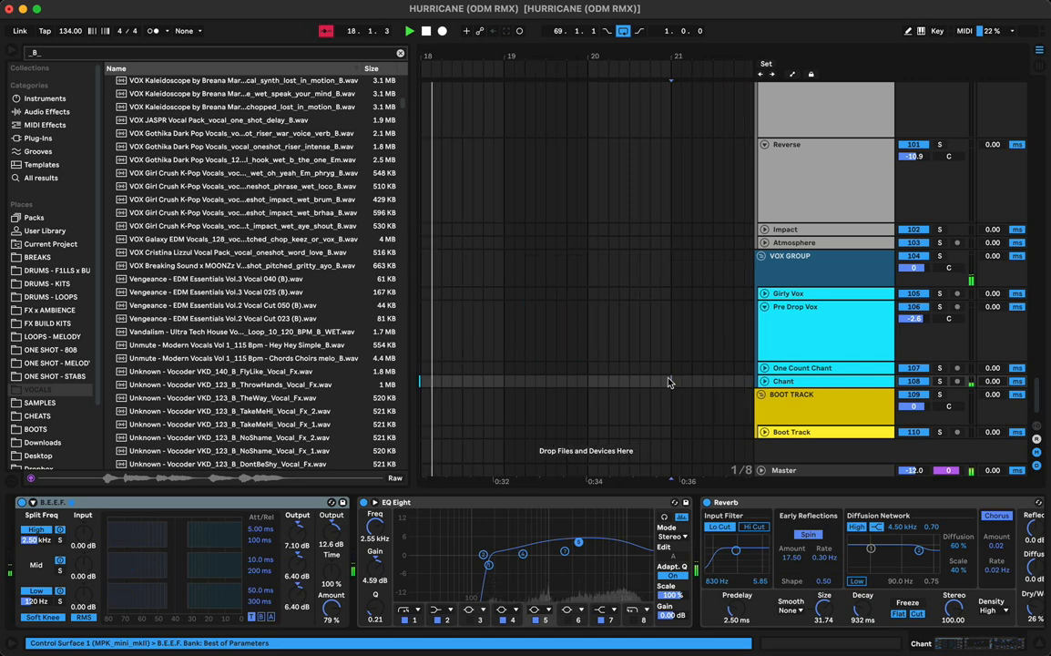
scroll(520, 394, "left", 4)
left_click_drag(578, 382, 582, 369)
key("space")
key("space")
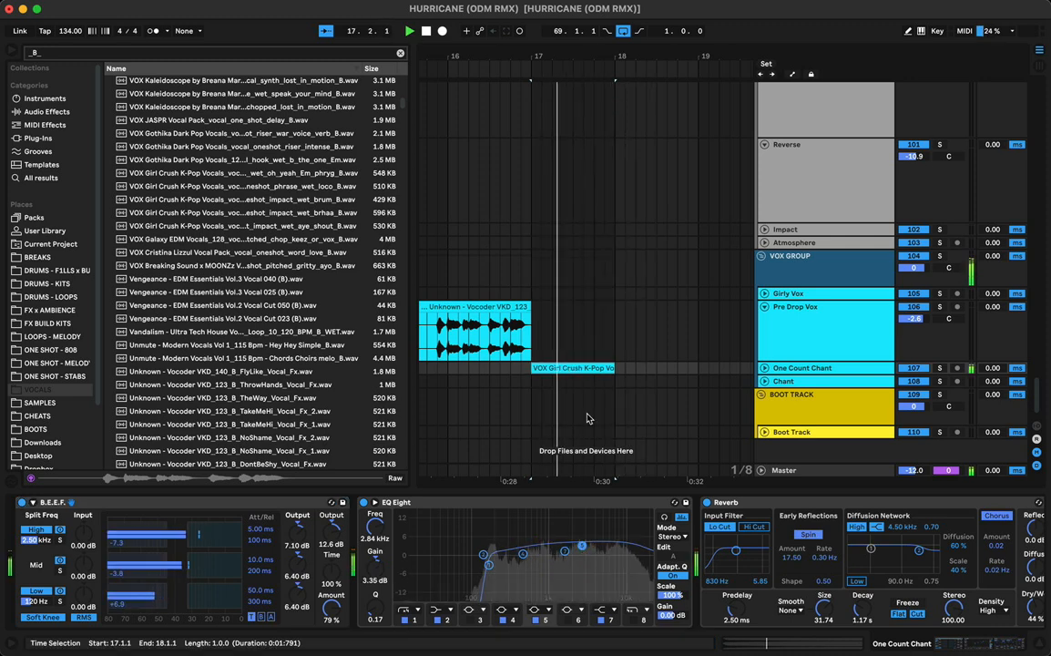
Copy the shout clip on the One Count Chant track to bar 9 and play it in context
scroll(512, 307, "left", 5)
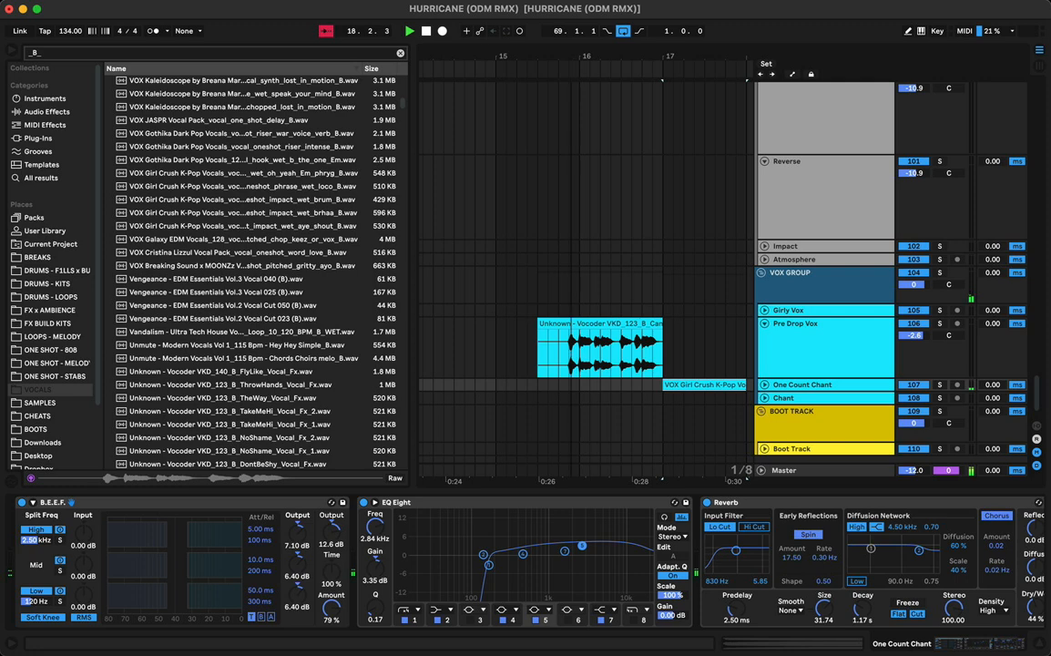
left_click_drag(577, 53, 577, 22)
scroll(633, 298, "left", 5)
scroll(633, 298, "down", 2)
left_click_drag(659, 362, 544, 363)
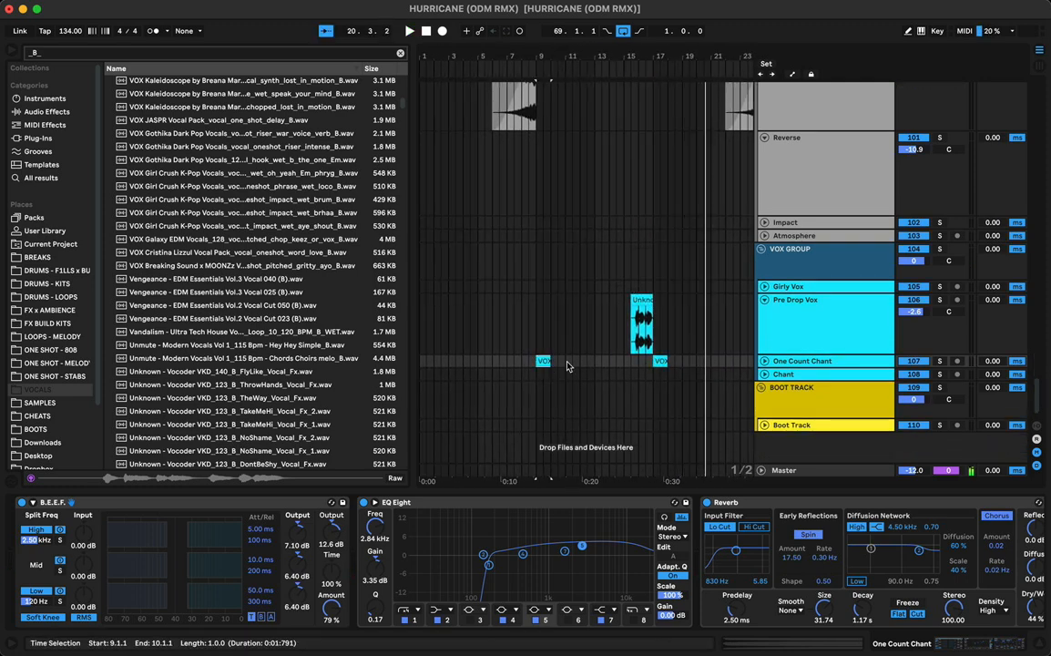
key("space")
key("space")
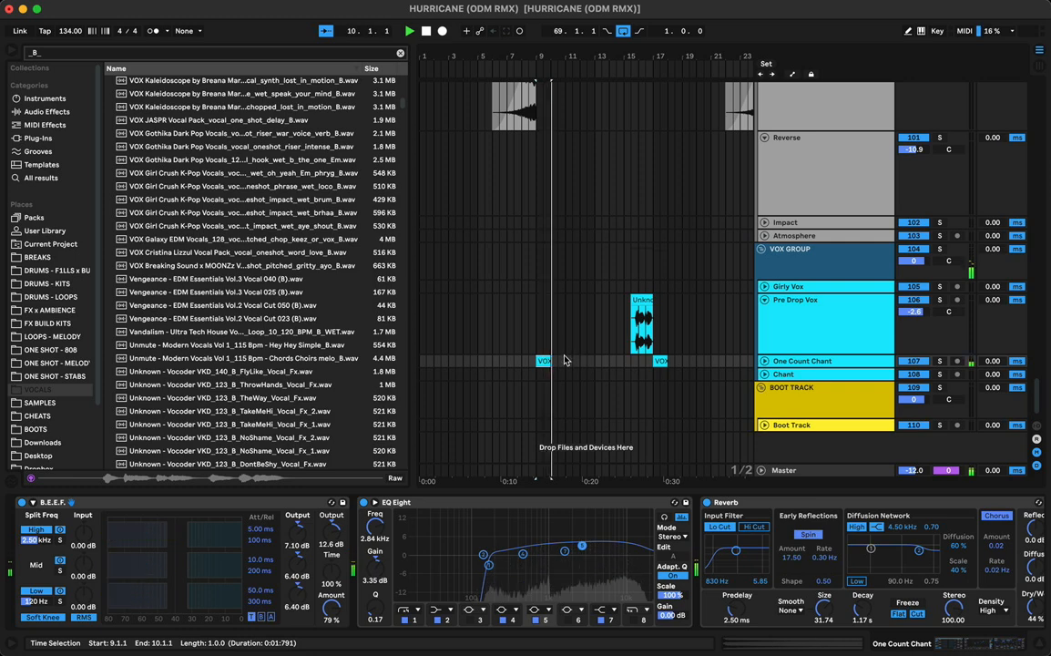
Copy the One Count Chant shout clip to bar 1 and play it there
left_click_drag(545, 362, 430, 362)
key("space")
key("space")
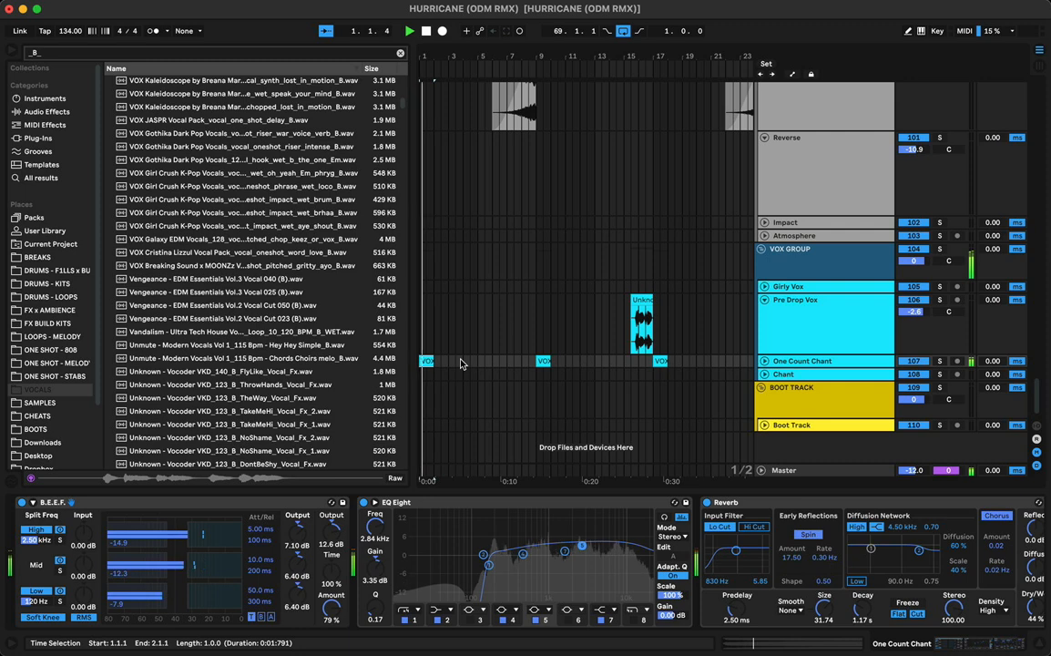
Duplicate the bar 1 to 17 range of the One Count Chant track so the copy fills bars 17 to 33
left_click(544, 287)
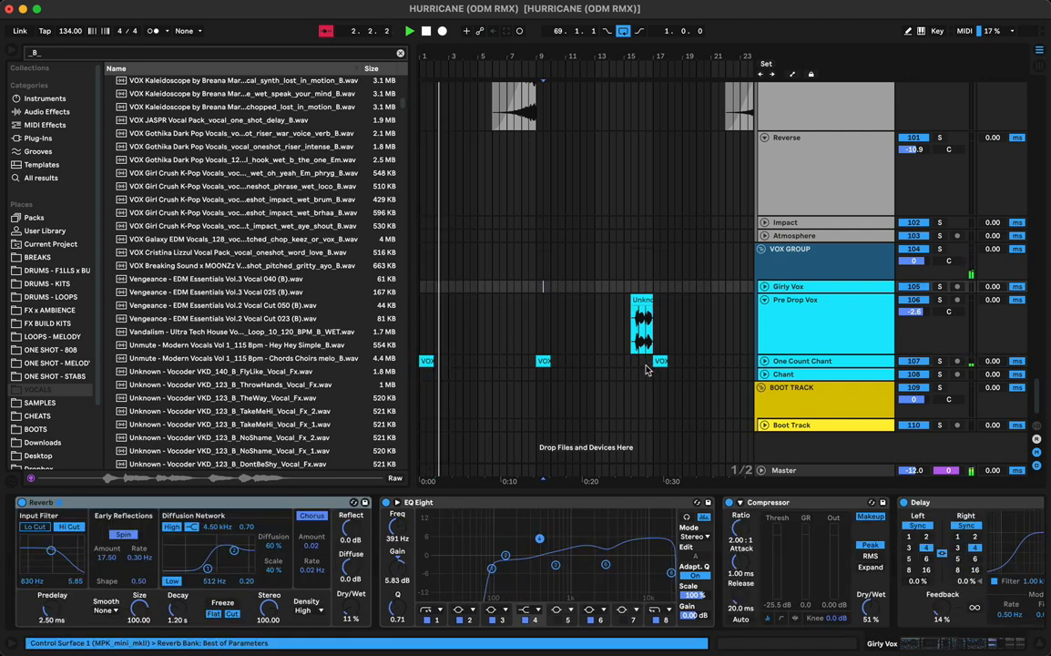
left_click(652, 366, "shift")
left_click(653, 368)
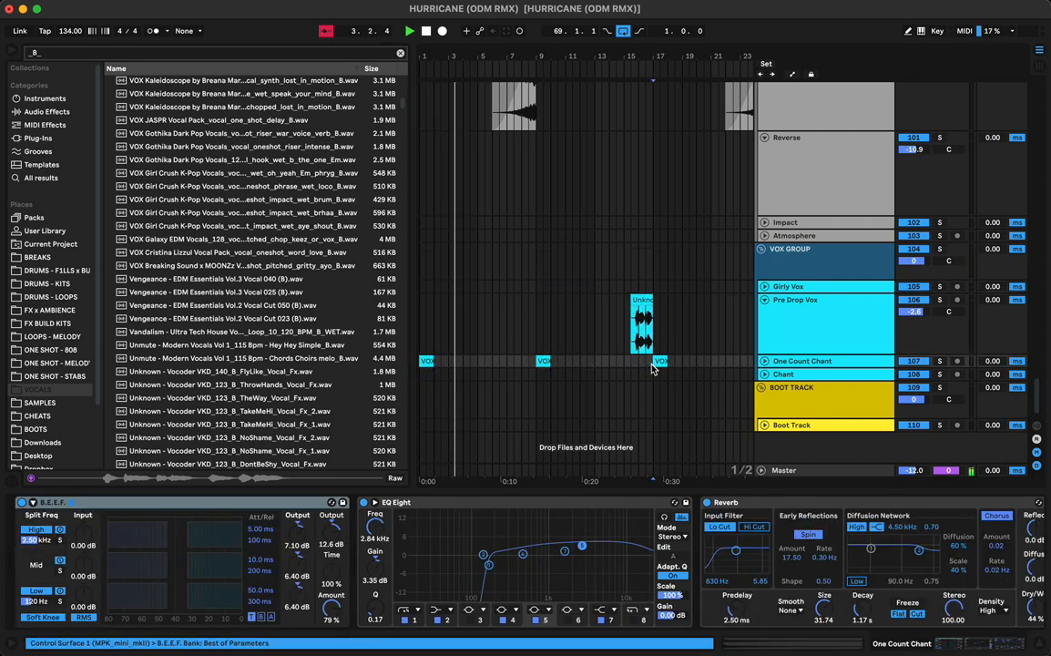
left_click_drag(652, 367, 411, 365)
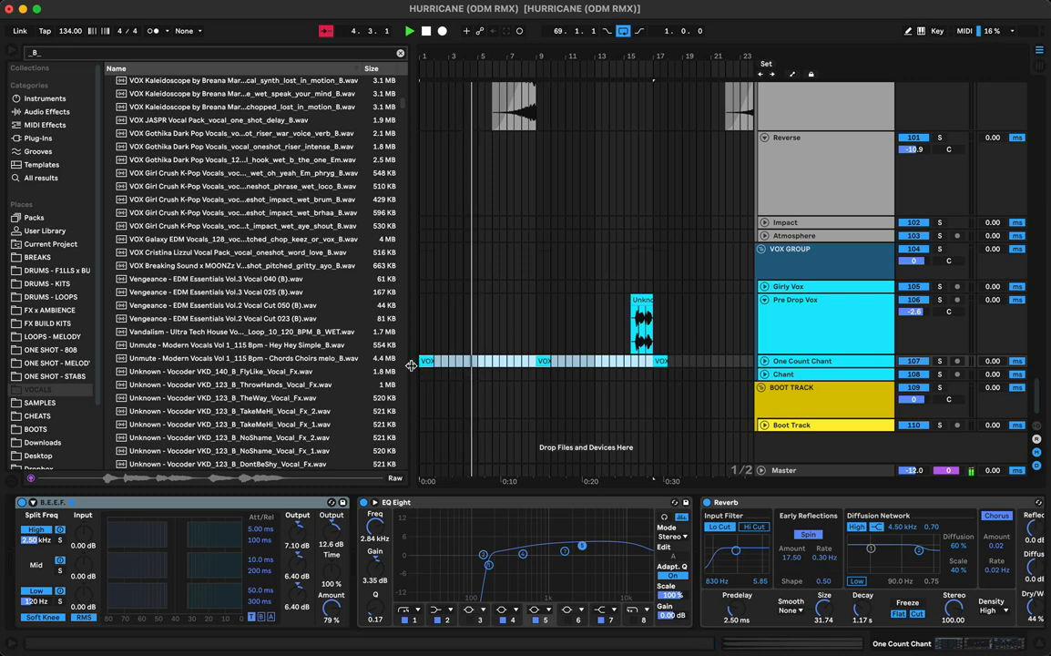
key("super+d")
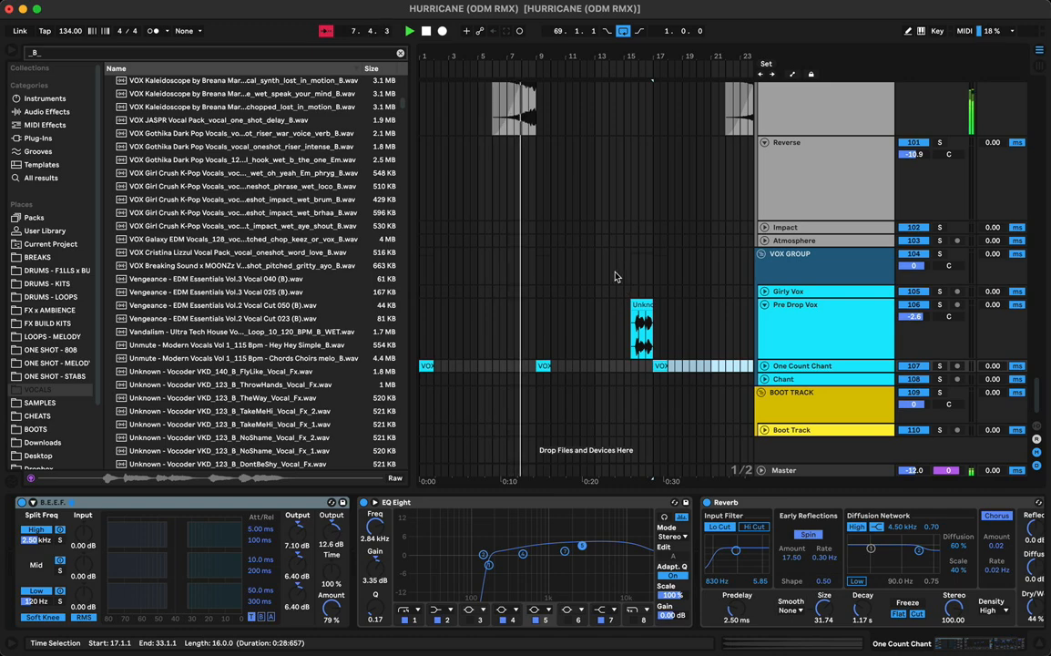
Audition the Vocoder VKD BrkDown and AwBaby vocal samples
scroll(318, 328, "down", 5)
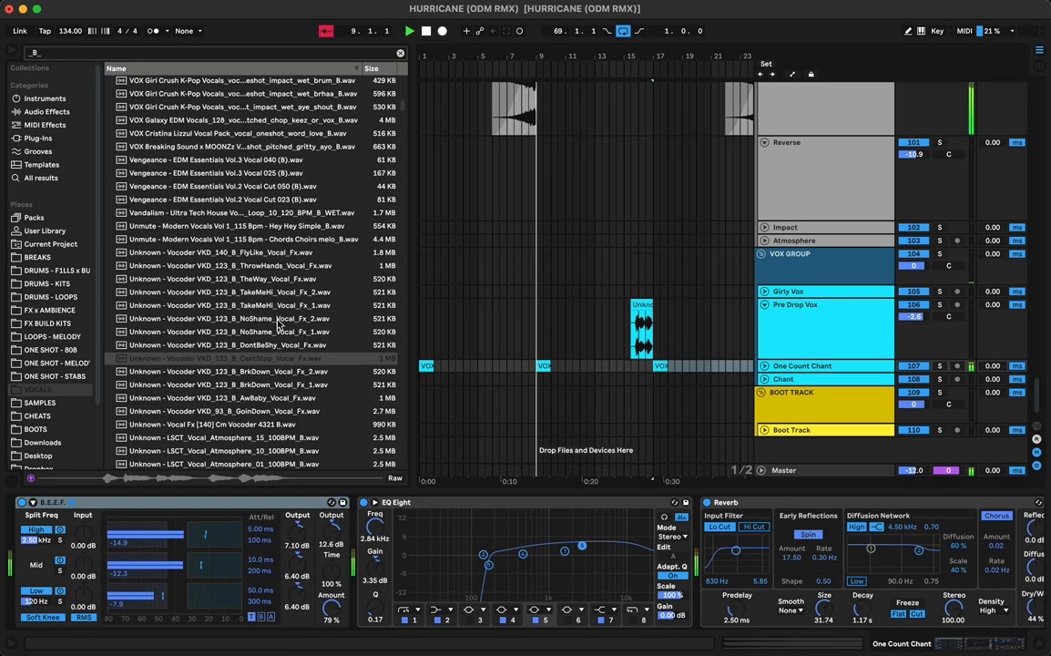
left_click(263, 370)
key("Down")
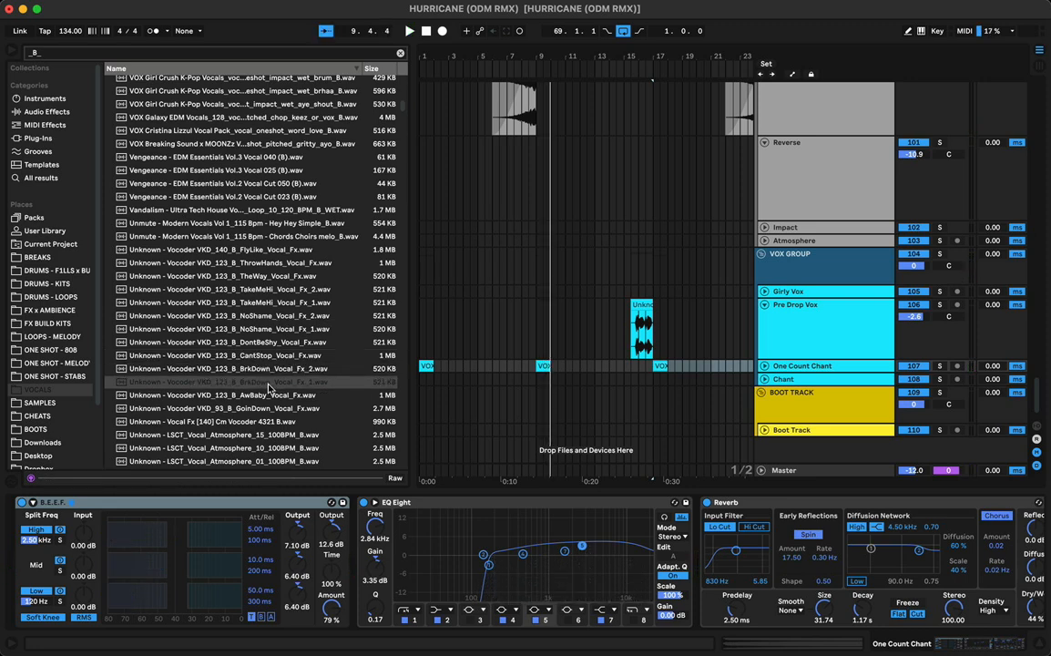
key("Down")
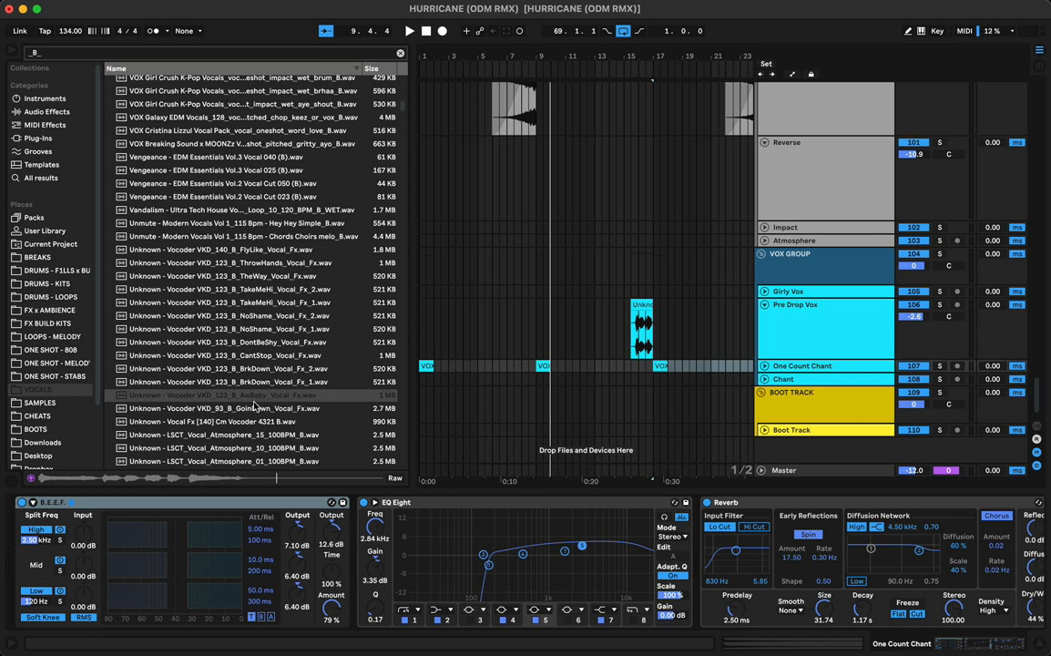
Place the "Unknown - Vocoder VKD_123_B_AwBaby_Vocal_Fx" sample on Pre Drop Vox at bar 8, ending at bar 9, and play it
left_click_drag(438, 381, 523, 346)
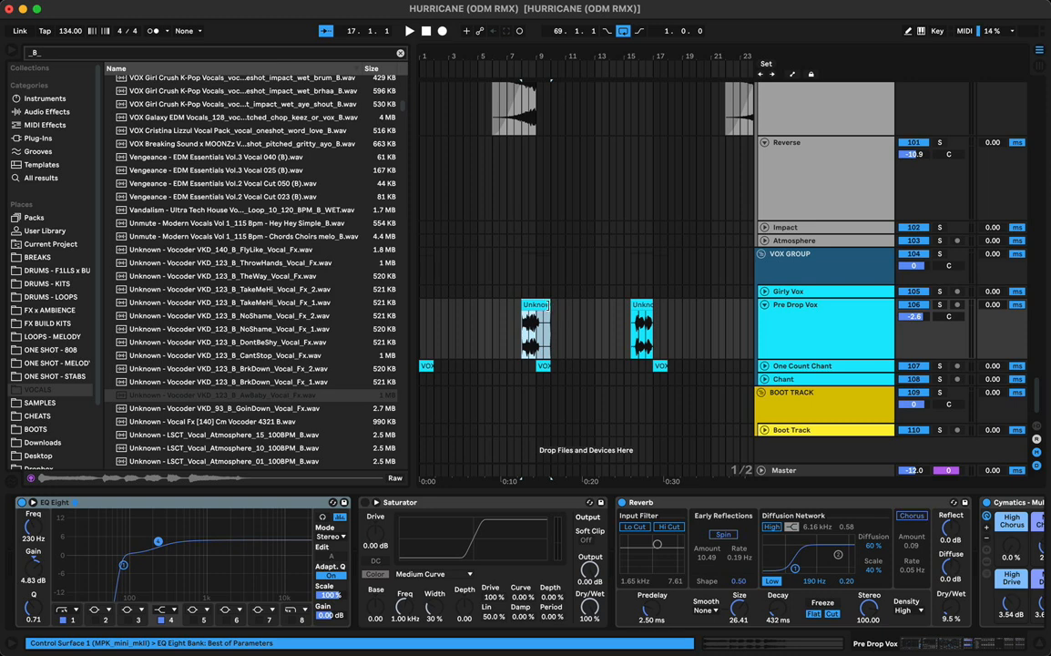
key("space")
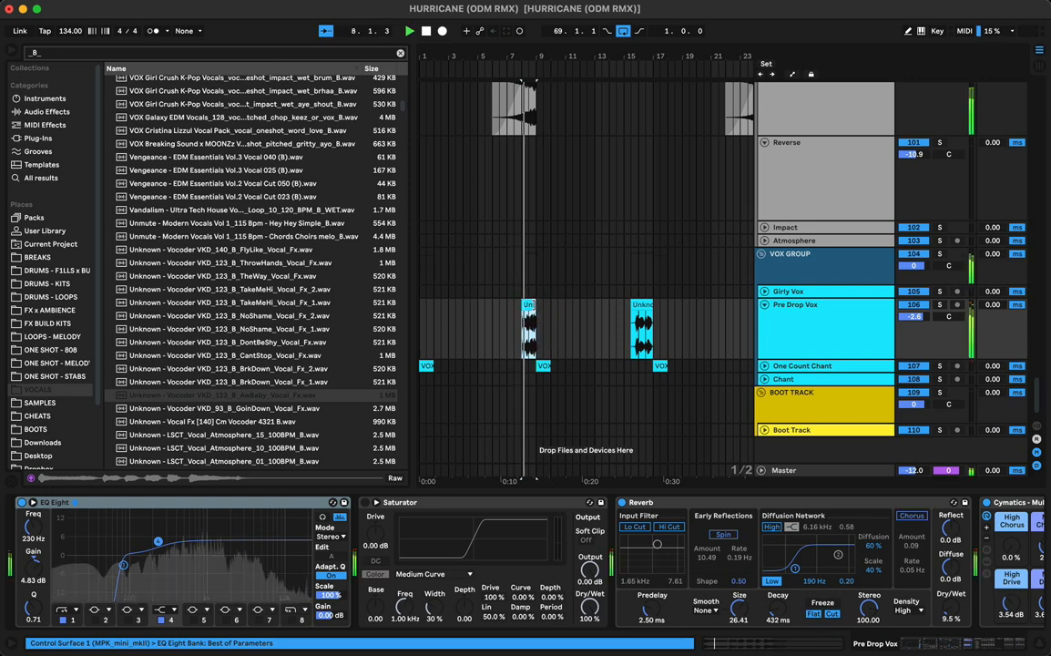
Move the AwBaby clip on Pre Drop Vox one beat later to 8.2.1 and play it
double_click(530, 306)
left_click_drag(528, 54, 526, 66)
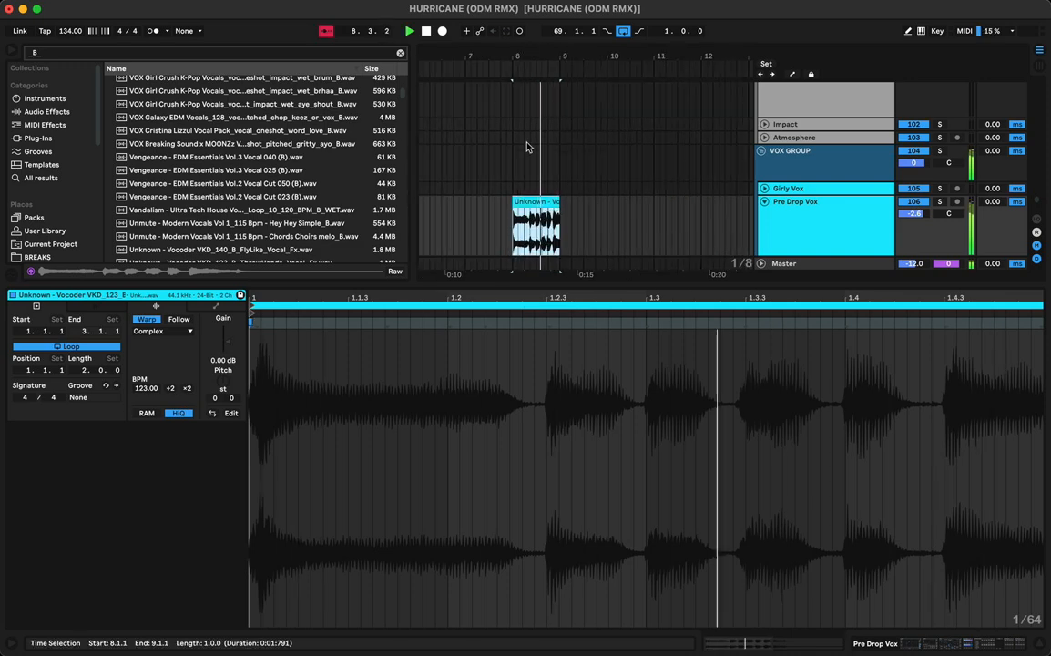
key("space")
left_click_drag(535, 202, 552, 207)
key("space")
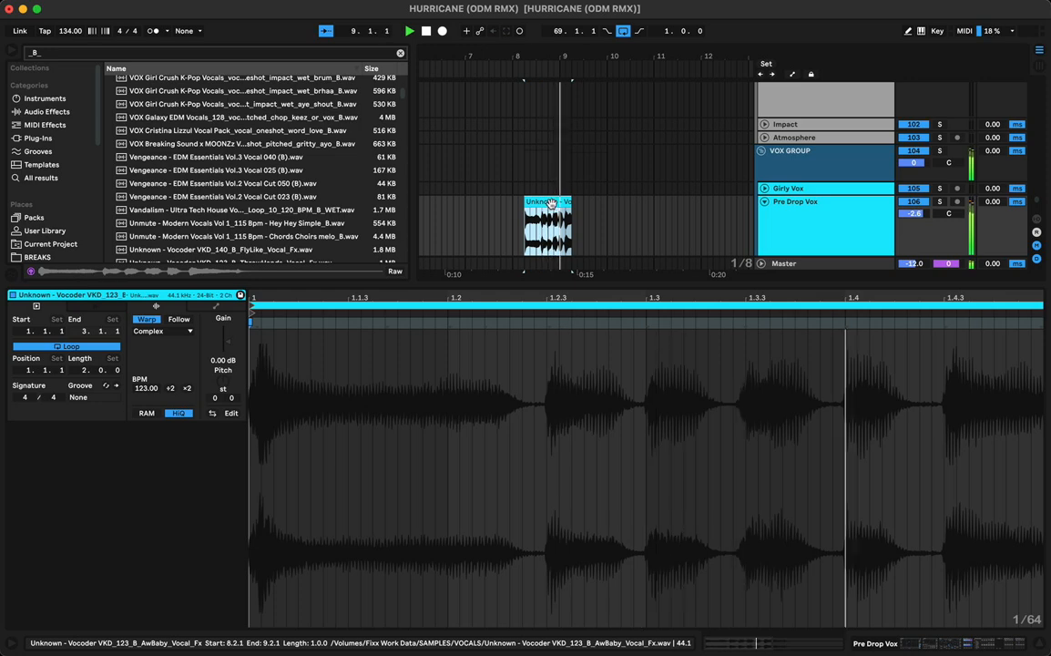
Cut the AwBaby clip into two one-beat pieces, from 8.3.1 to 8.4.1 and from 8.4.1 to 9.1.1, and play them
mouse_move(565, 212)
left_mouse_down()
mouse_move(586, 212)
mouse_move(554, 222)
mouse_move(564, 221)
left_mouse_up()
key("space")
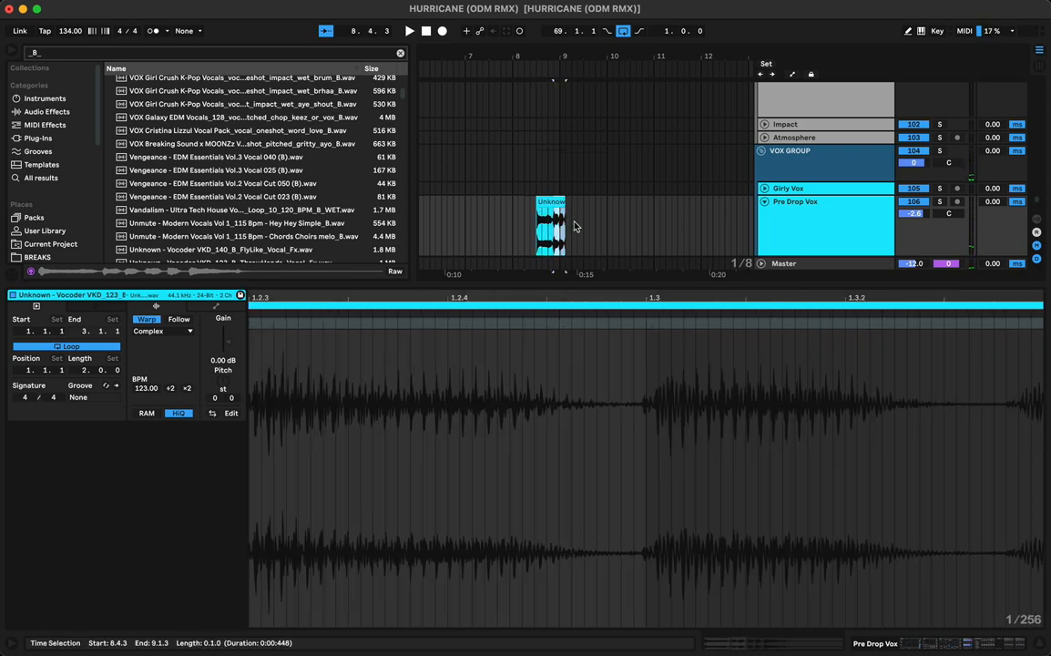
key("Left")
key("space")
left_click(544, 202)
key("space")
key("space")
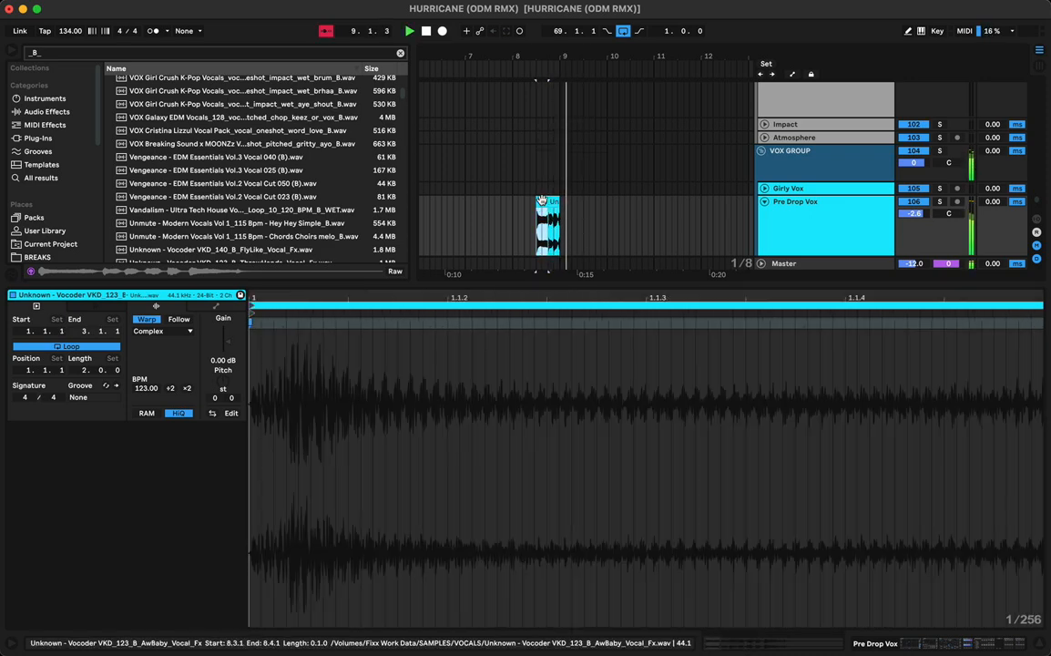
key("space")
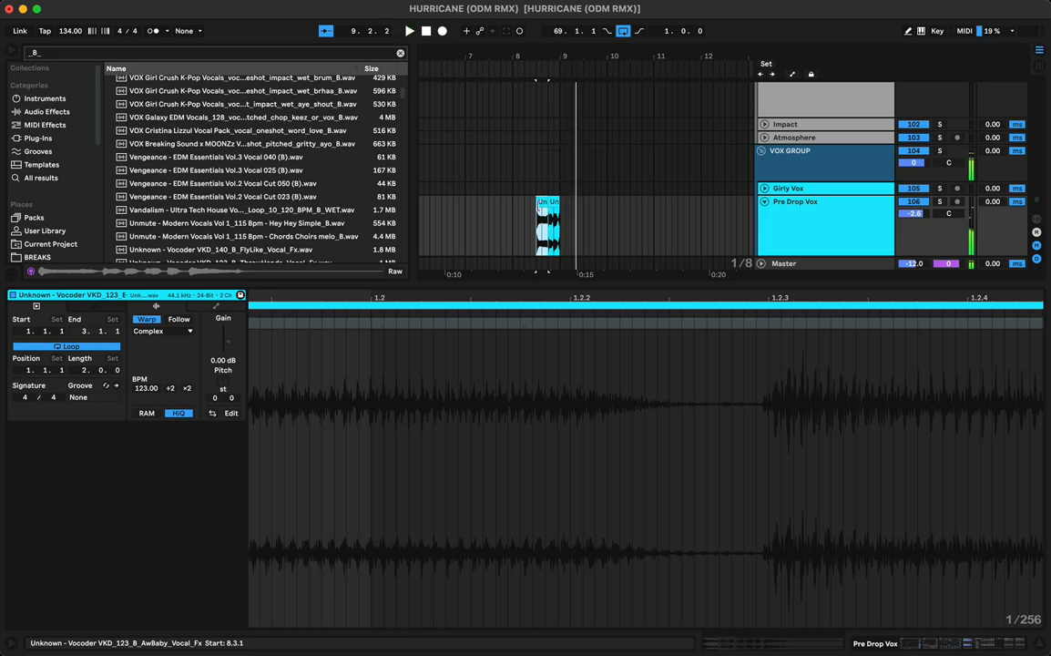
Extend the first AwBaby piece so it runs from 8.2.1 to 8.4.1, and play it
mouse_move(543, 205)
left_mouse_down()
mouse_move(518, 205)
mouse_move(548, 199)
left_mouse_up()
key("space")
key("space")
key("space")
Add a warp marker at the end of the first AwBaby piece's opening syllable, stretch it to 1.3, and play the result
double_click(535, 203)
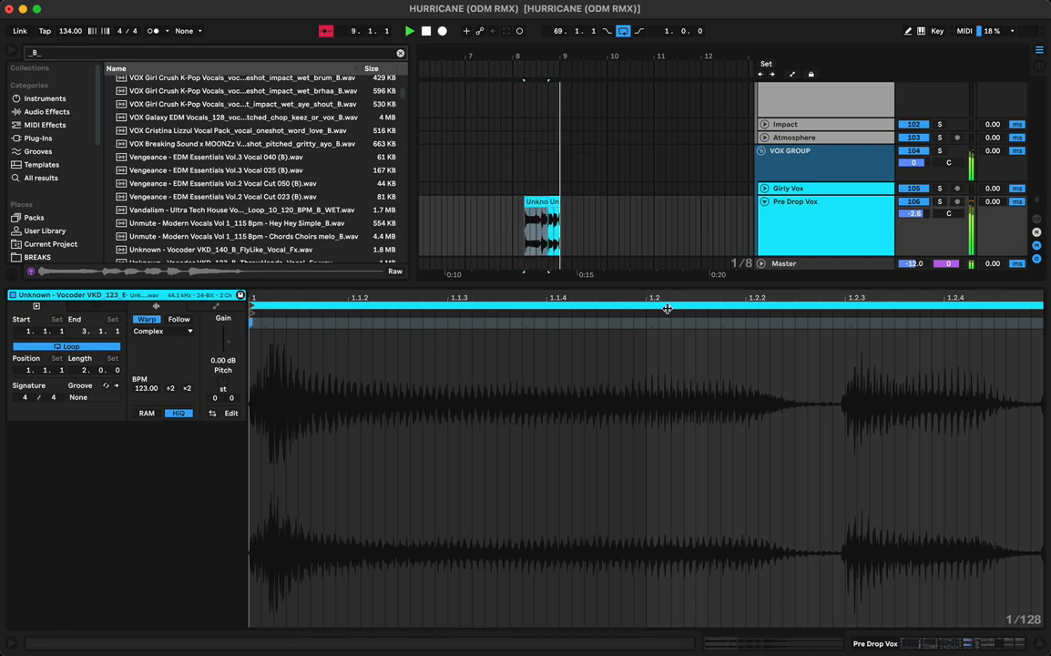
double_click(842, 324)
mouse_move(842, 324)
left_mouse_down()
mouse_move(1026, 340)
mouse_move(964, 346)
left_mouse_up()
key("space")
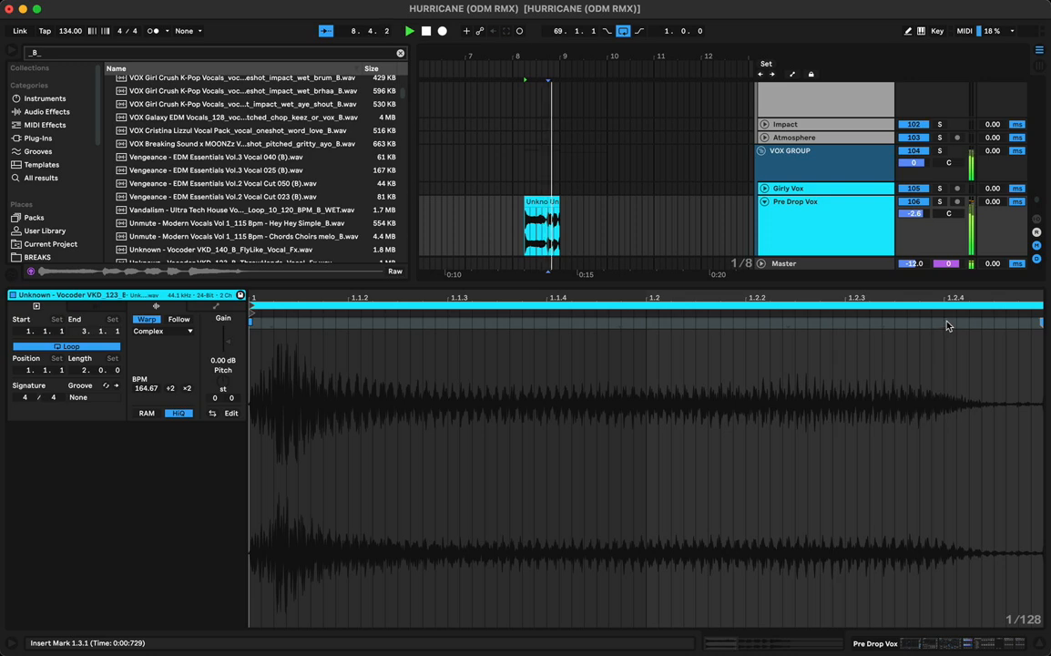
key("space")
Transpose both AwBaby pieces to -7 semitones and set their warp mode to Tones
left_click(533, 202)
left_click(553, 201, "shift")
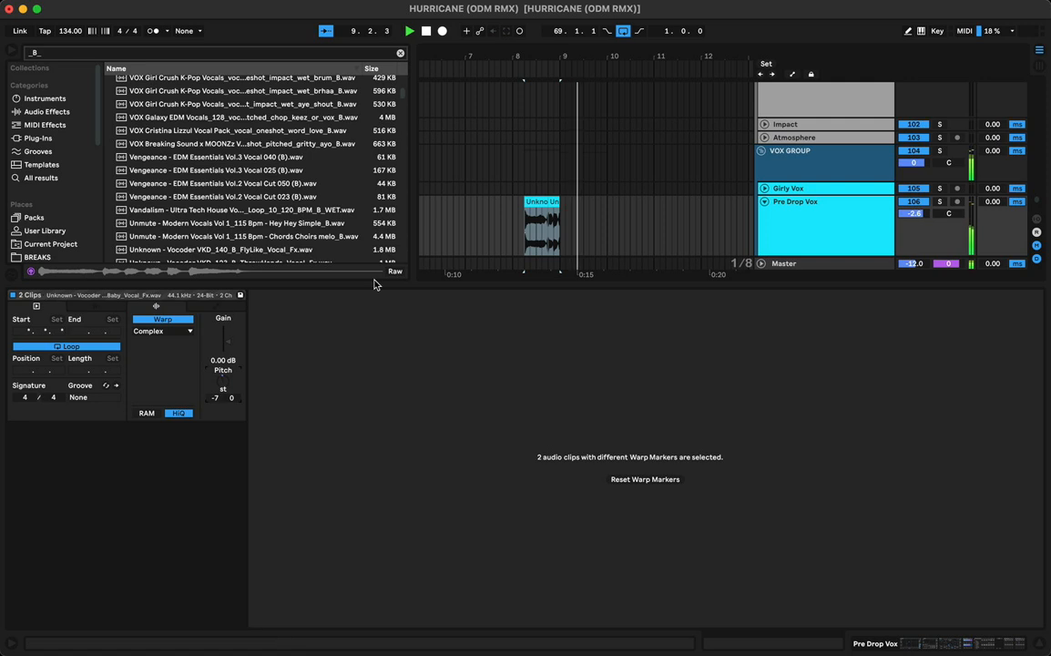
left_click(164, 334)
left_click(153, 357)
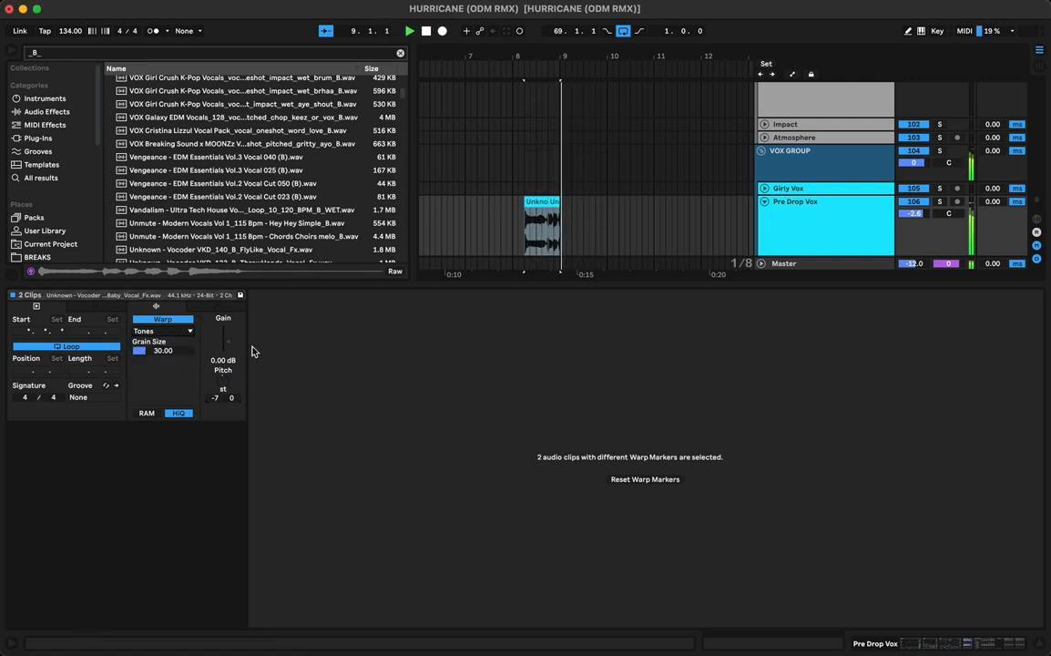
Set the warp mode of the CantStop vocal clip at 15.3.1 to Tones
scroll(601, 228, "right", 10)
left_click(658, 219)
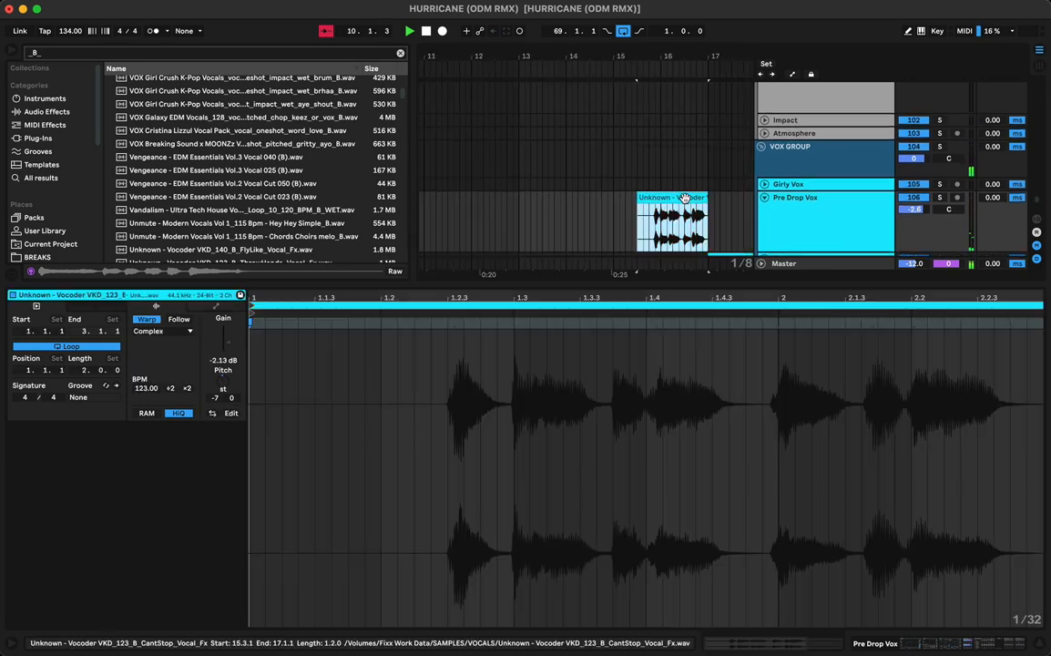
left_click(159, 331)
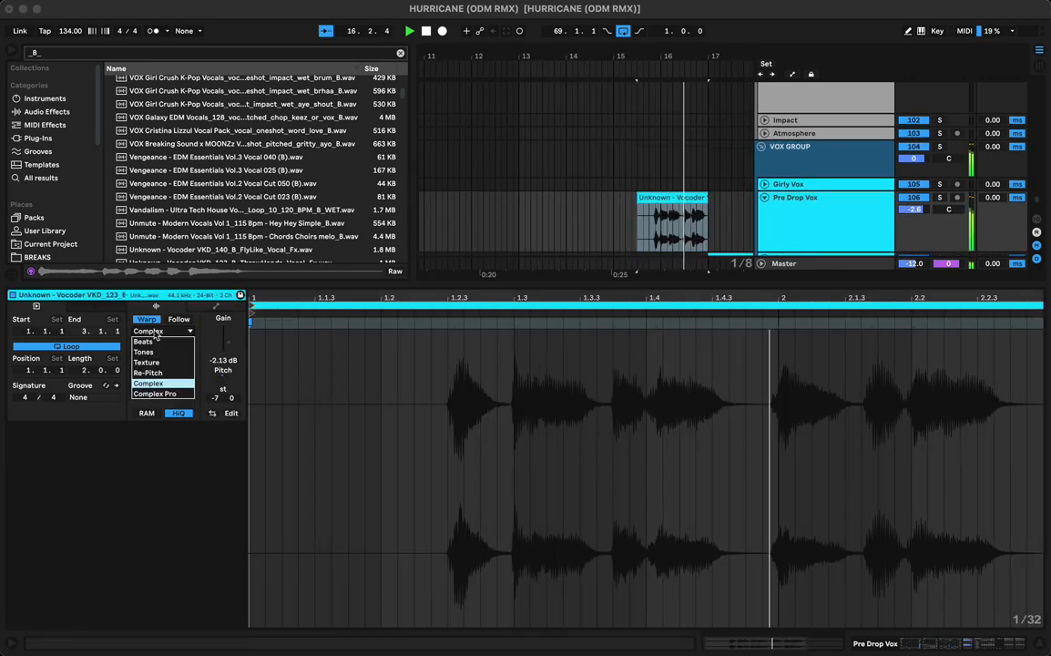
left_click(144, 352)
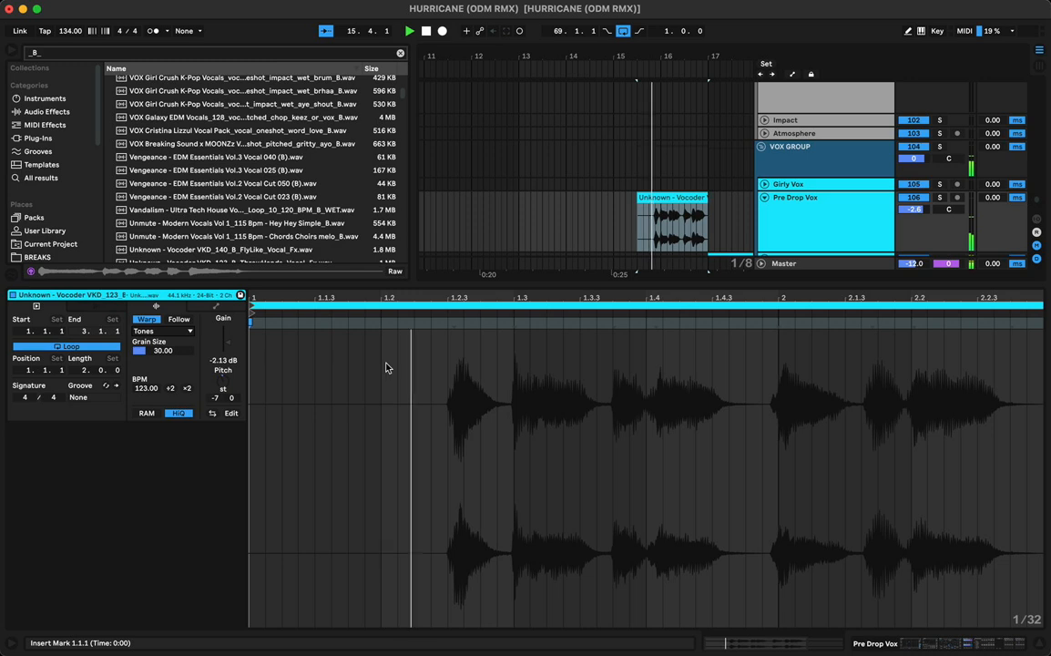
Hide the clip details and play the AwBaby pieces in the arrangement from just before bar 8
left_click_drag(640, 54, 564, 99)
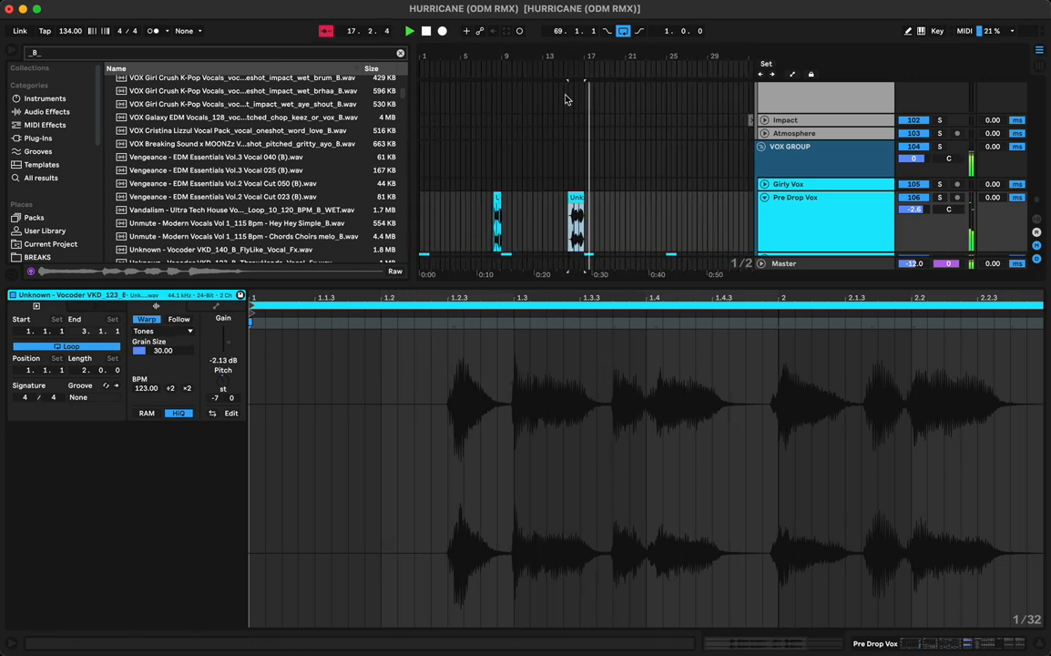
left_click(493, 199)
key("super+alt+l")
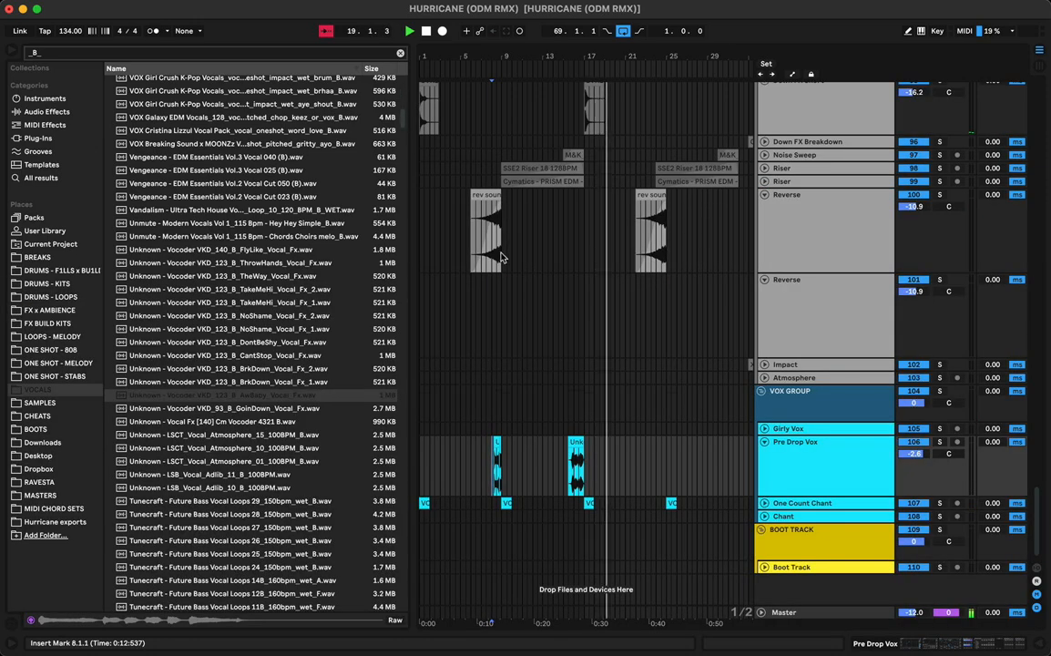
key("space")
key("space")
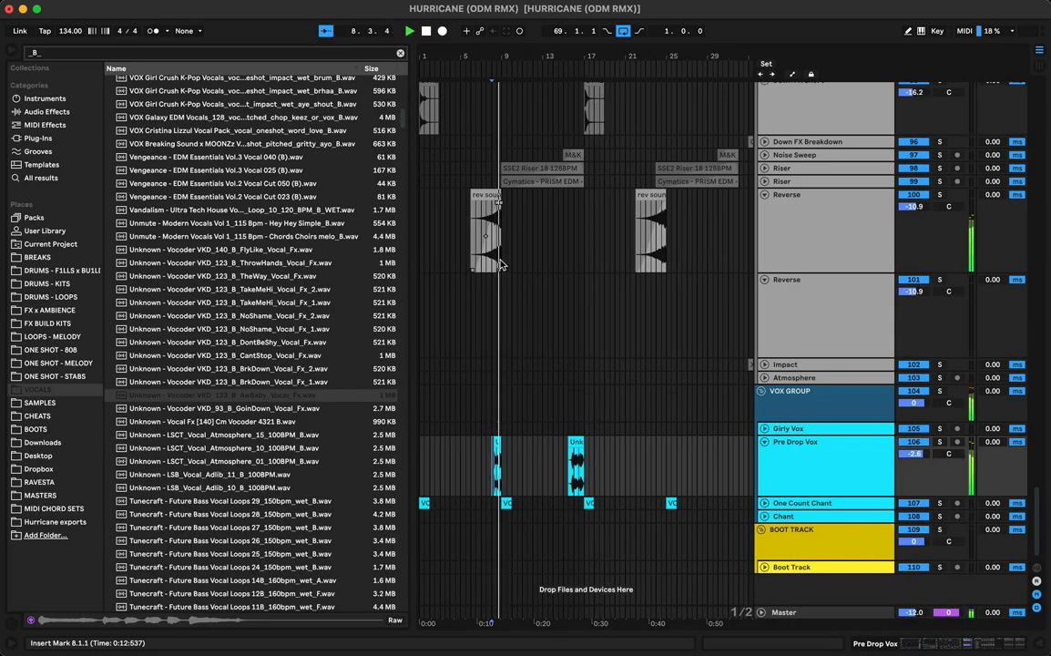
left_click(476, 480)
key("space")
key("space")
Move the first AwBaby piece to 8.1.1, ending at 8.3.1, and play it against the second piece
left_click_drag(488, 55, 507, 55)
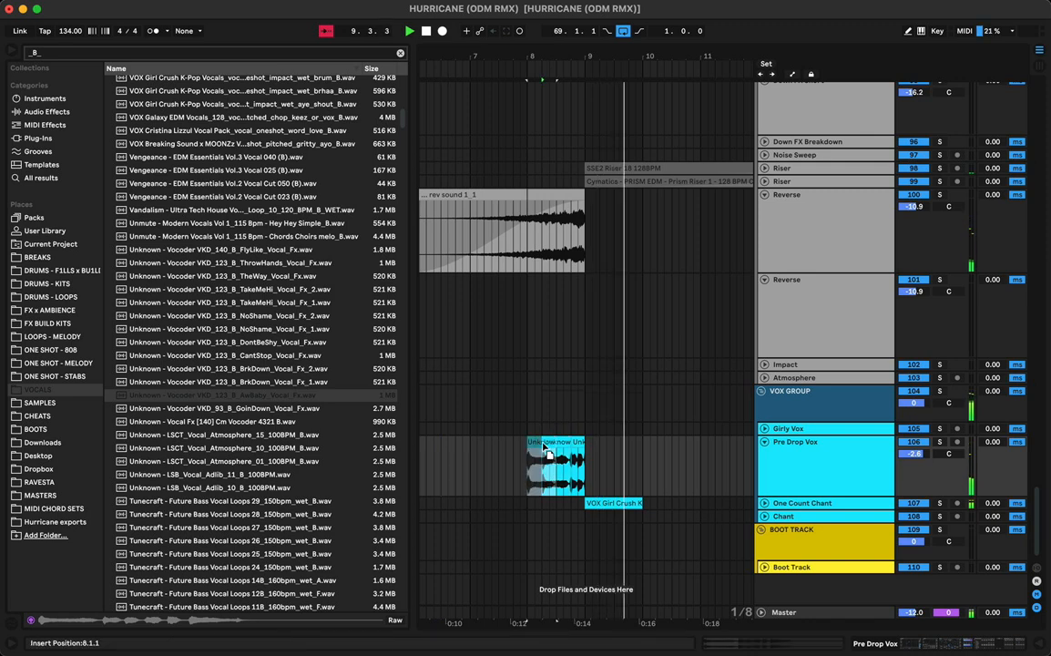
left_click_drag(554, 441, 540, 441)
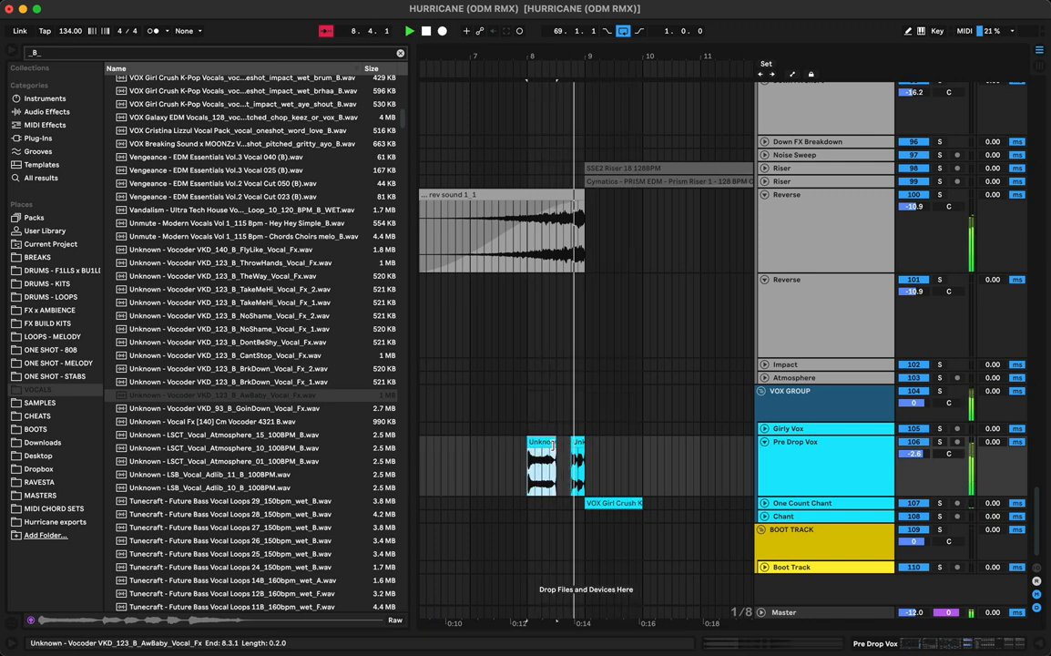
key("space")
key("space")
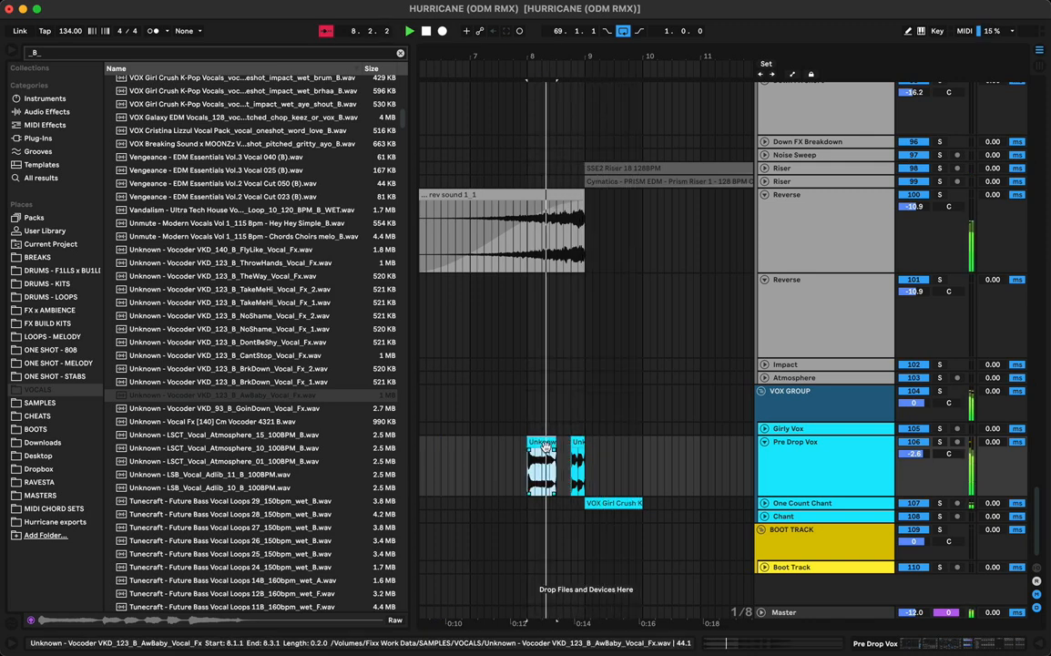
key("space")
key("space")
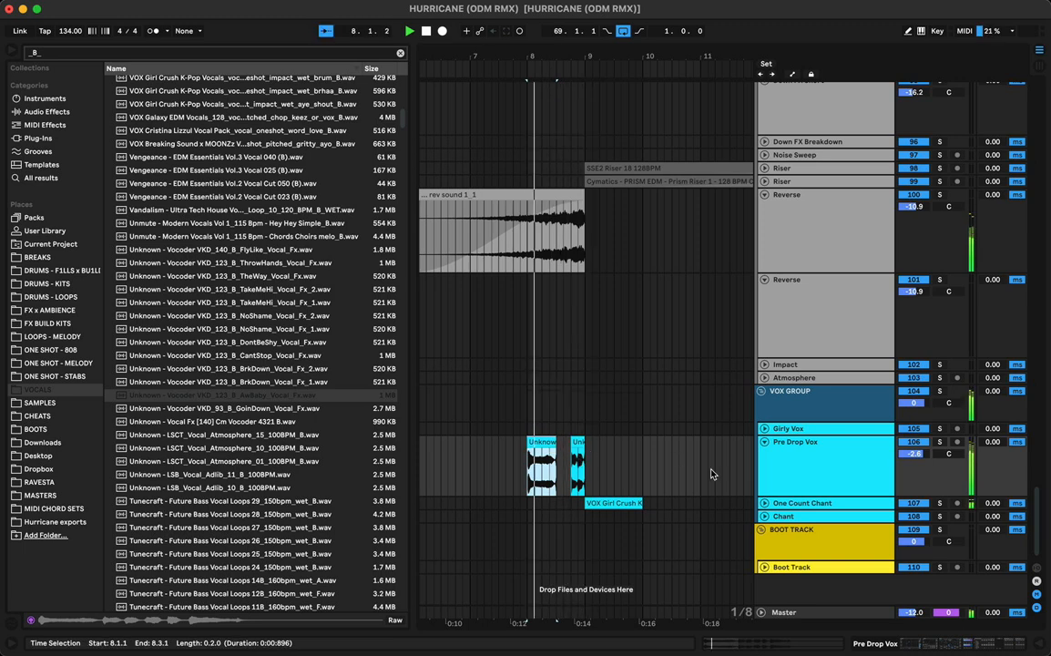
key("space")
Try transposing the first AwBaby piece to +5 semitones while playing it
double_click(539, 441)
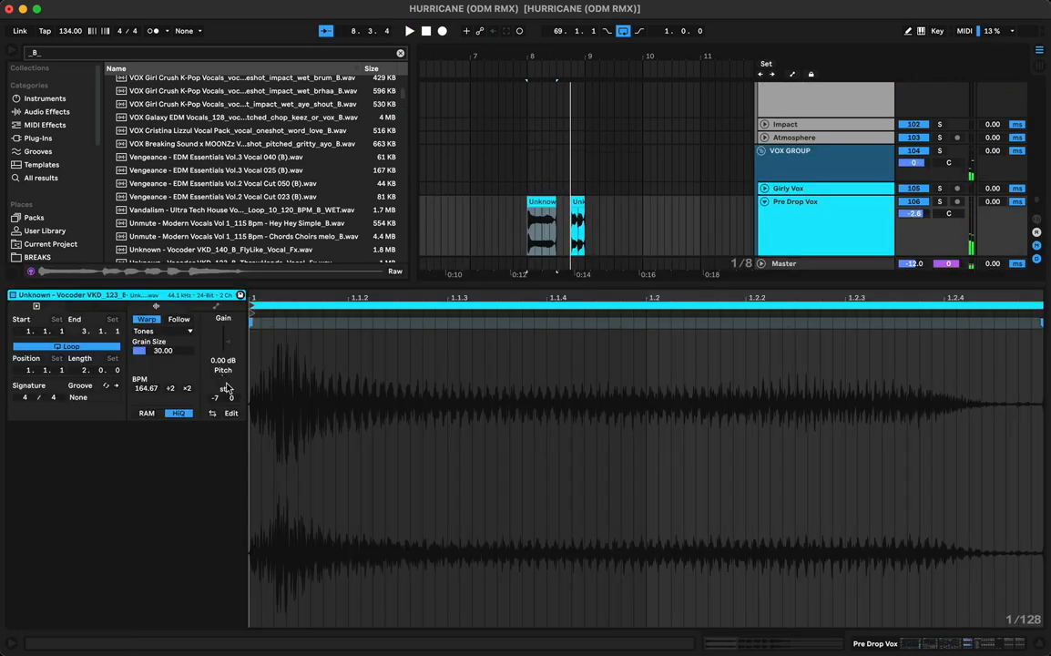
key("space")
key("Up")
key("space")
key("Up")
key("space")
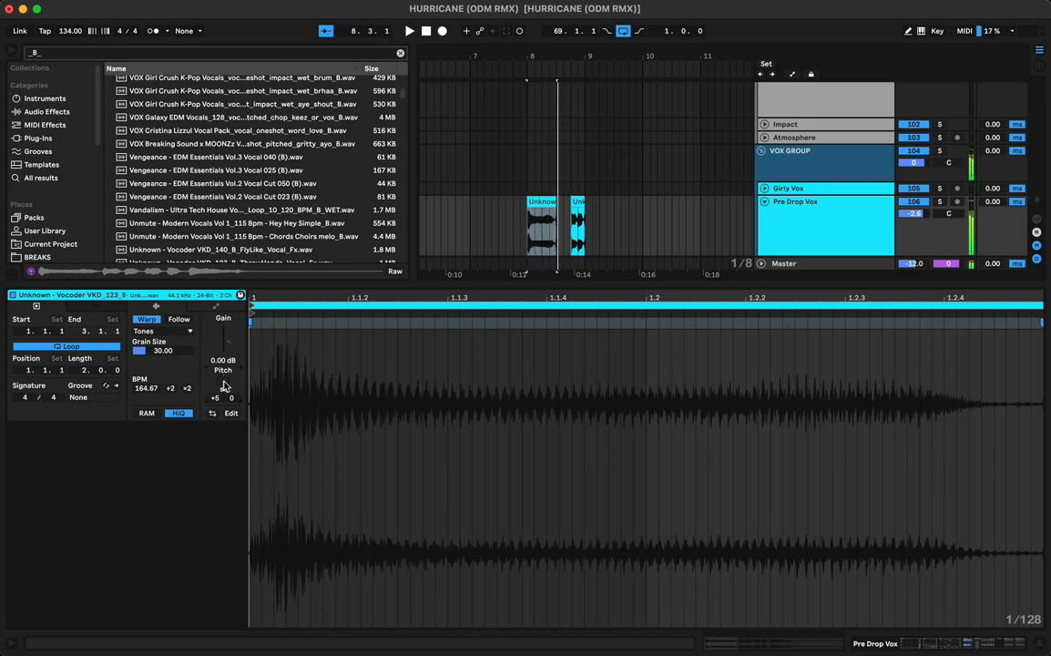
Try raising the first AwBaby piece's pitch to +8 semitones and play it
key("space")
key("Up")
key("Up")
key("Up")
key("space")
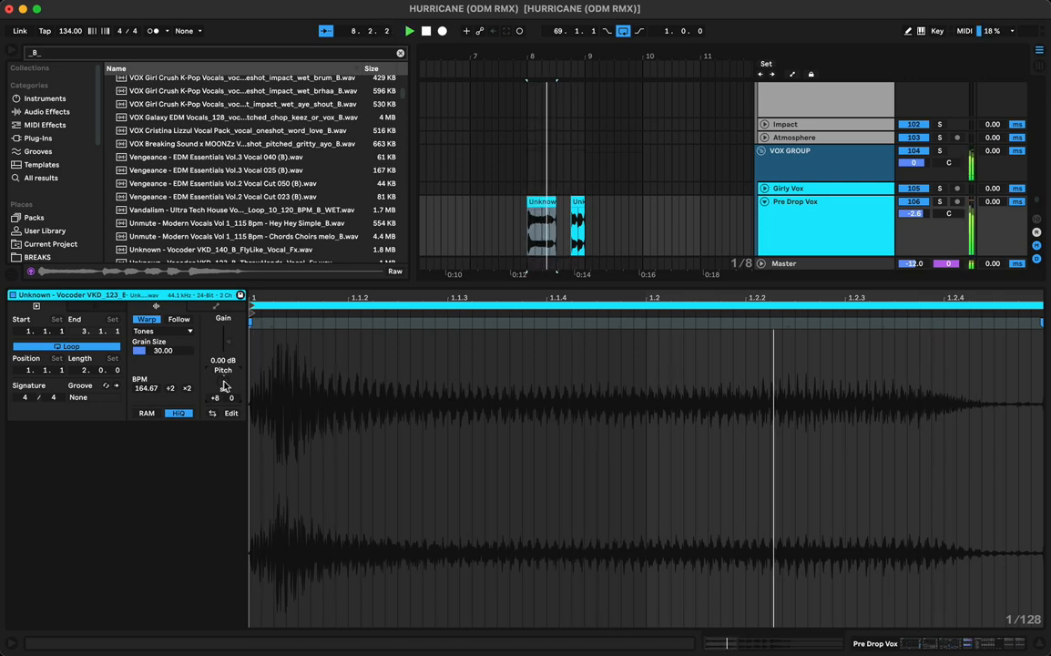
key("space")
key("space")
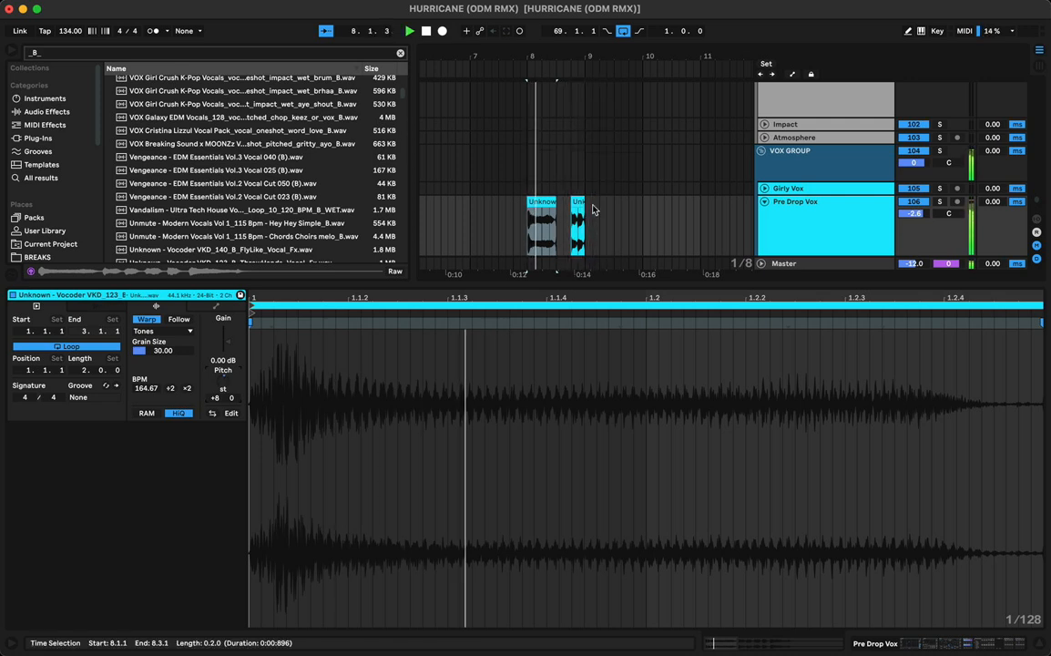
Try the first AwBaby piece at -4 semitones and play it
left_click(547, 200)
key("space")
scroll(366, 260, "down", 1)
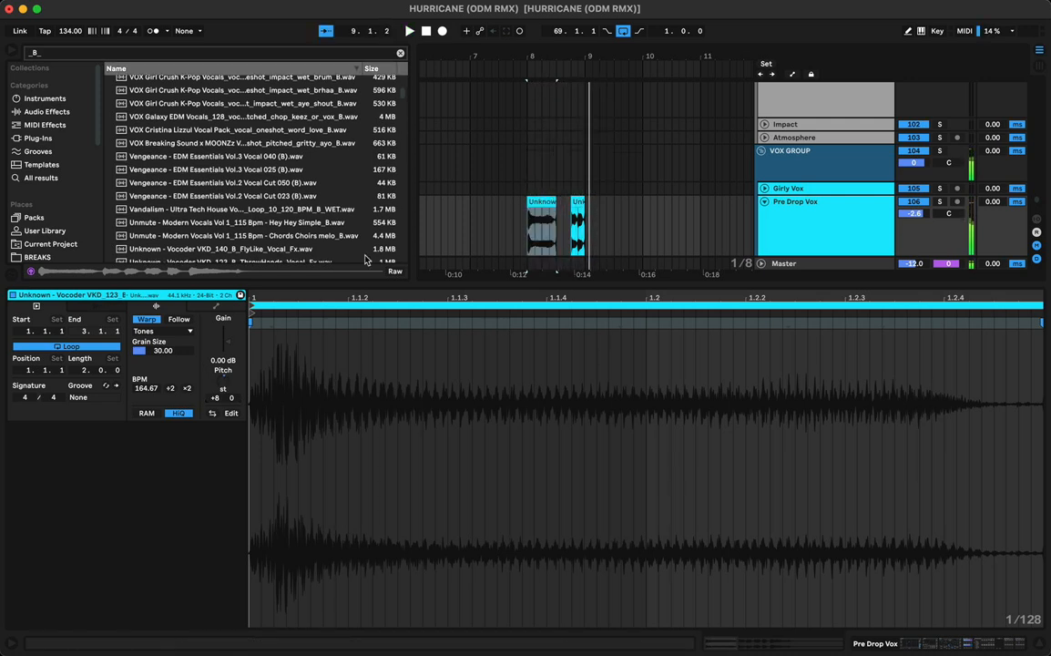
key("space")
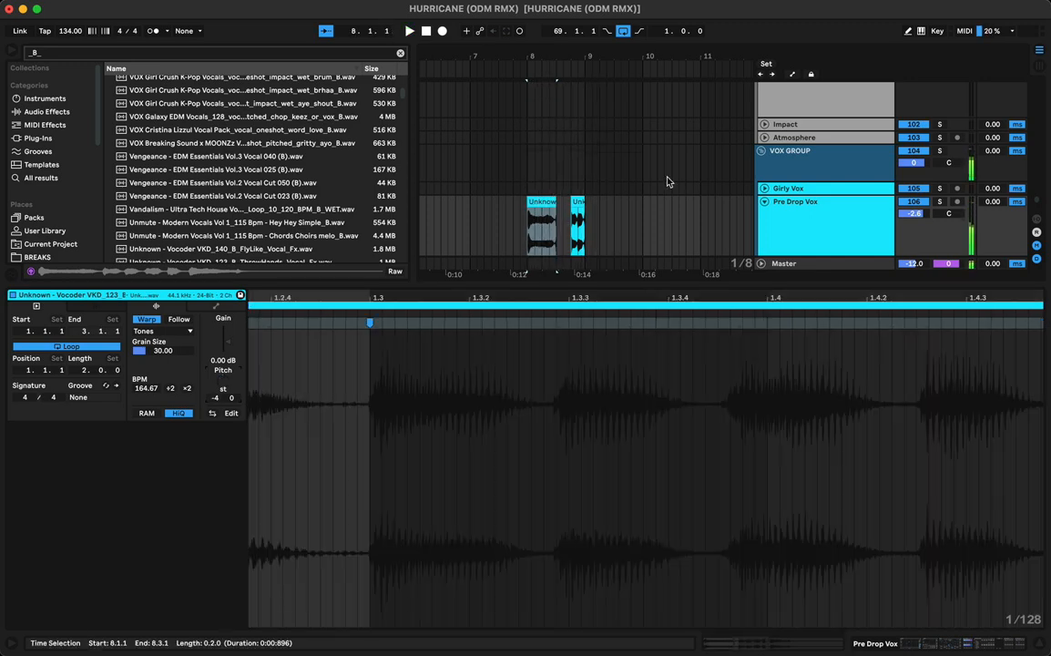
Show automation, choose Bass Kleph's Easy Wash Out as the automated device on Pre Drop Vox, and display the track's devices
scroll(796, 173, "down", 2)
key("a")
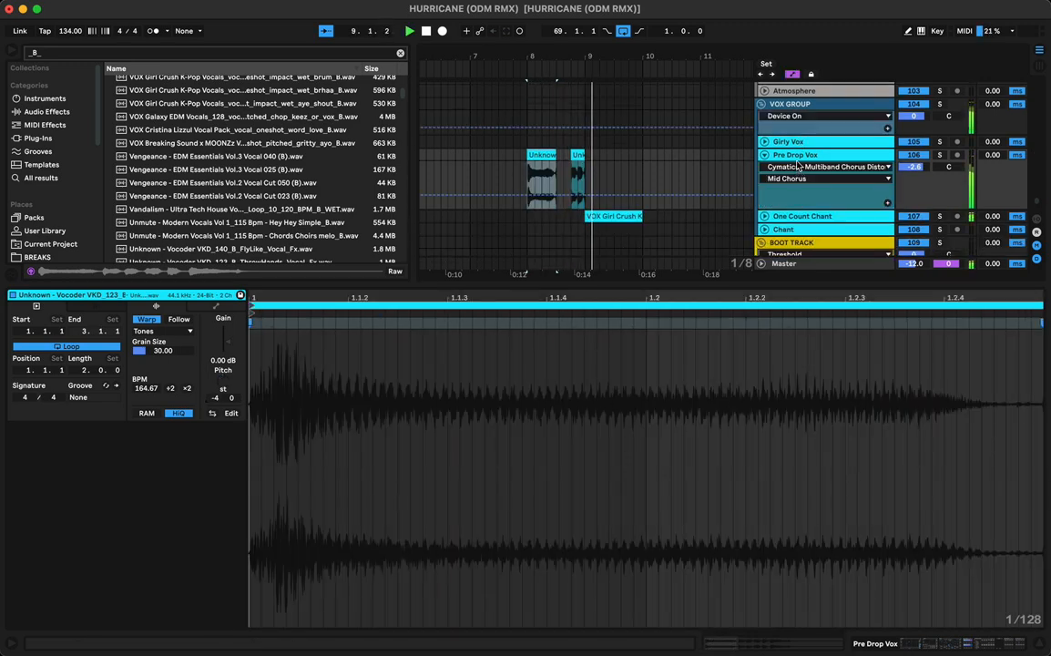
left_click(798, 165)
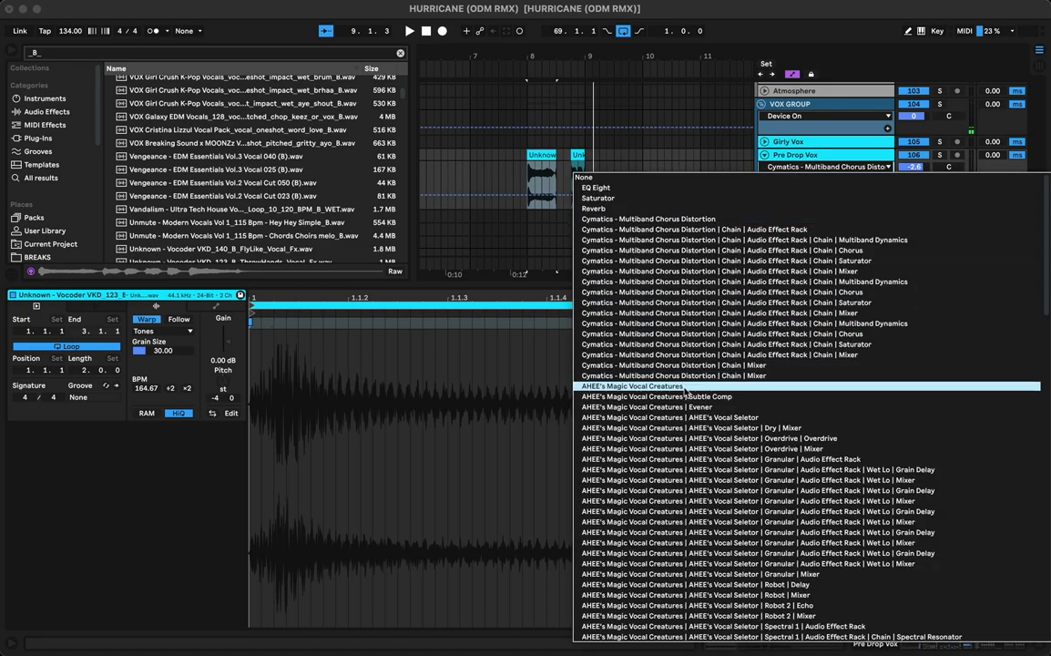
scroll(685, 390, "down", 5)
scroll(687, 501, "down", 10)
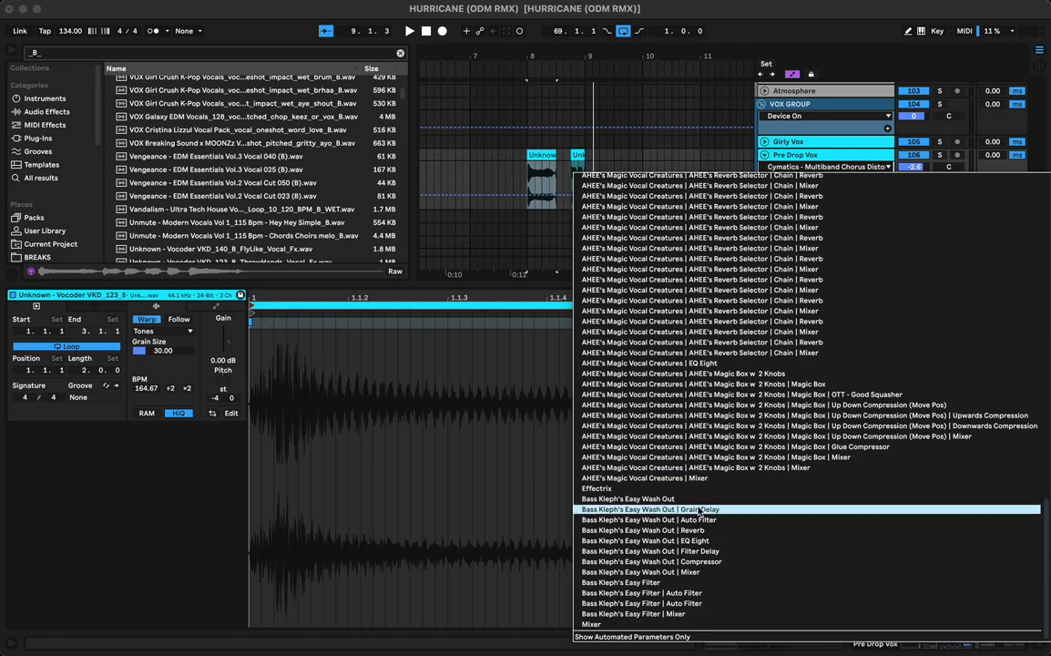
left_click(688, 499)
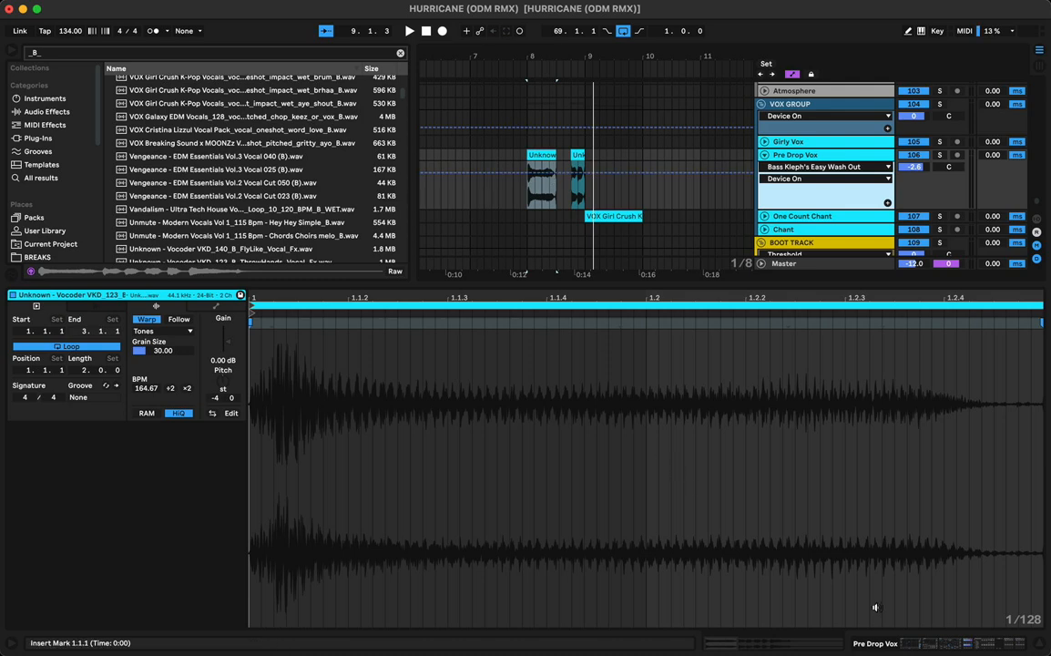
left_click(929, 644)
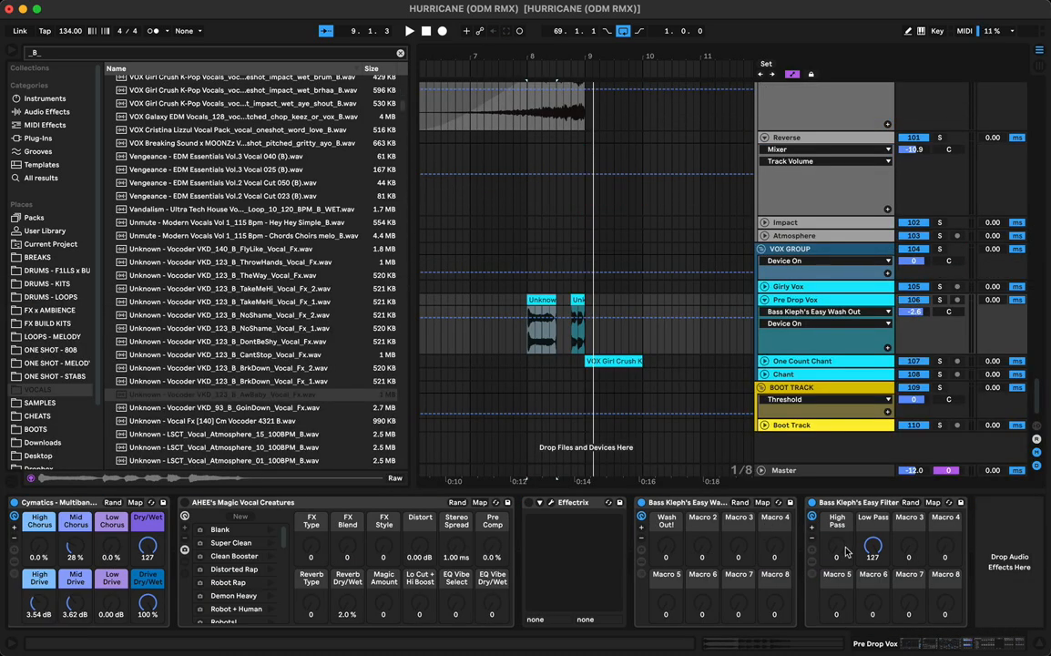
Draw Wash Out! automation rising to 127 by 8.3.1, held until 8.4.1 and dropping back to 0, and play it
left_click(527, 353)
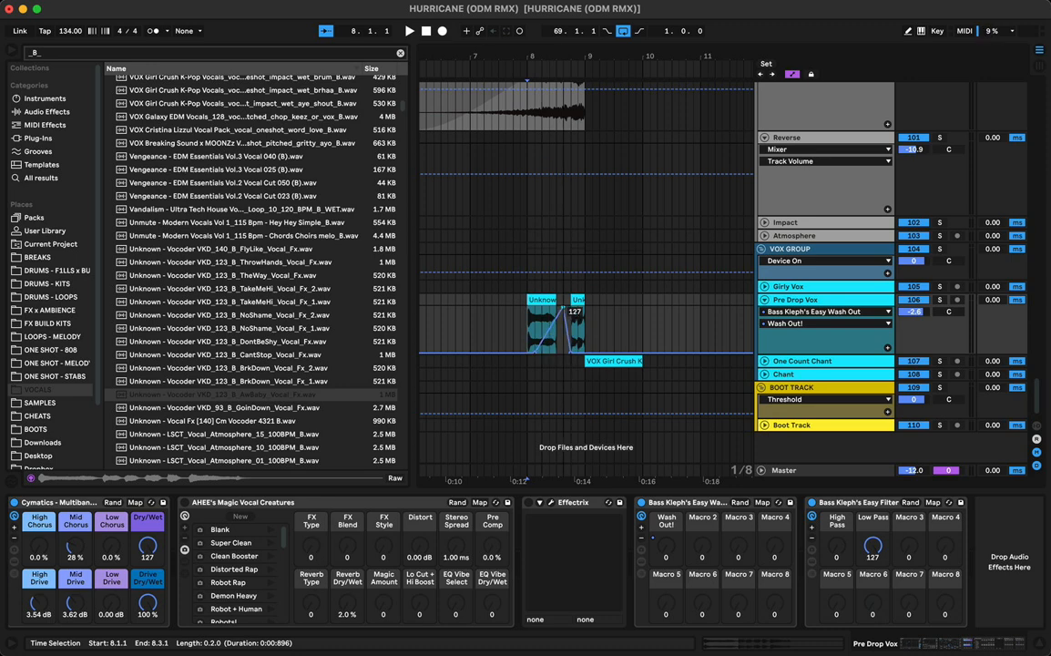
key("space")
double_click(572, 308)
left_click_drag(562, 313, 542, 311)
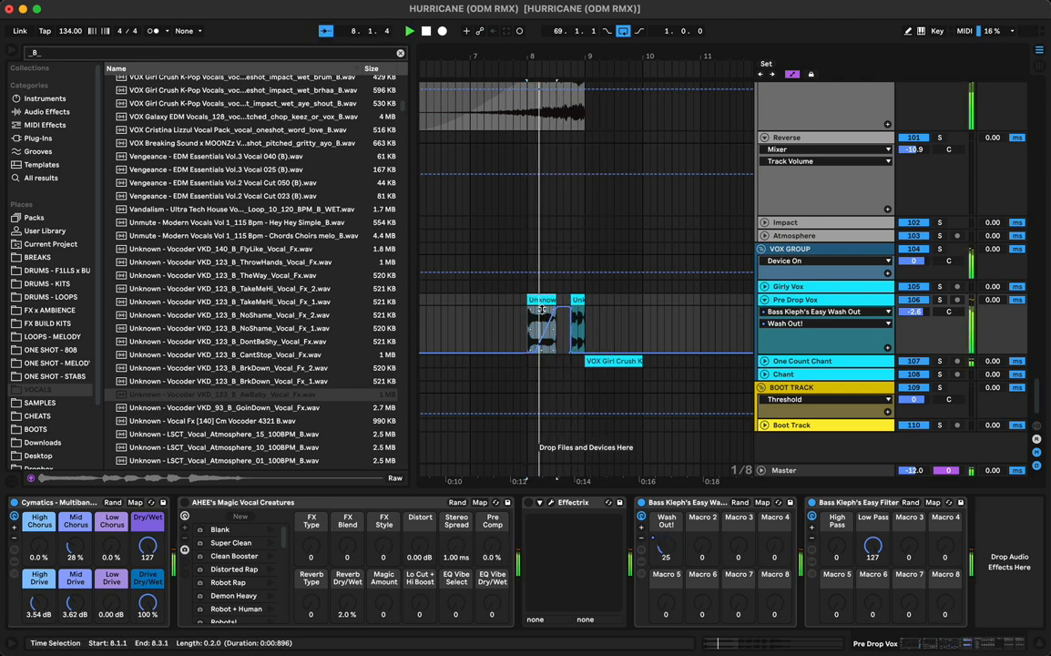
key("space")
key("space")
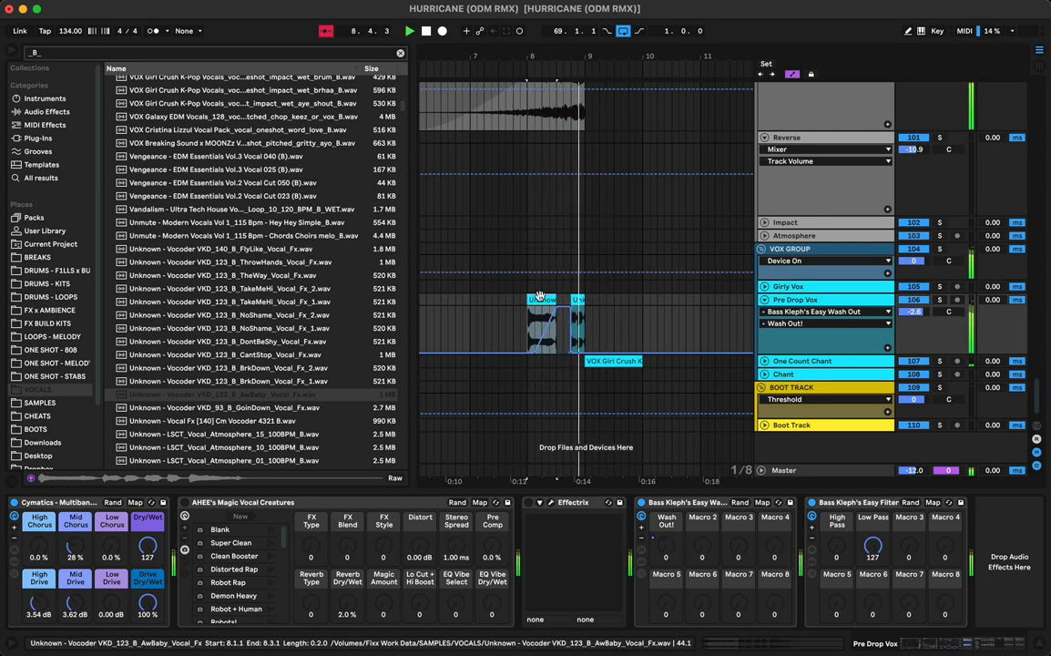
Set the pitch of the first AwBaby piece at bar 8 to -7 semitones during playback
double_click(541, 301)
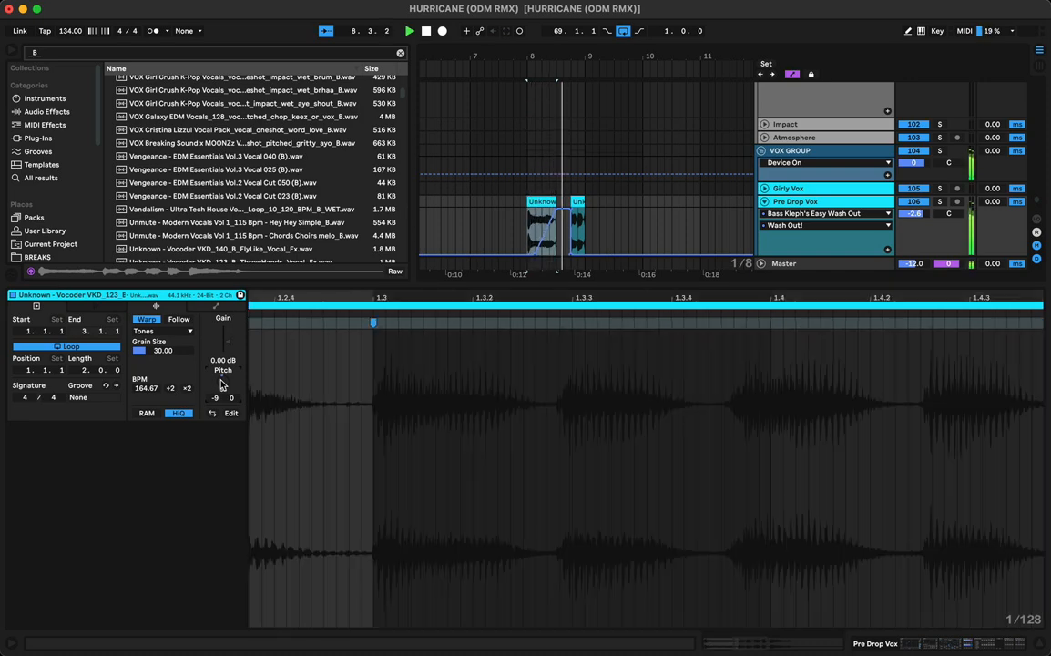
key("Up")
key("Up")
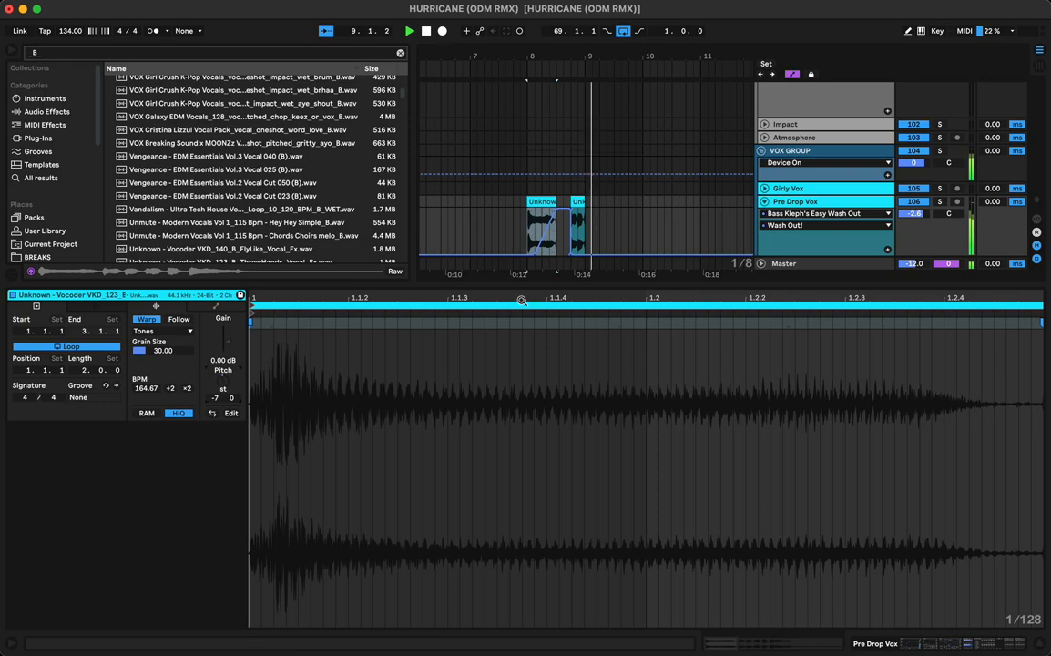
Hide the automation lanes and replay the AwBaby pieces on Pre Drop Vox from bar 8
key("a")
key("space")
key("space")
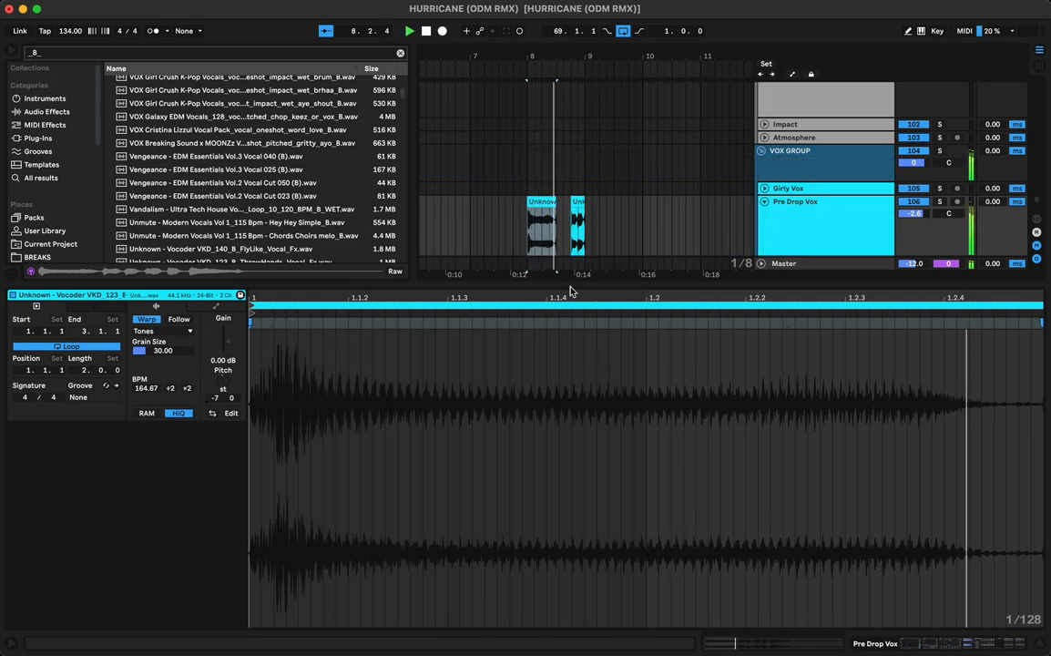
Close the clip view and play the first Guitar 2 - drop_1 clip on the Chords track from bar 1
key("alt+super+l")
scroll(525, 301, "up", 10)
scroll(526, 300, "left", 3)
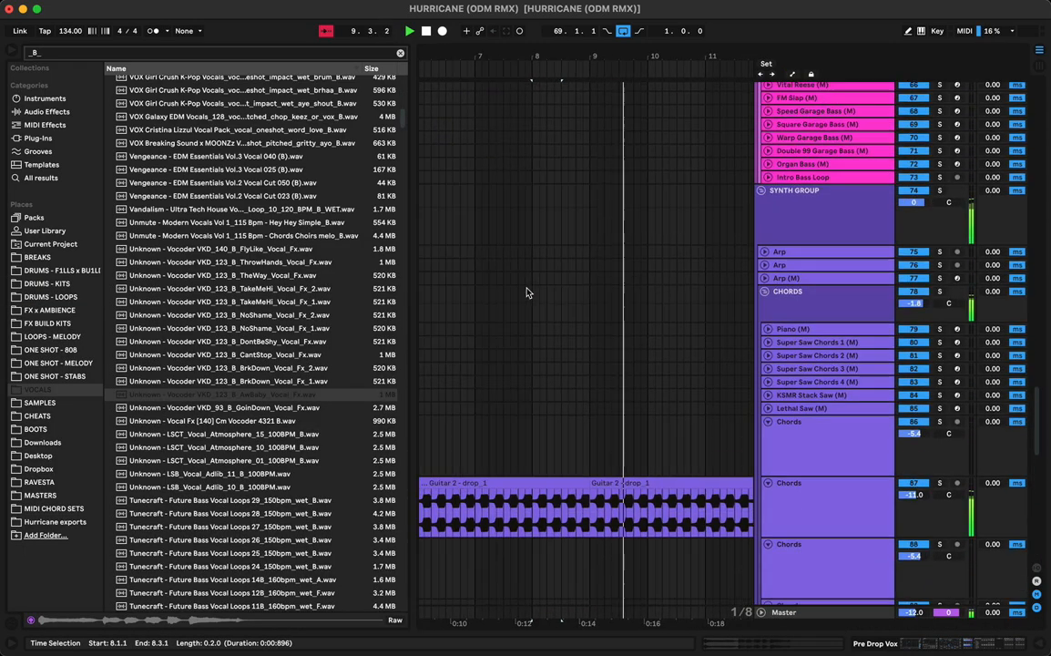
left_click(475, 451)
key("space")
key("space")
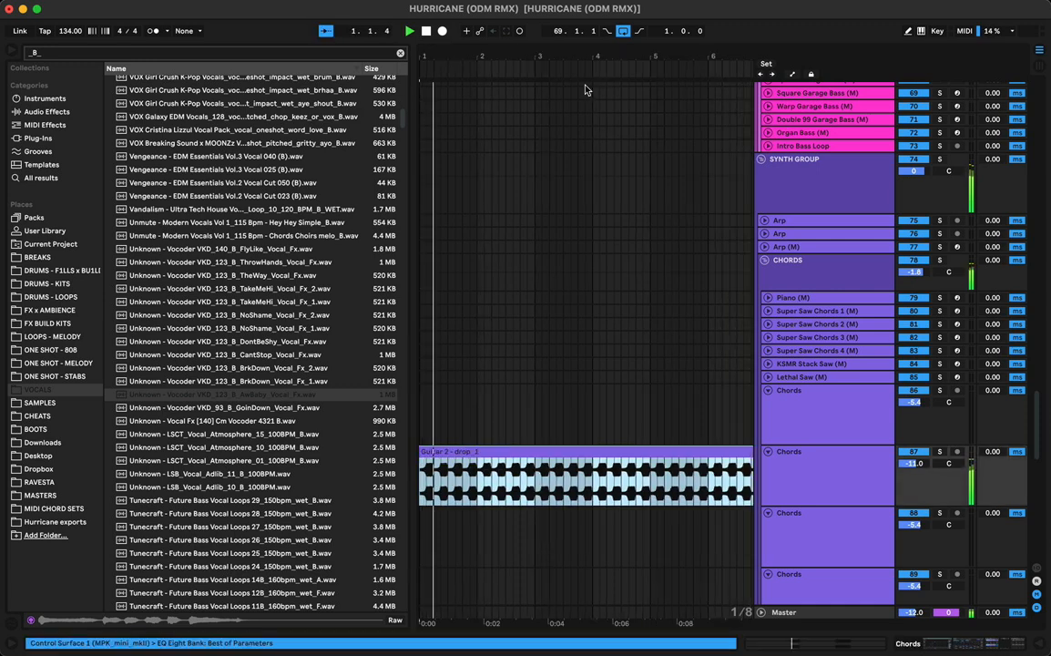
Turn on Warp for both Guitar 2 - drop_1 clips and detune them by 18 cents
left_click_drag(566, 53, 566, 13)
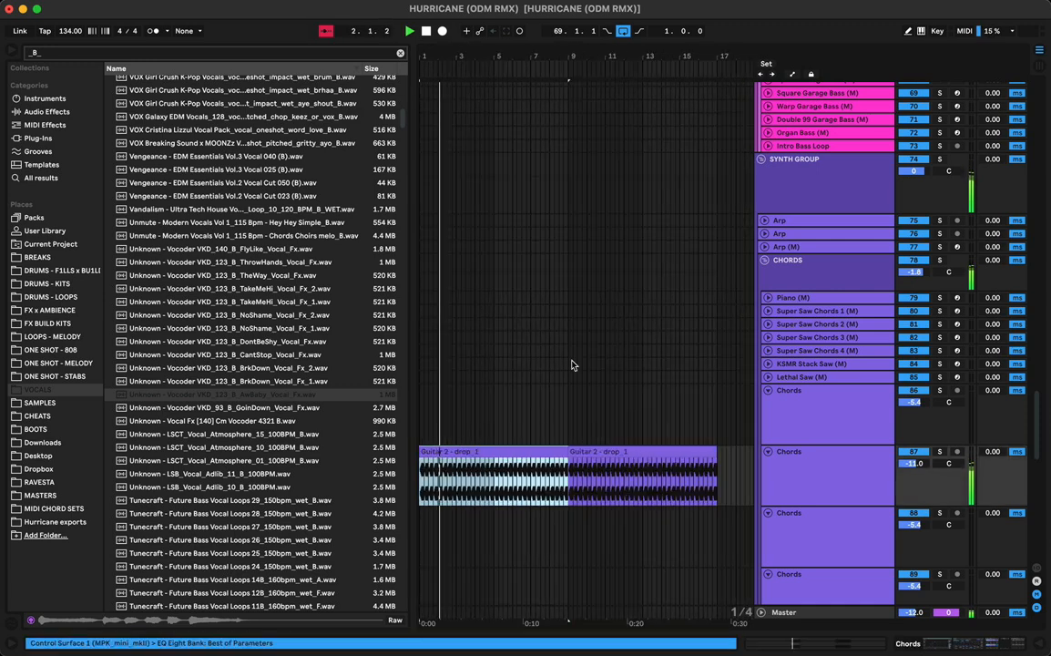
left_click(651, 447, "shift")
left_click(648, 452, "shift")
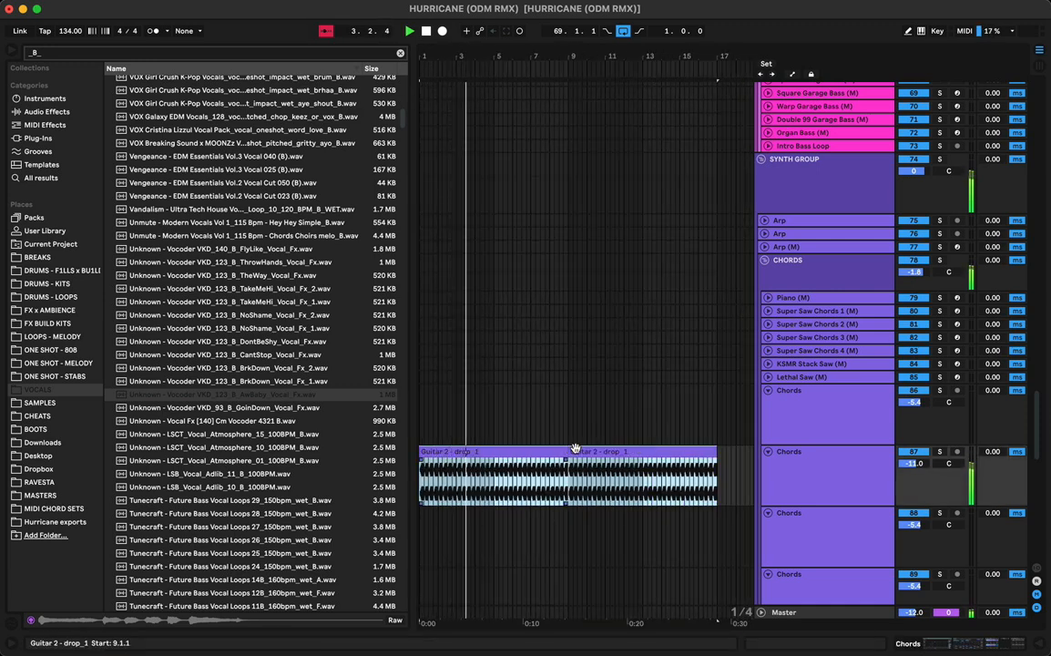
key("shift+Tab")
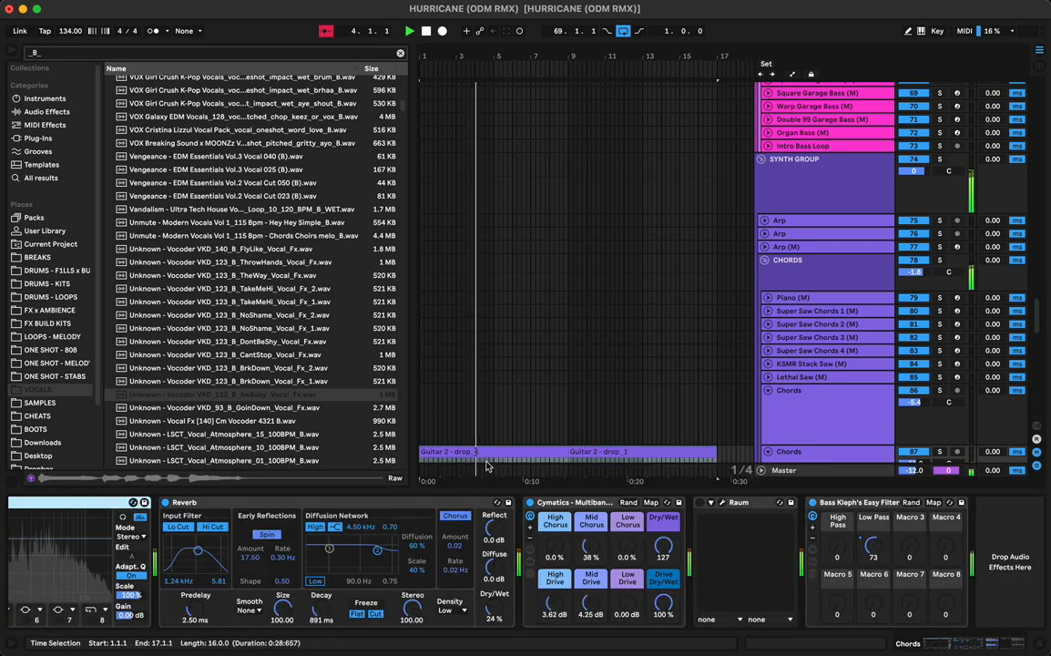
double_click(547, 454)
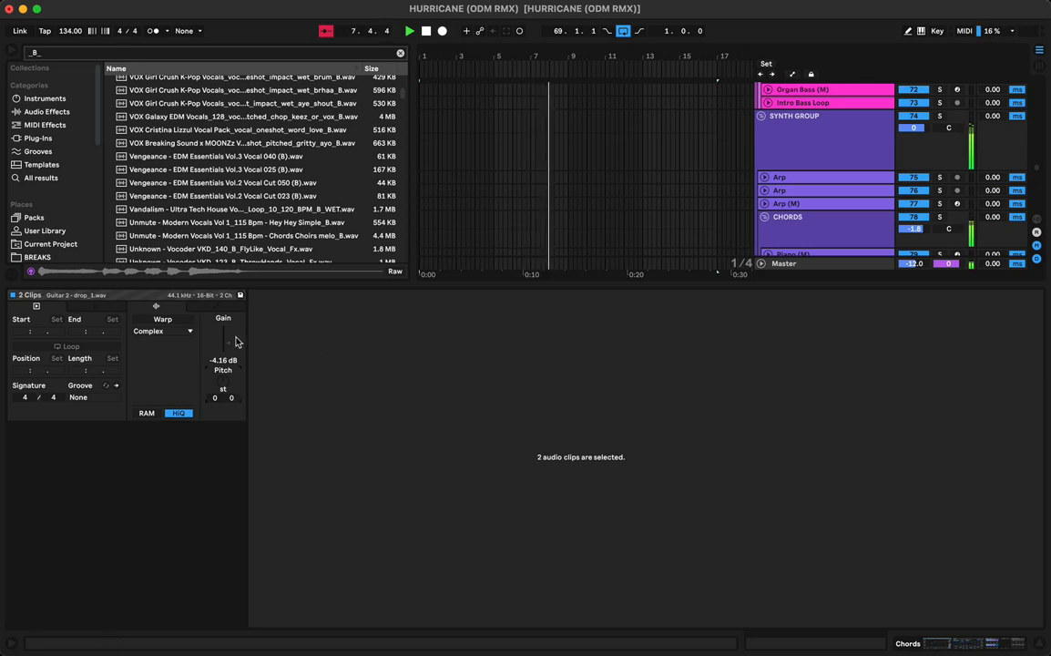
left_click(151, 320)
mouse_move(231, 398)
left_mouse_down()
mouse_move(232, 372)
mouse_move(231, 381)
left_mouse_up()
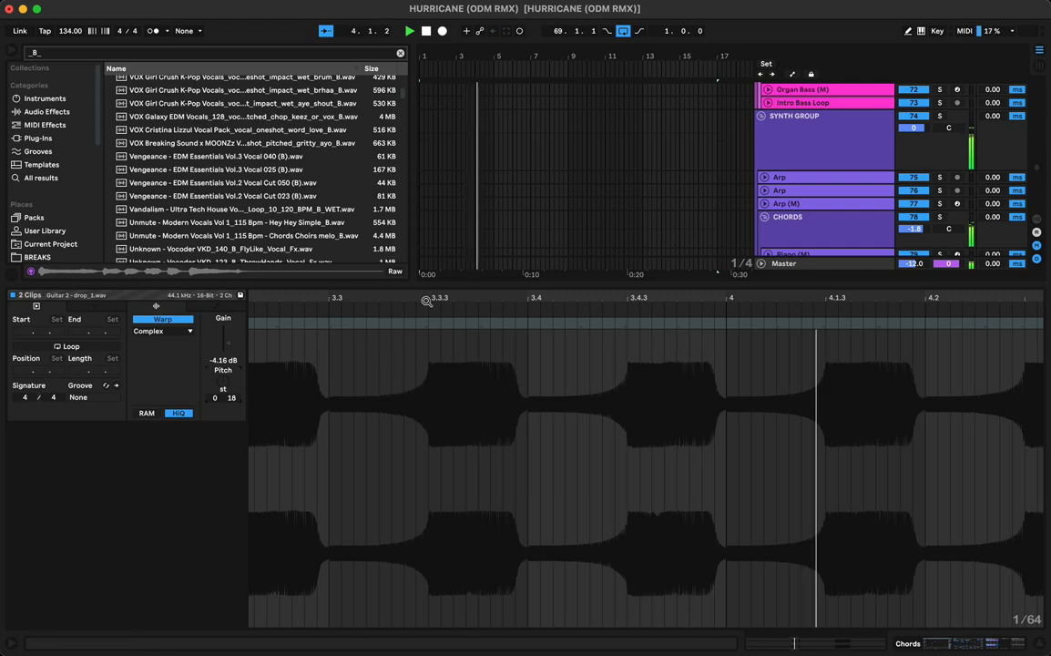
Return to the Pre Drop Vox track and play the first AwBaby piece at bar 8 against the retuned guitar
left_click_drag(580, 281, 575, 358)
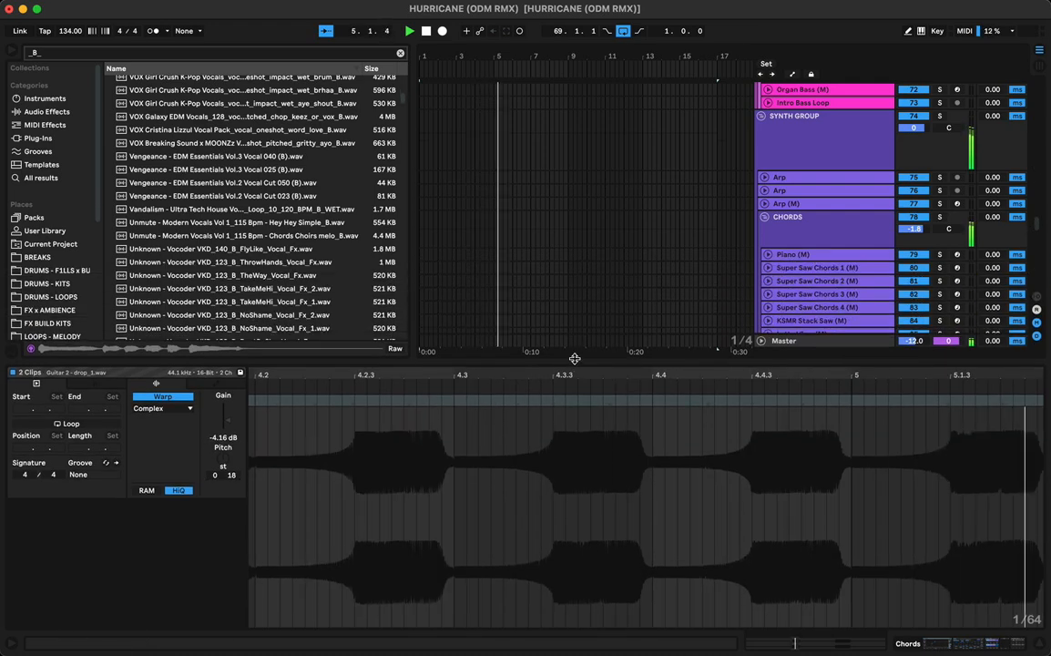
scroll(594, 244, "down", 10)
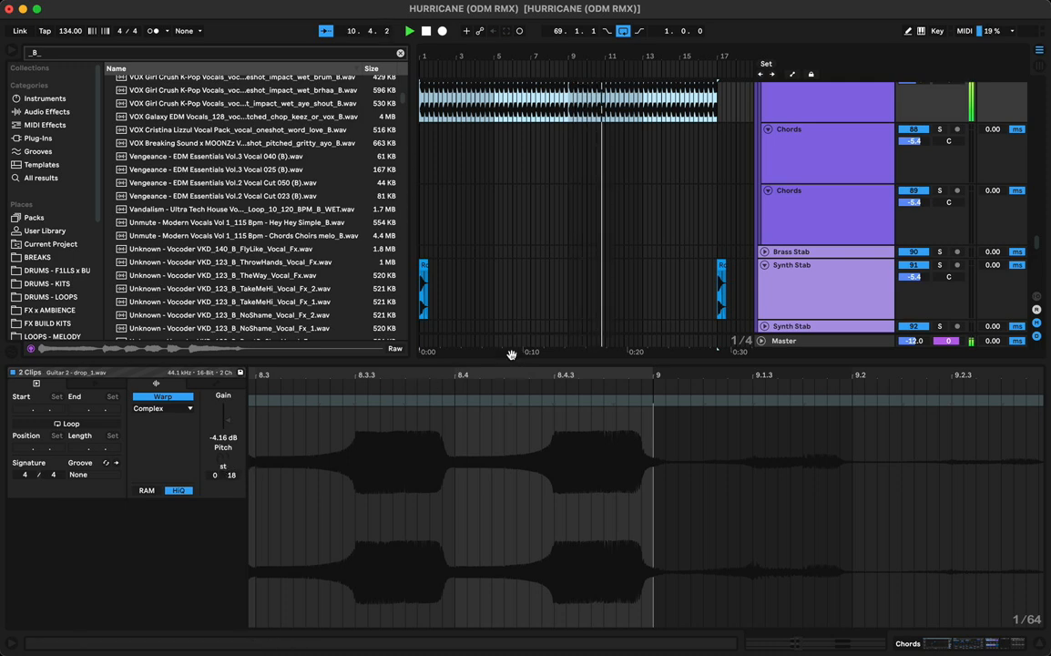
key("super+alt+l")
scroll(591, 448, "down", 10)
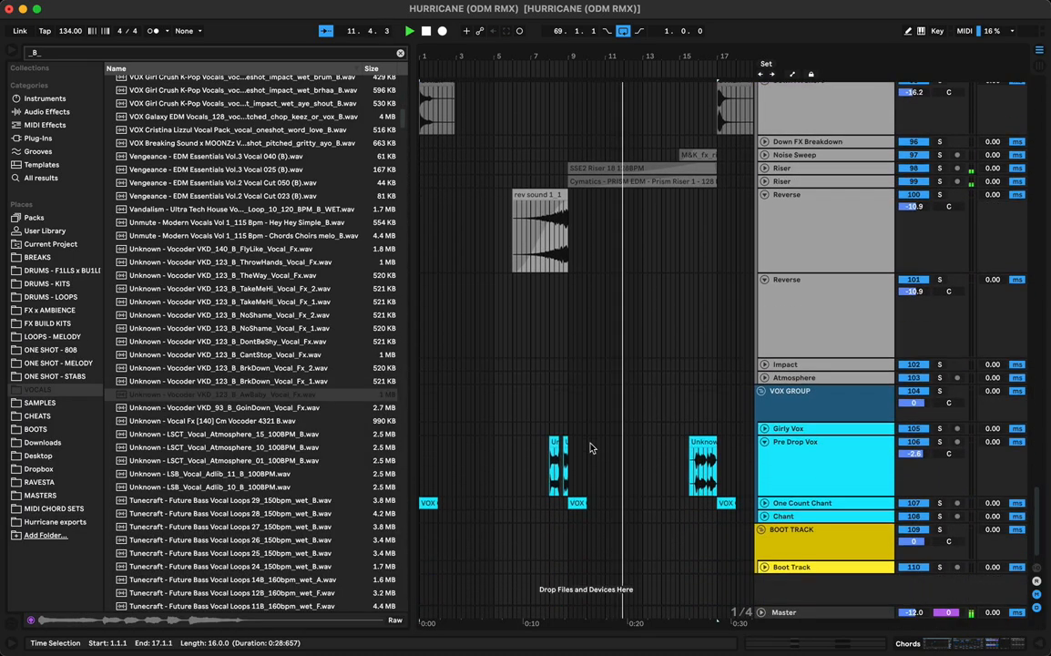
left_click(558, 481)
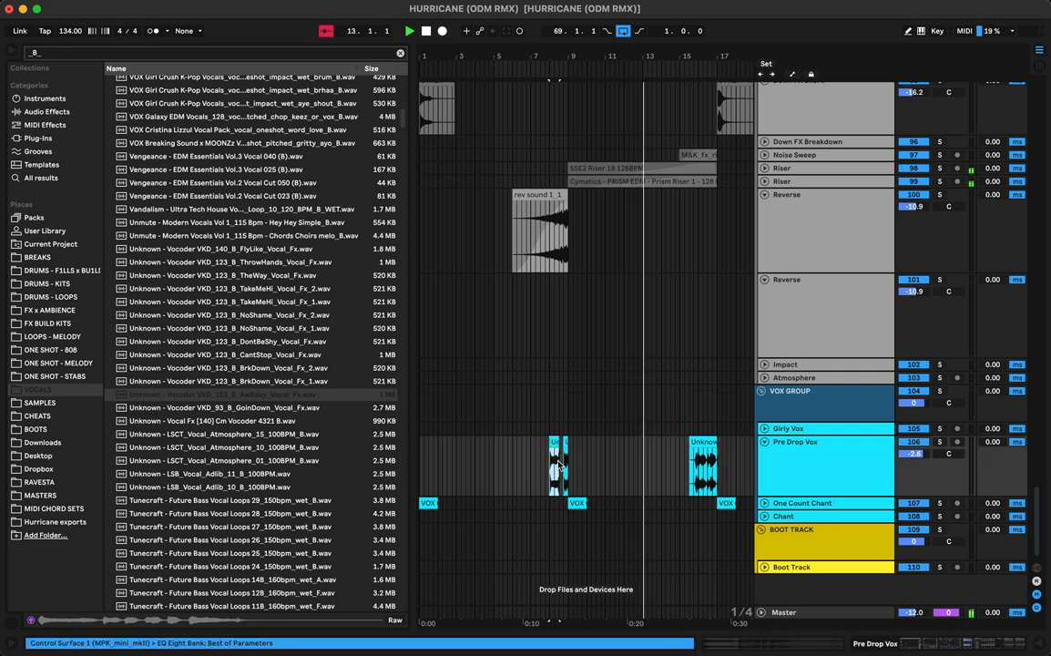
key("space")
key("space")
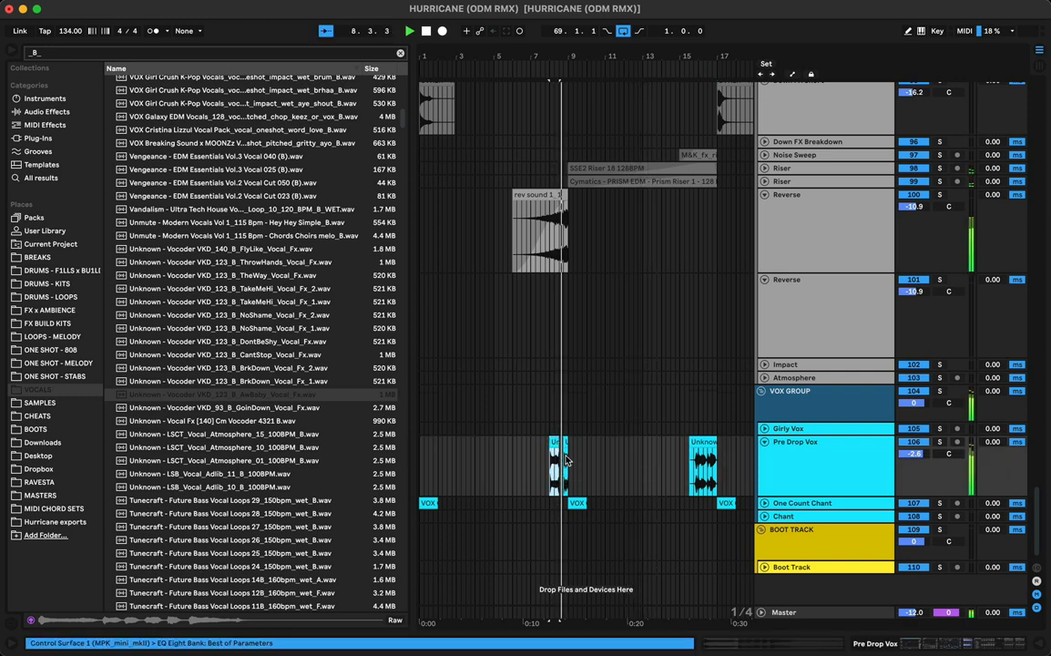
left_click(555, 441)
key("space")
key("space")
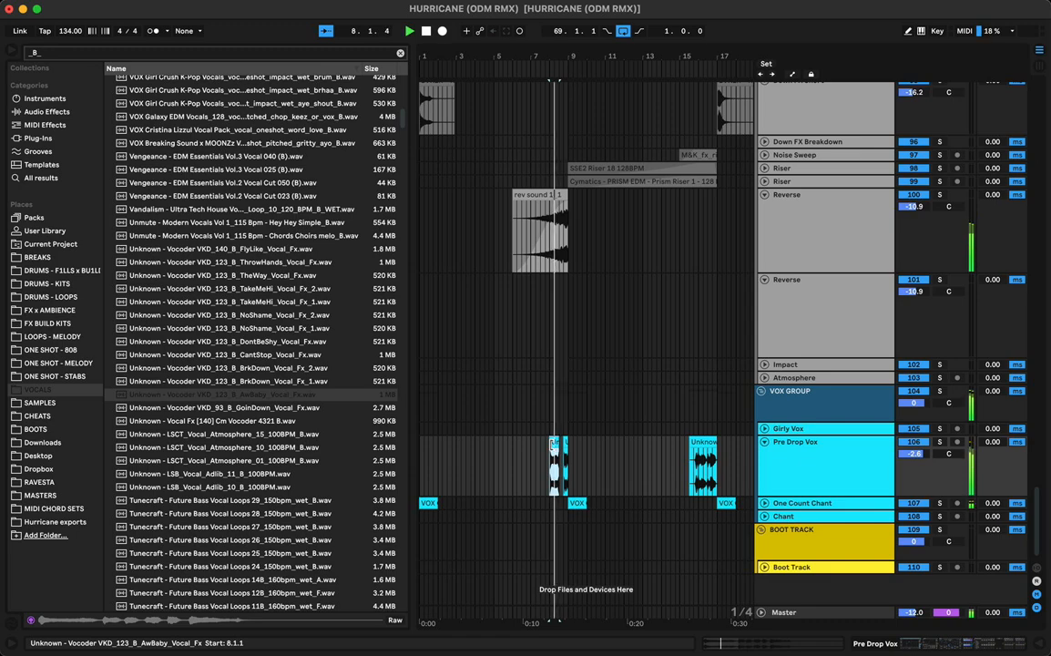
Lower the Pre Drop Vox track volume to -5.2 dB in the mixer during playback
key("Tab")
scroll(548, 524, "right", 15)
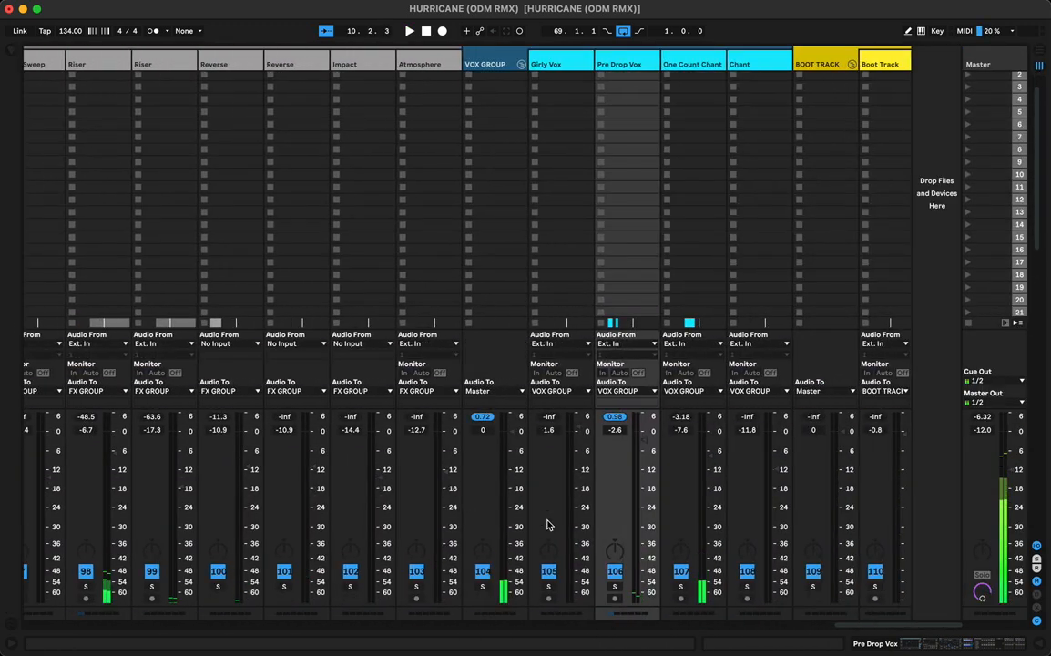
key("space")
left_click_drag(644, 439, 644, 447)
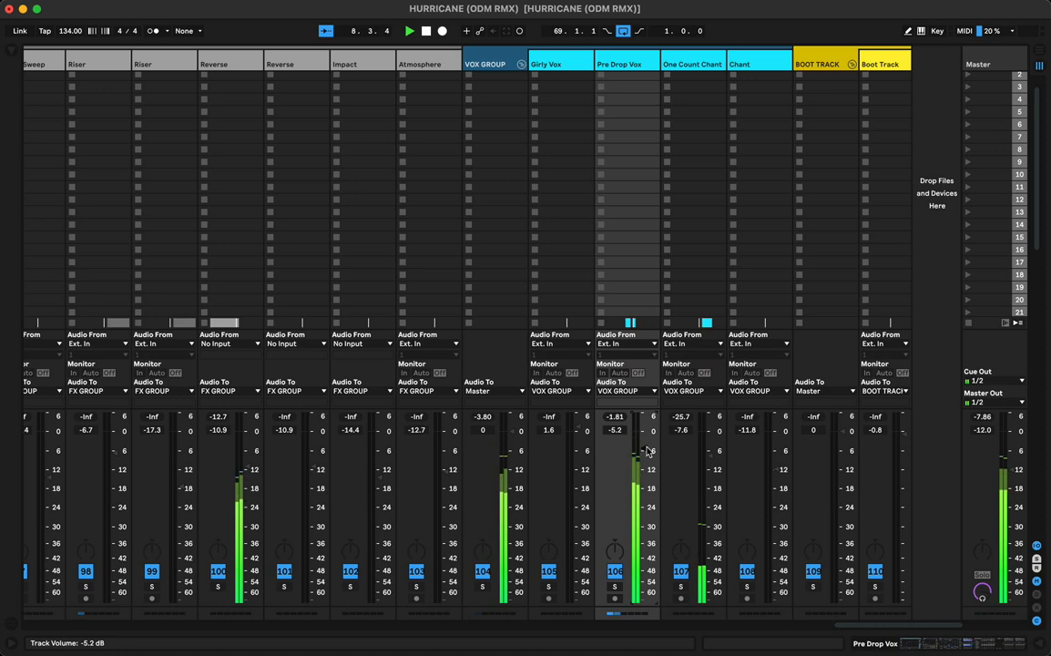
key("Tab")
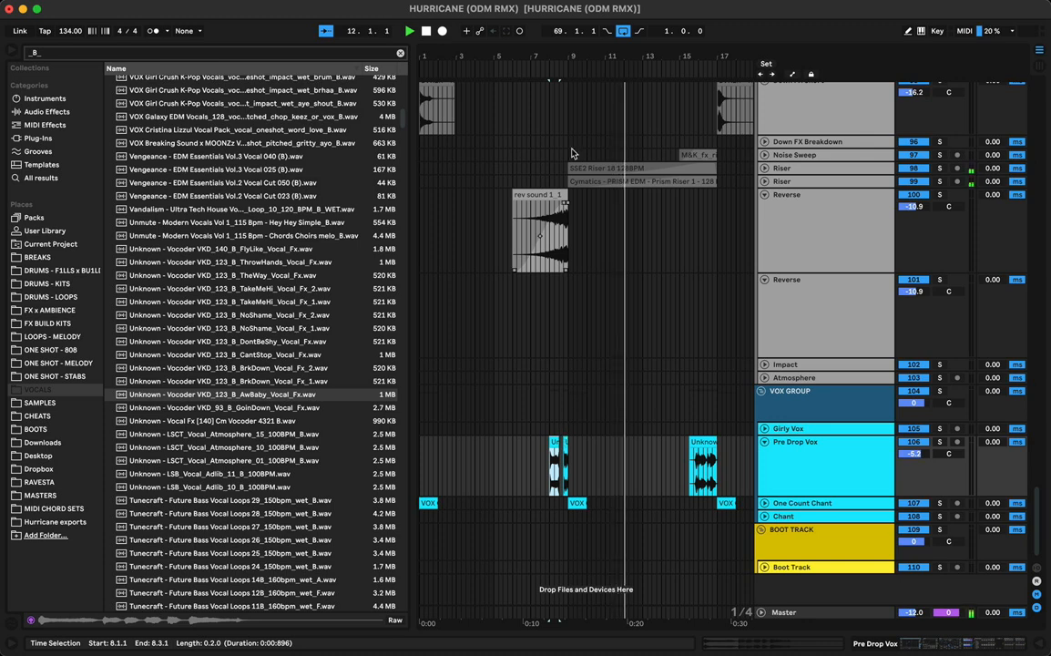
Examine the arrangement during playback, from the pre-drop vocals through the chord, FX, bass and drum tracks
left_click_drag(569, 51, 540, 49)
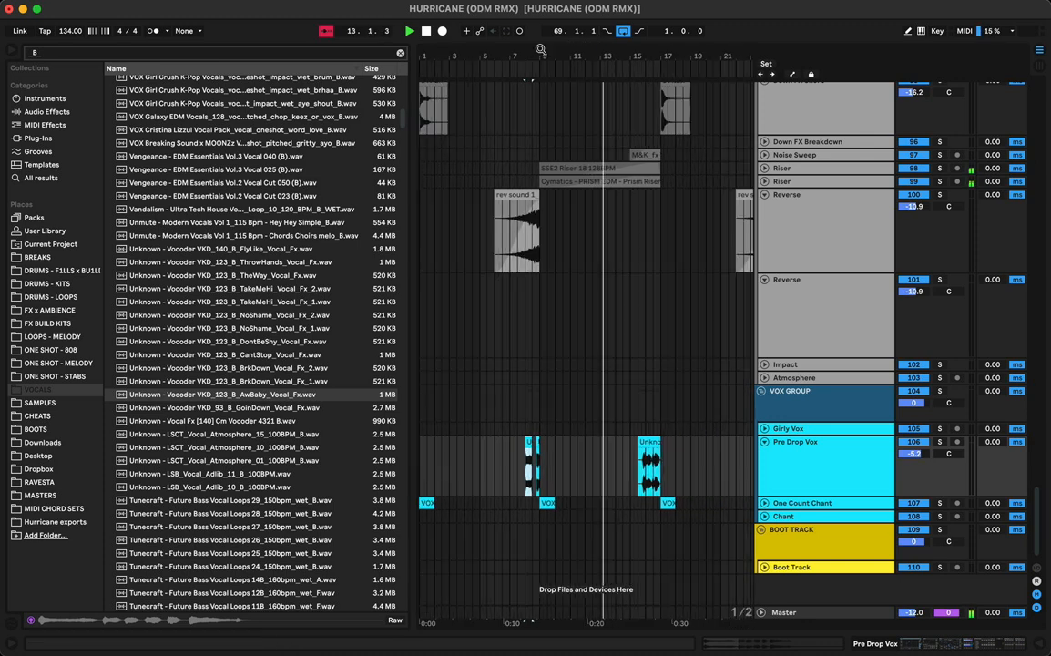
left_click(660, 396)
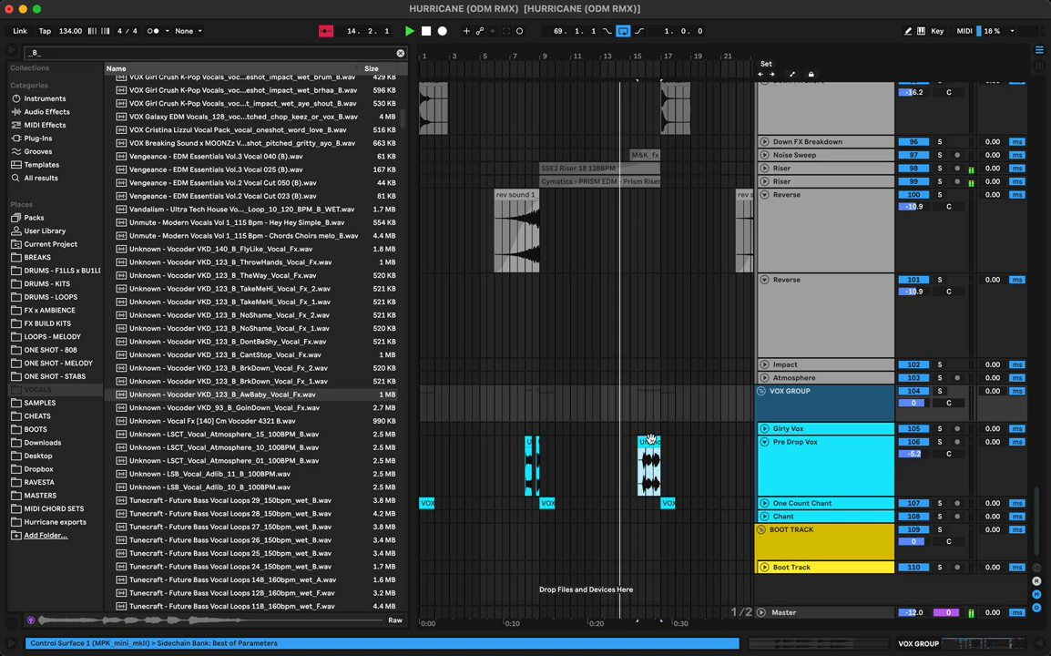
left_click(644, 455)
scroll(667, 383, "up", 5)
scroll(667, 382, "up", 8)
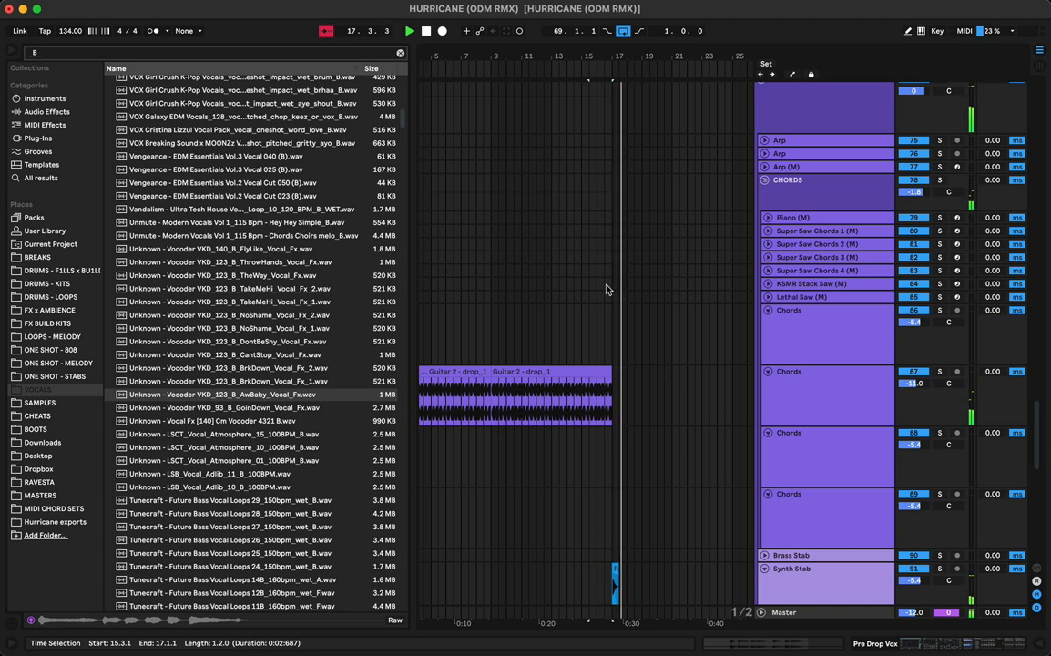
key("minus")
key("minus")
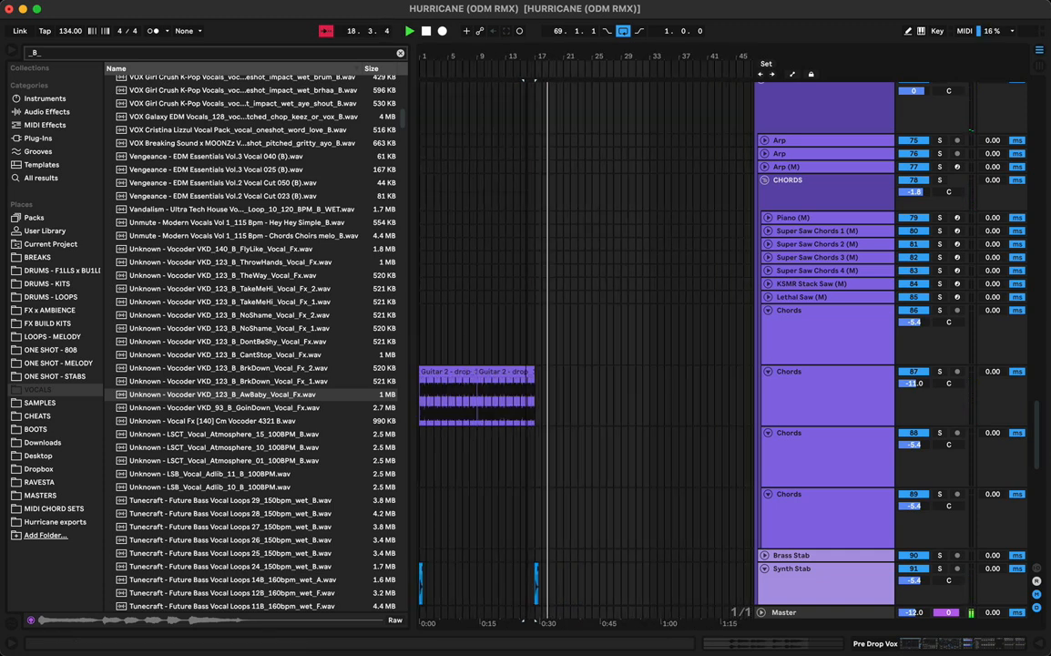
scroll(611, 261, "down", 10)
scroll(610, 260, "up", 5)
scroll(610, 259, "down", 1)
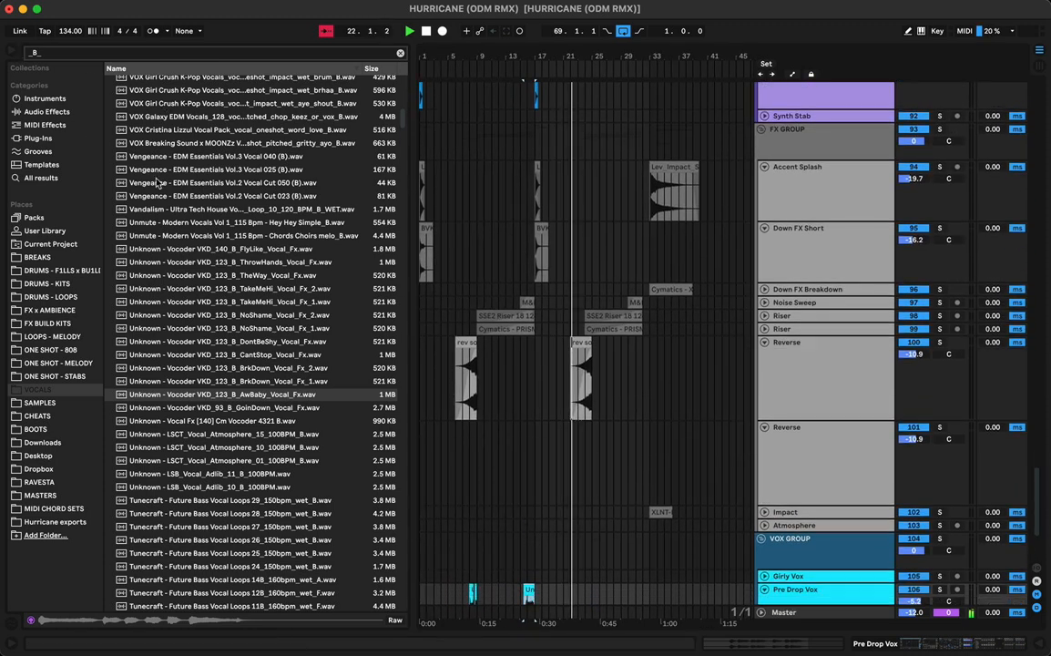
scroll(542, 338, "down", 5)
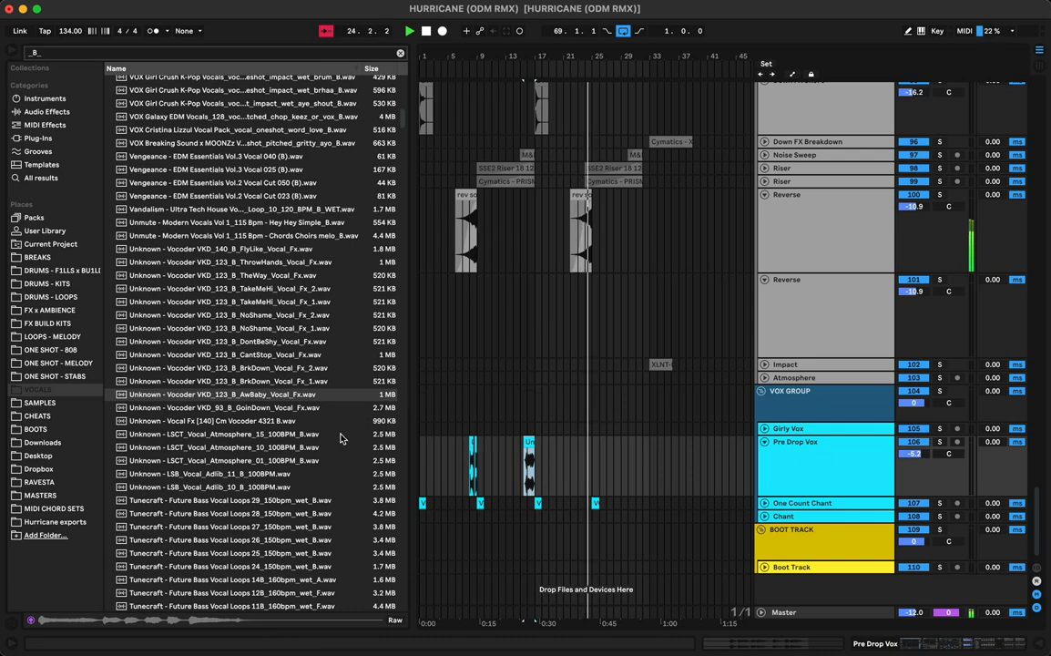
scroll(661, 312, "up", 20)
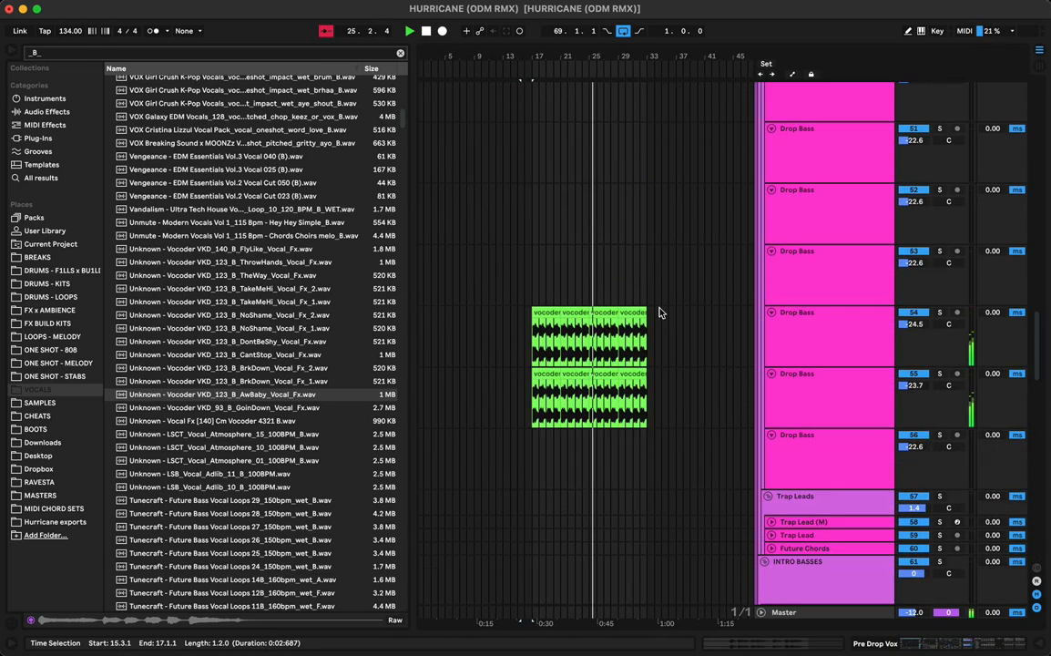
scroll(660, 312, "up", 15)
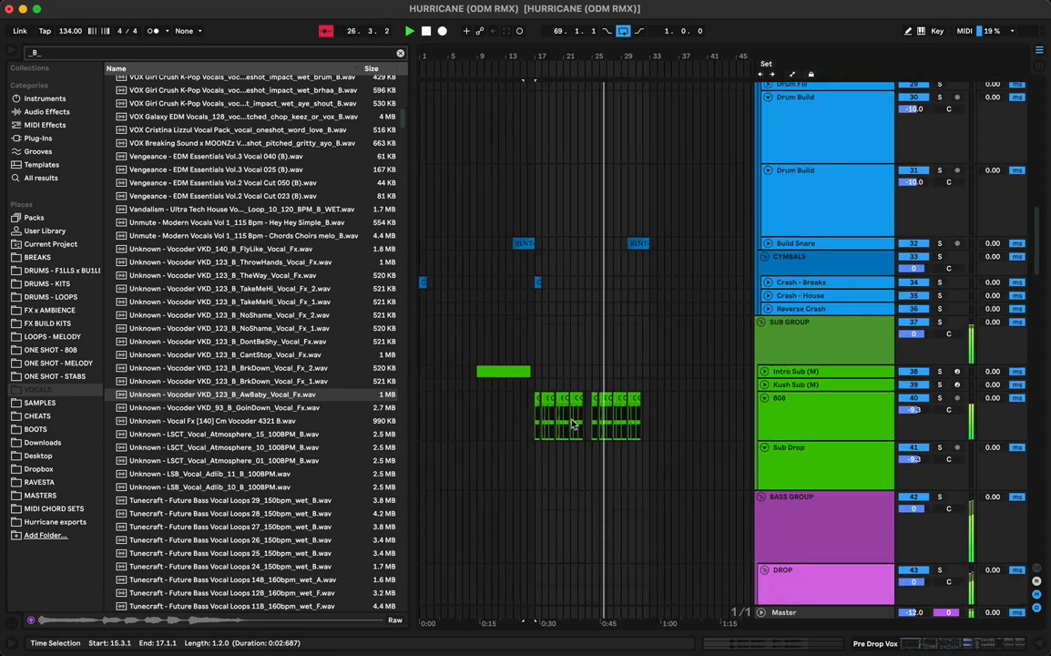
Play the drop from 17.1.1 and select 24.1.1 to 25.1.1 across the vocoder high and low clips
left_click(535, 418)
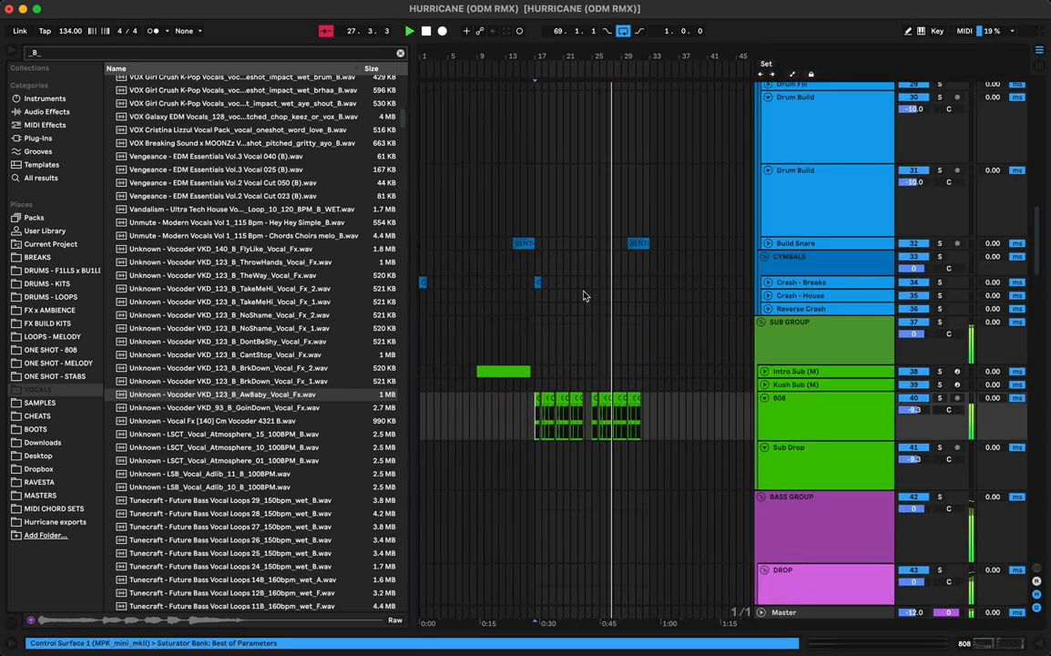
scroll(597, 363, "up", 5)
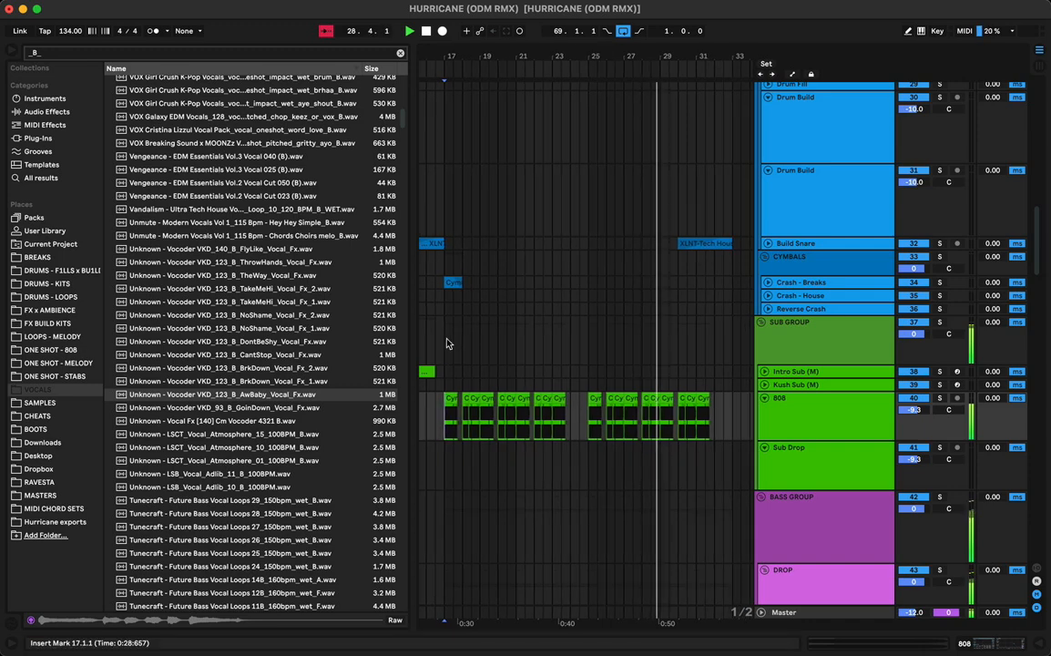
scroll(594, 364, "down", 15)
scroll(593, 364, "up", 3)
left_click_drag(578, 305, 592, 383)
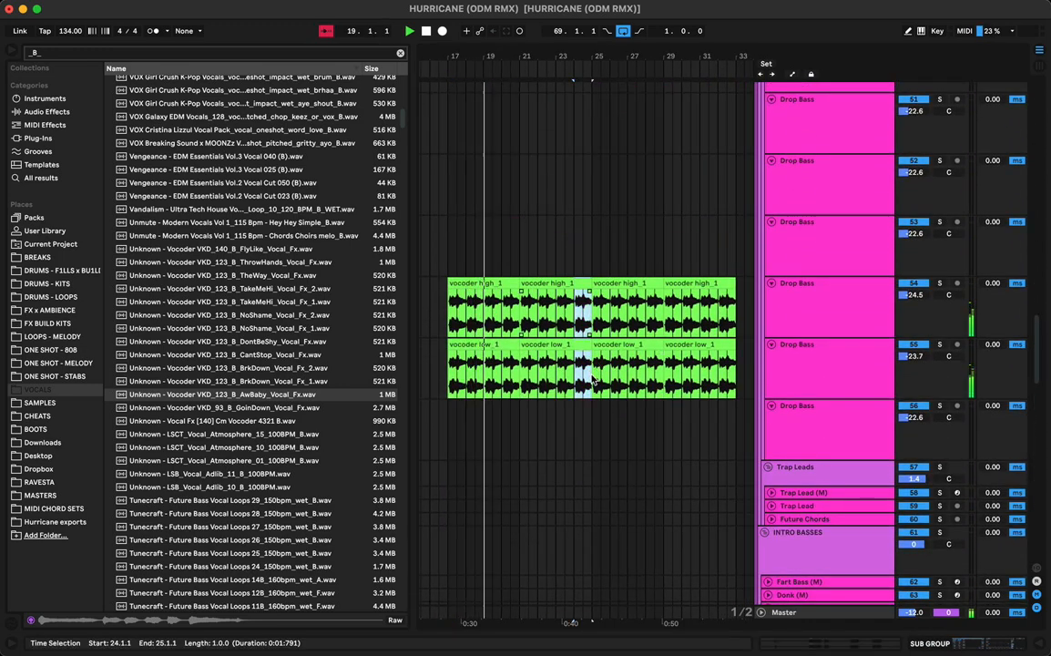
Create a one-bar MIDI clip on Intro Sub (M) from 24.1.1 to 25.1.1 with a short B-1 note at its start
scroll(610, 328, "up", 10)
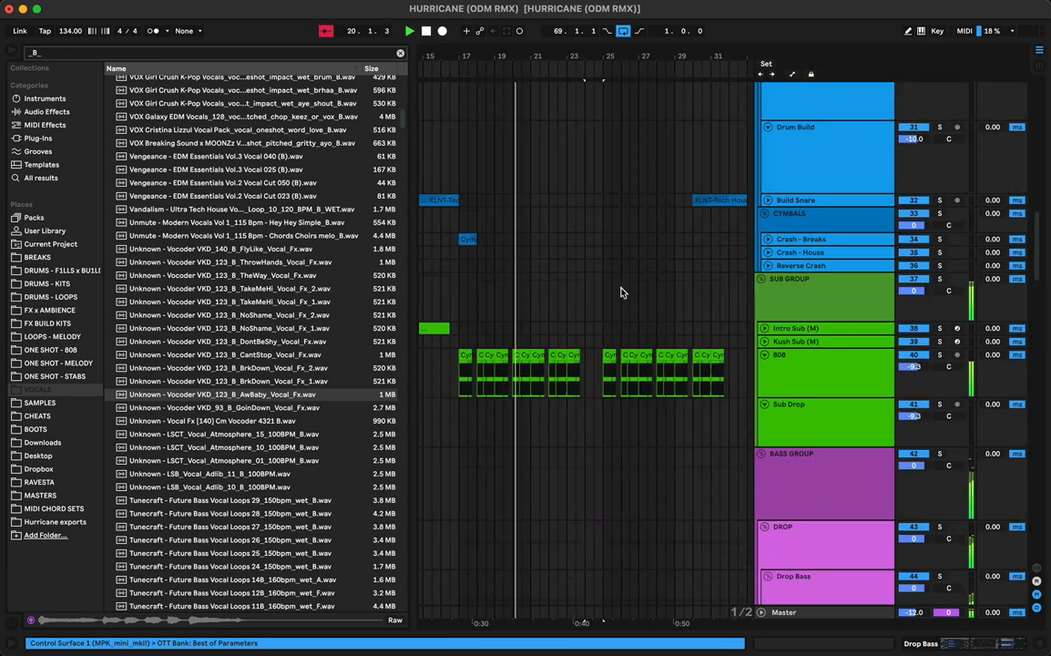
scroll(622, 292, "up", 1)
left_click_drag(581, 339, 606, 344)
double_click(605, 339)
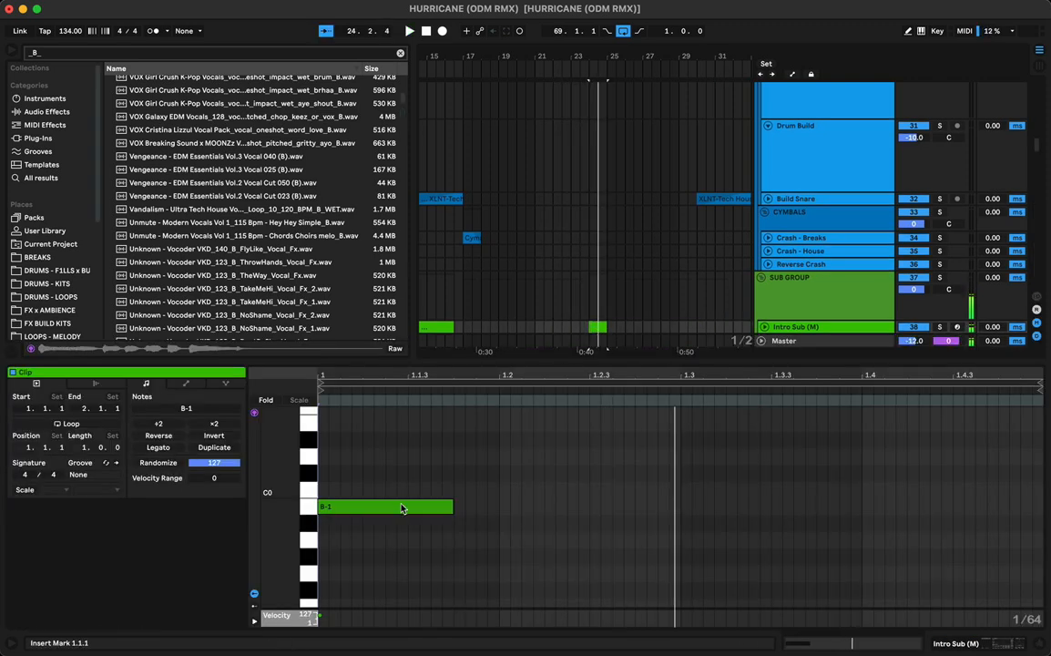
Raise the sub note to E0, extend it to 1.3.1 and play the clip
left_click(408, 507)
key("Up")
key("Up")
key("Up")
key("Up")
key("Up")
key("Up")
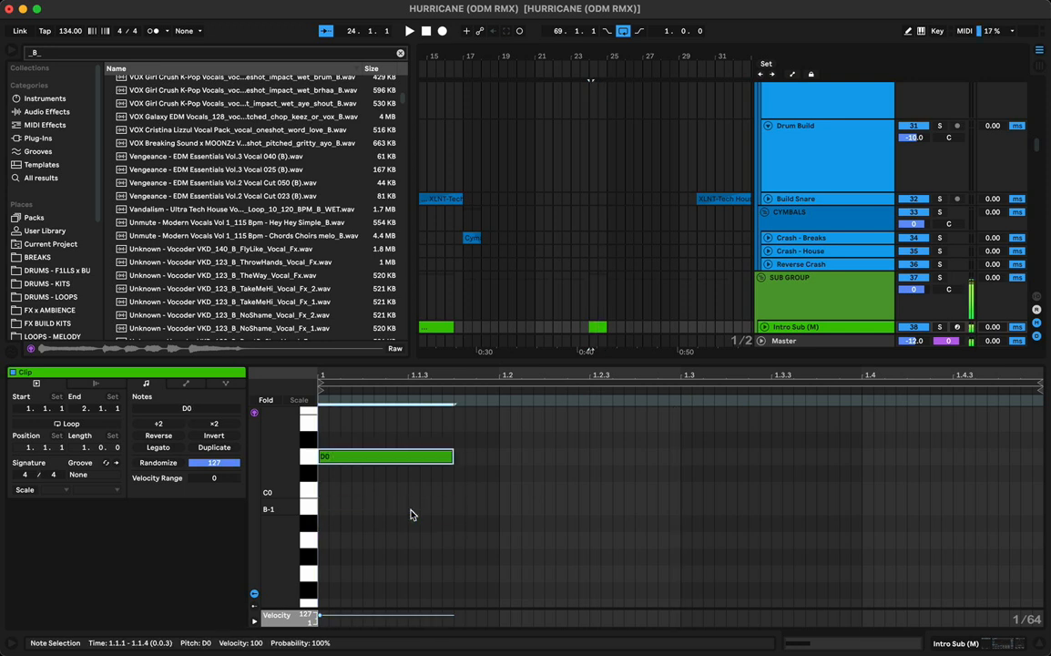
key("Down")
key("space")
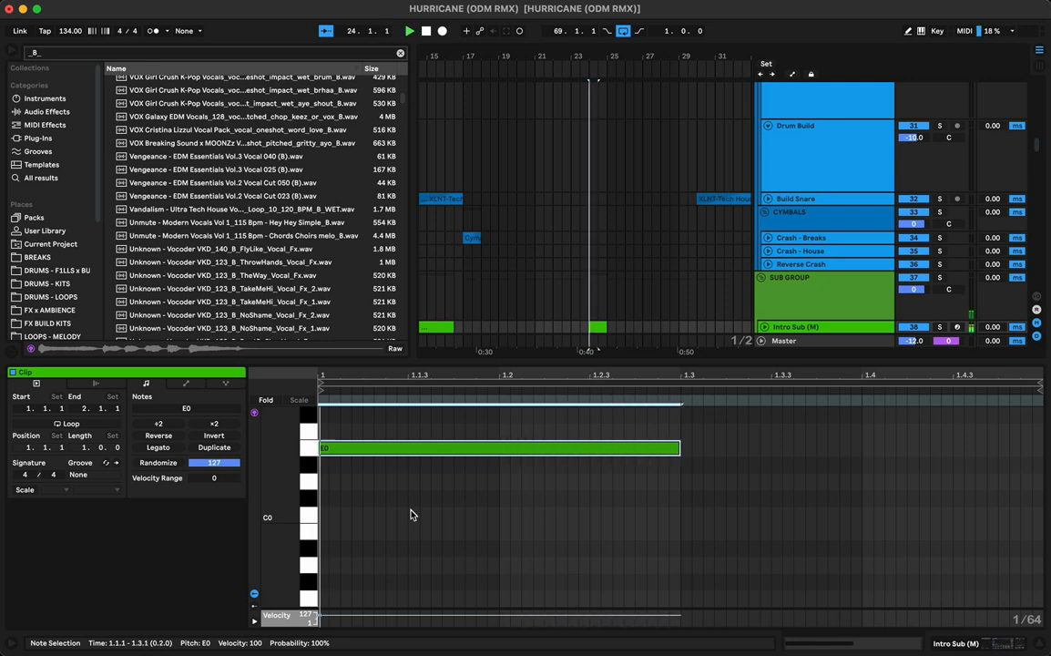
Duplicate the E0 sub note into an F#0 note at 1.3.1 and an A0 note from 1.4.1 to the clip's end
key("super+d")
key("Up")
key("Up")
key("Up")
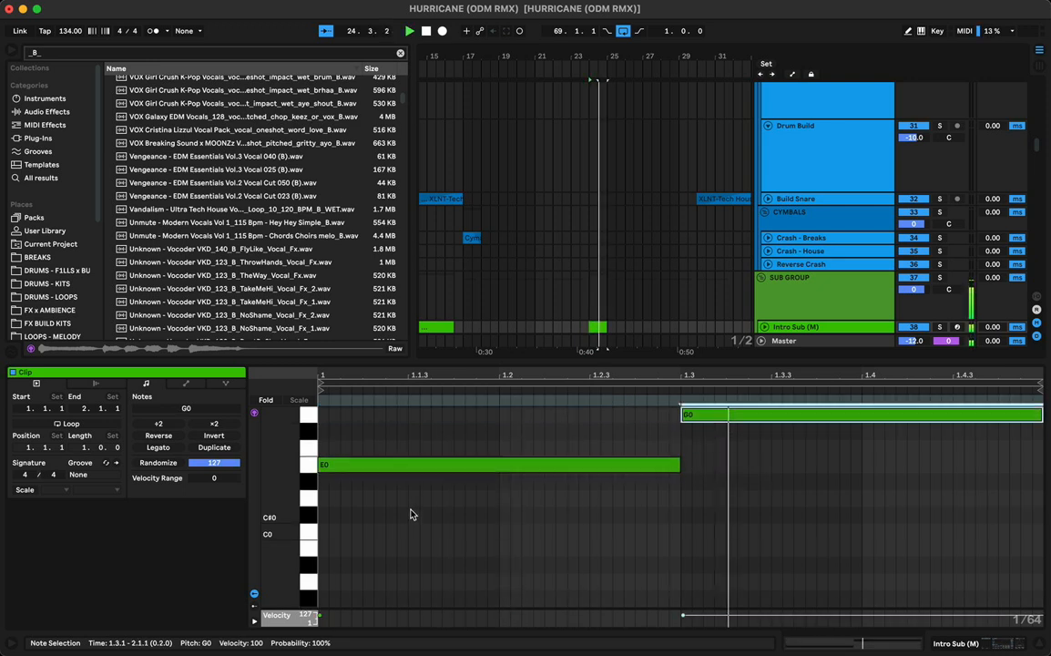
key("Down")
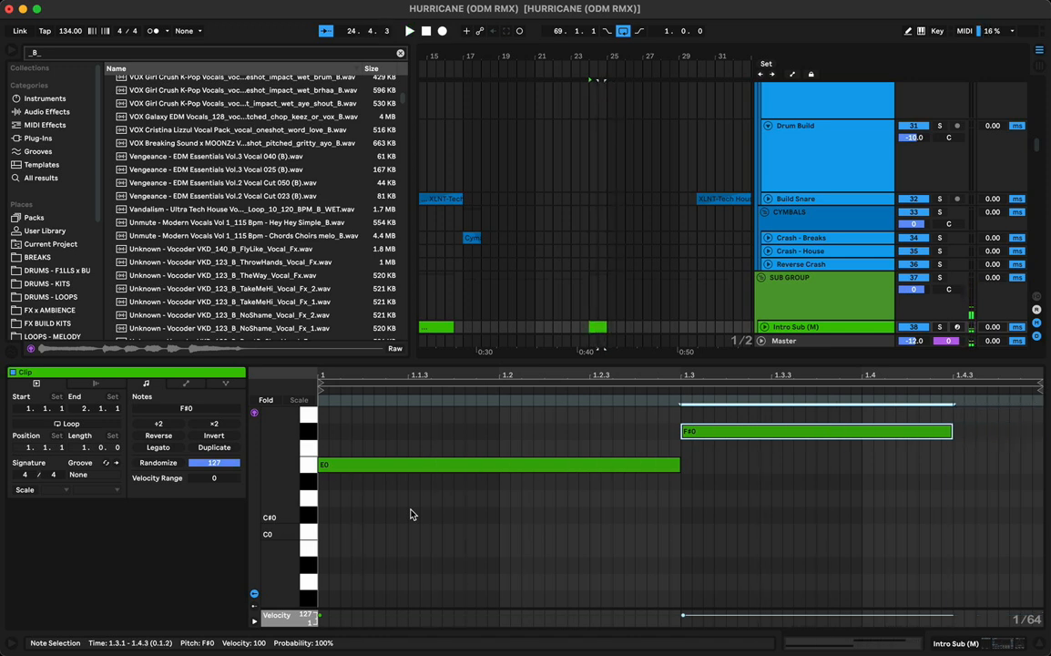
key("alt+Right")
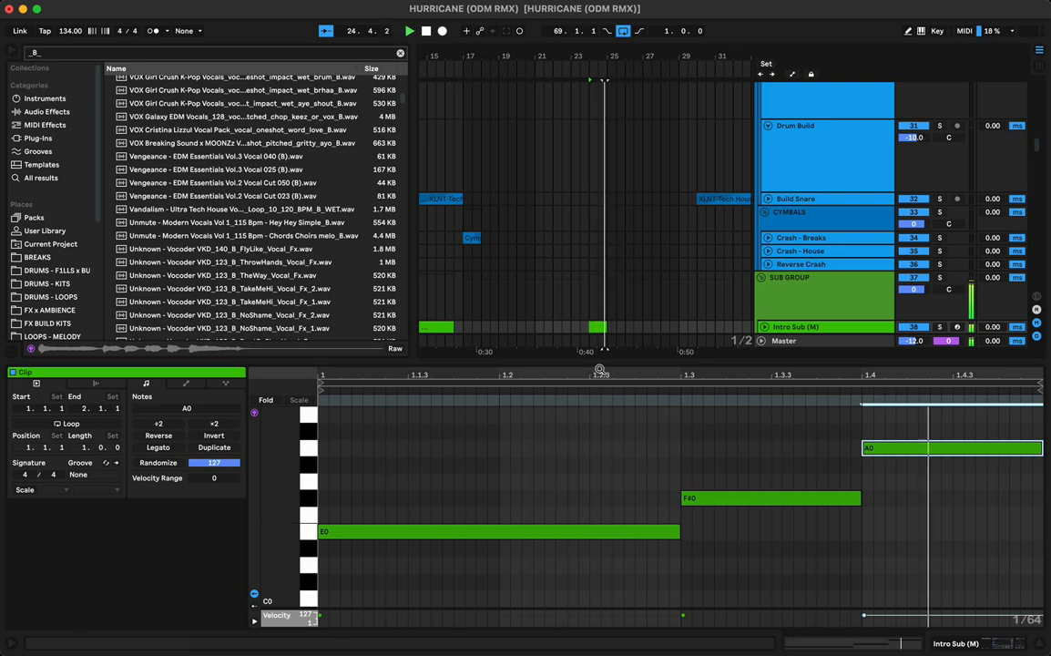
Copy the bar 24 Intro Sub clip onto the KSMR Stack Saw and Lethal Saw tracks at 24.1.1
key("alt+super+l")
key("space")
key("space")
left_click(596, 327)
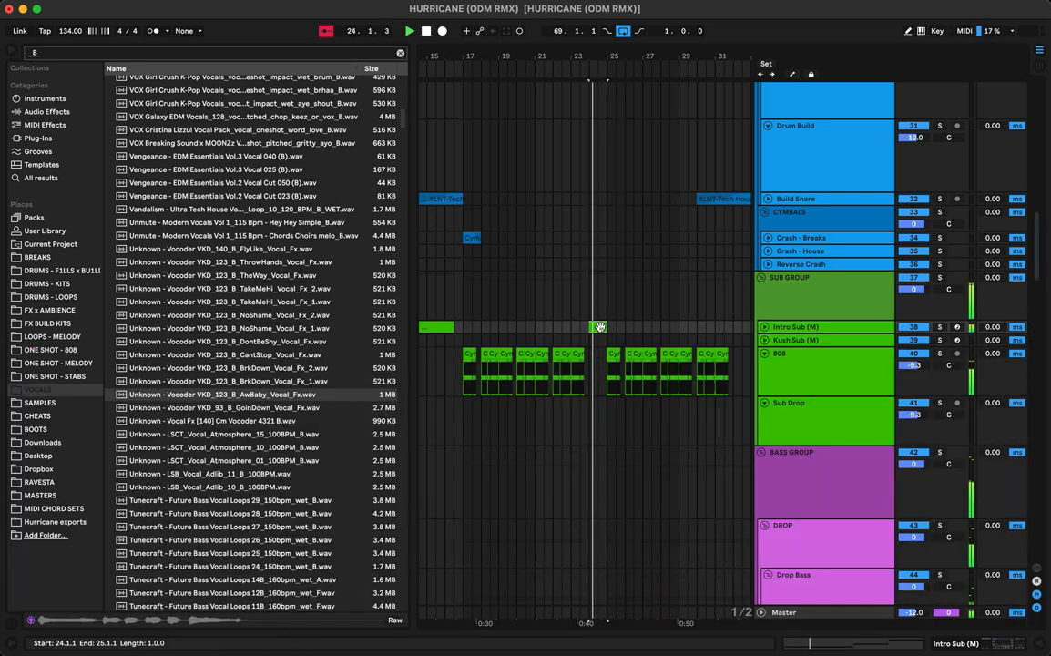
scroll(607, 344, "down", 1)
scroll(605, 344, "down", 15)
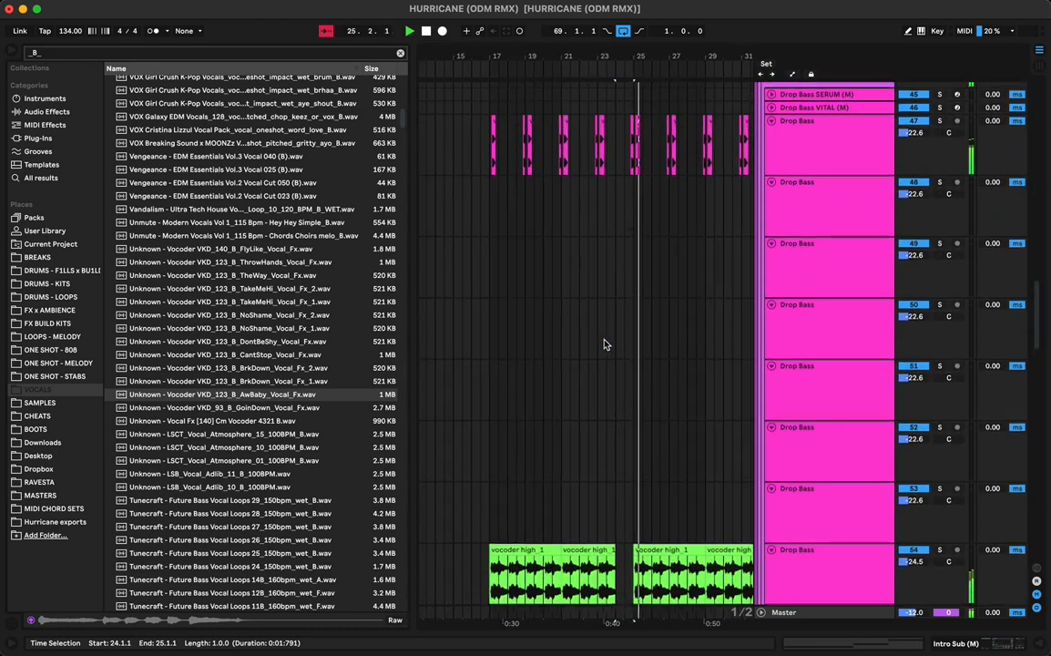
scroll(605, 344, "down", 15)
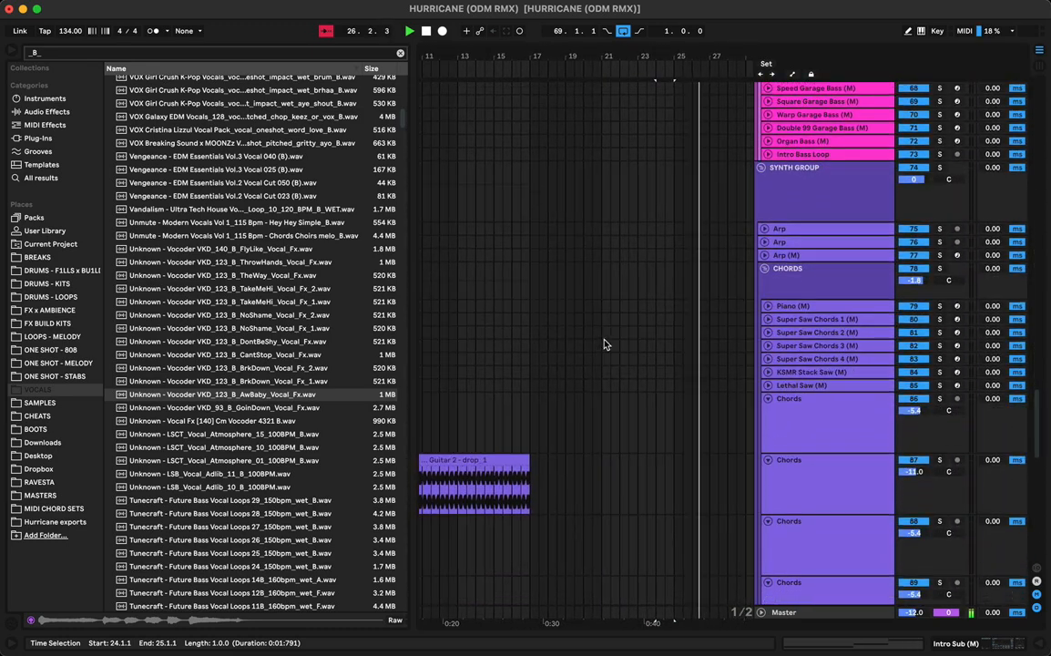
scroll(605, 344, "up", 10)
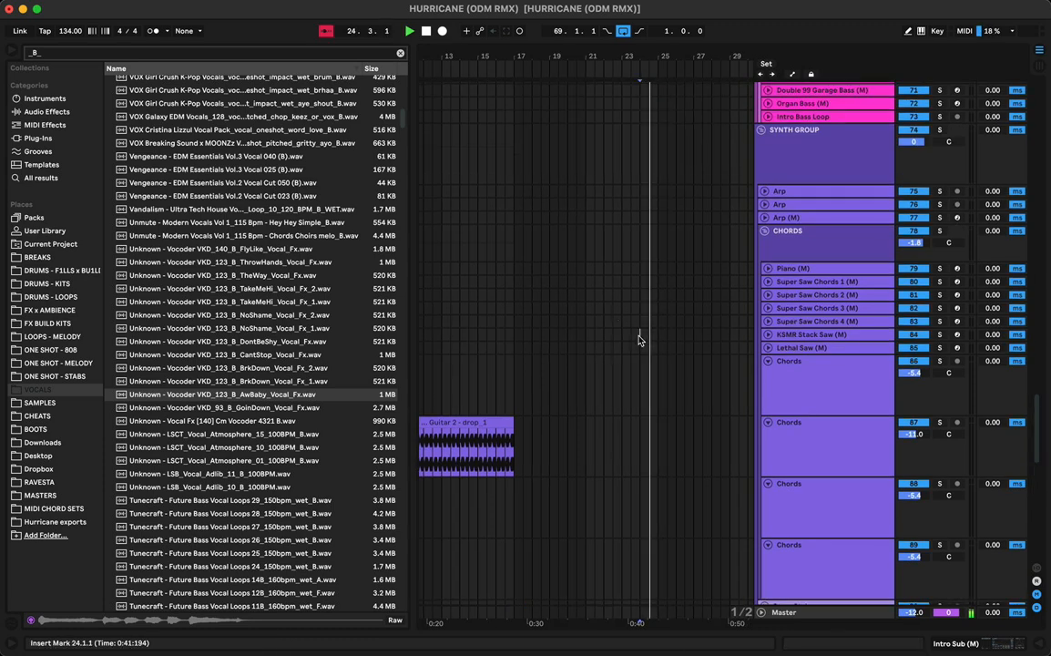
left_click(640, 335)
key("F9")
key("space")
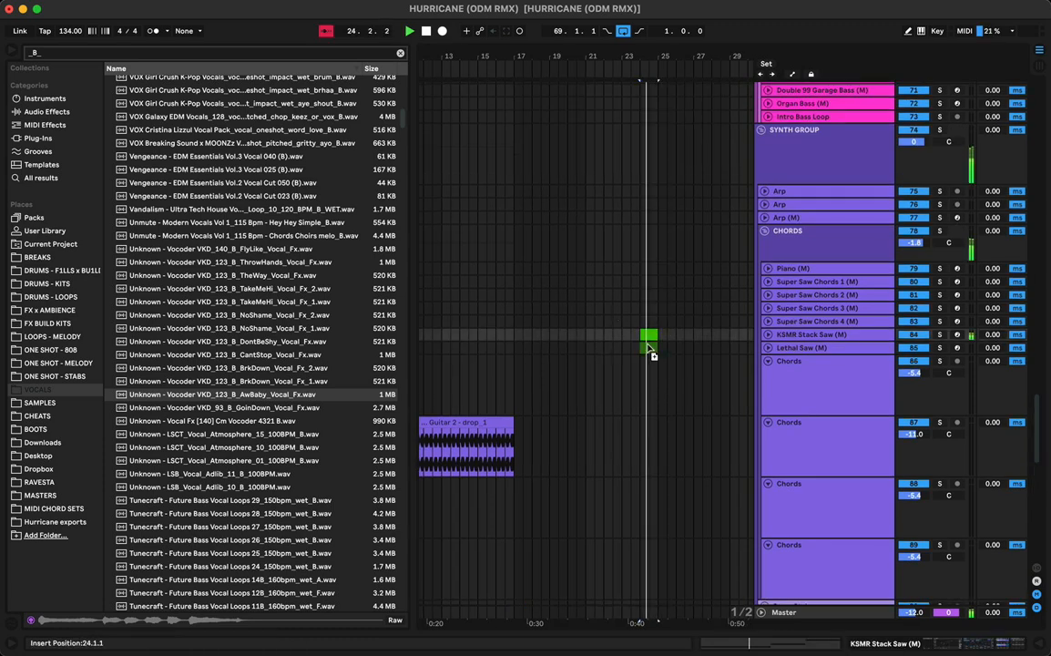
key("Down")
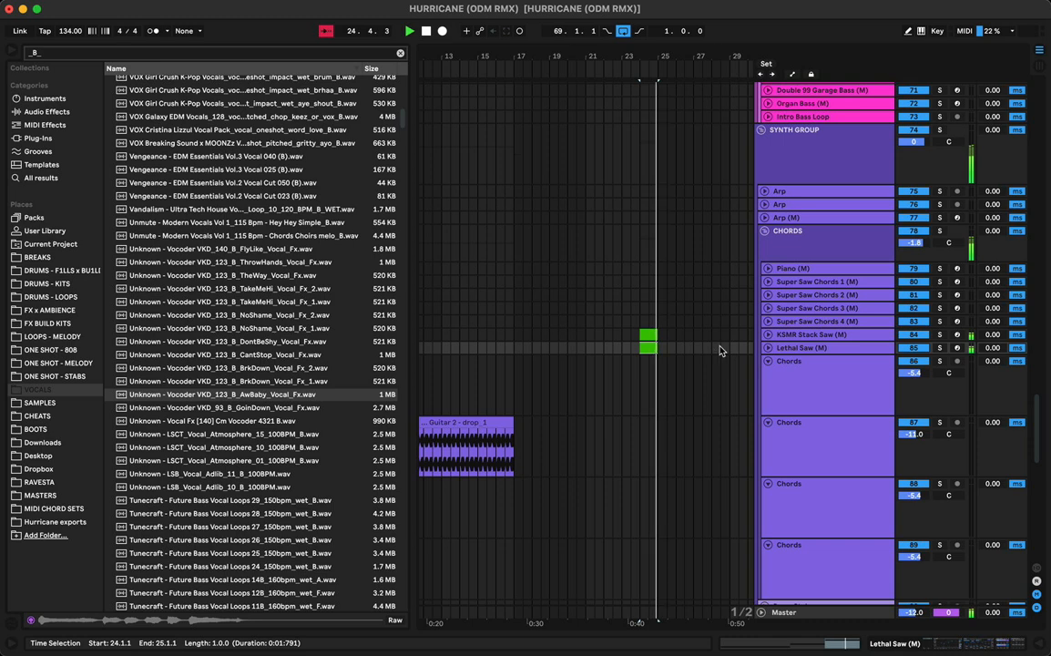
Play bar 24 while checking the KSMR Stack Saw and Lethal Saw devices, and nudge EQ Eight band 3 upward on Lethal Saw
left_click(646, 332)
key("shift+Tab")
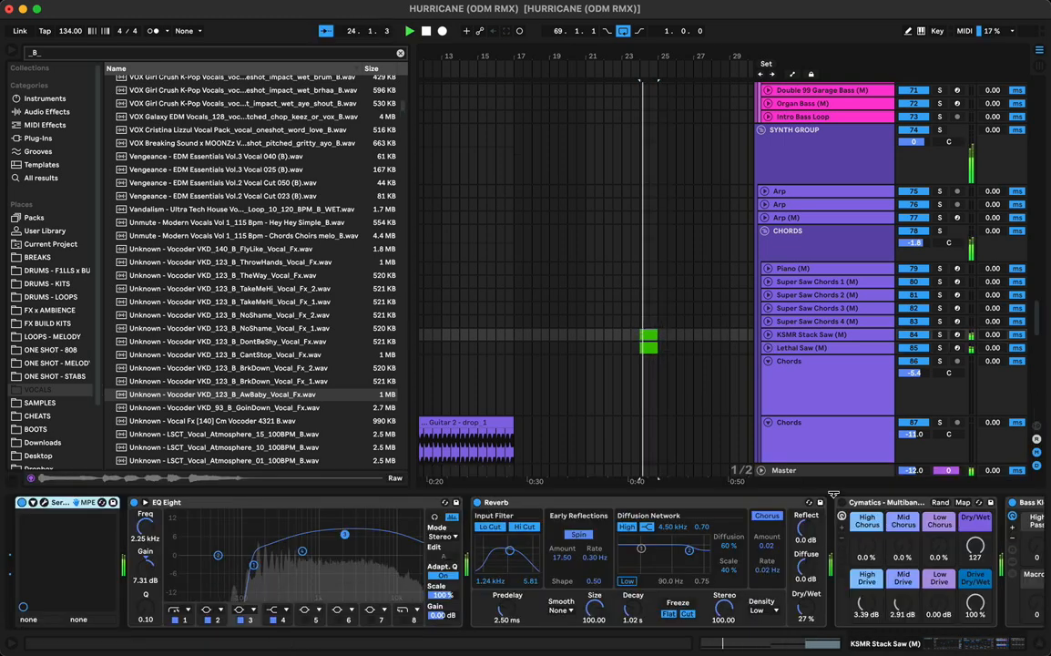
left_click(646, 347)
key("space")
key("space")
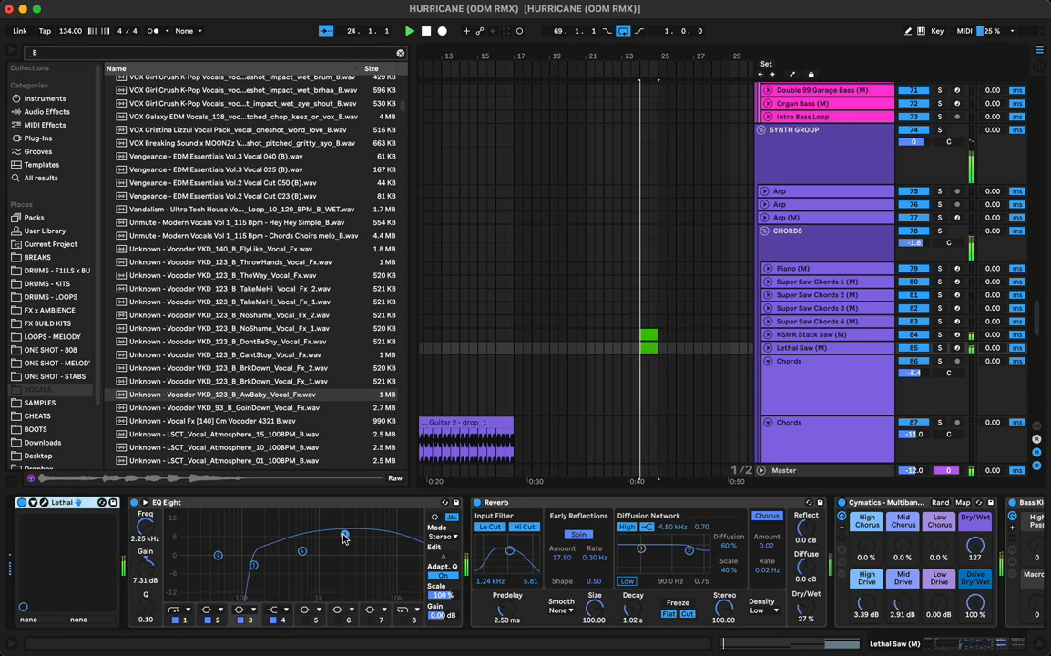
left_click_drag(344, 538, 344, 530)
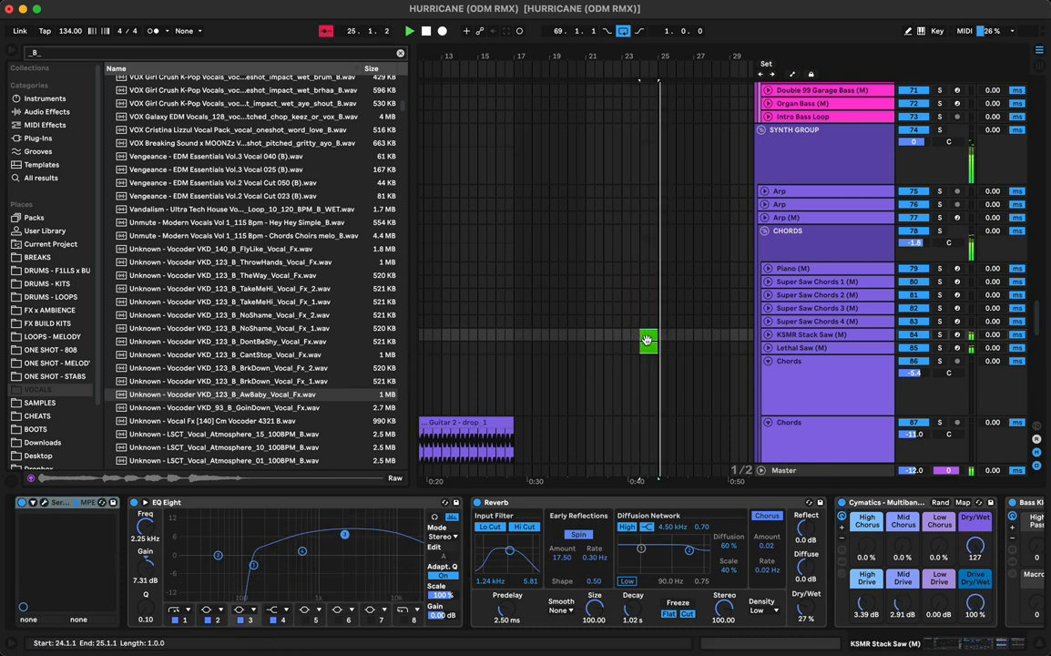
Open both saw clips for combined note editing, loop bar 24, and transpose all notes up to E2, F#2 and A2
double_click(647, 339)
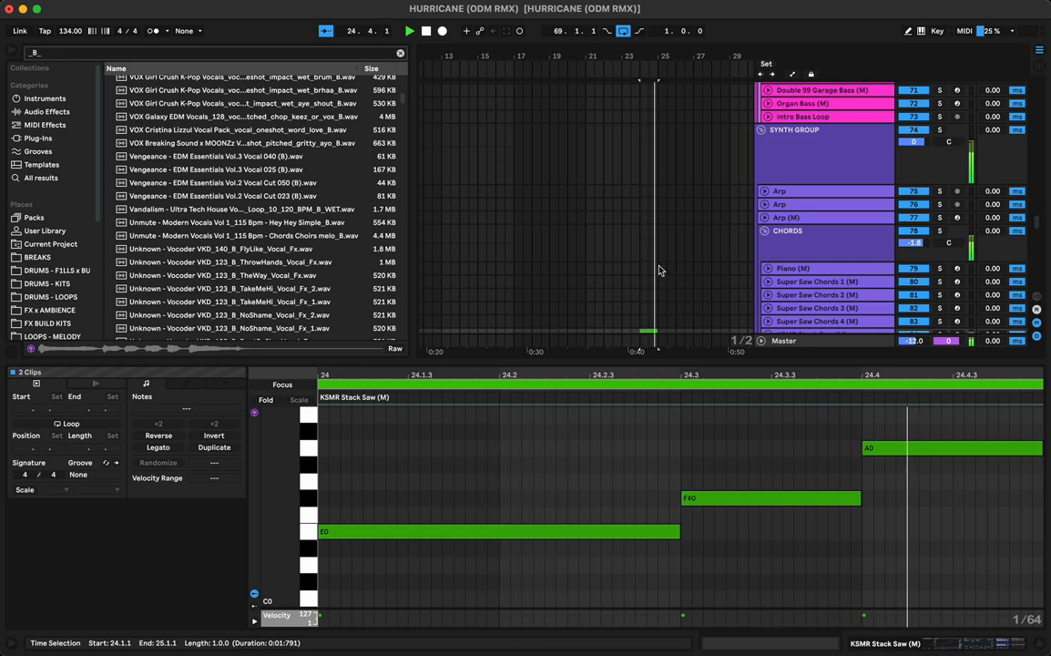
scroll(659, 271, "down", 3)
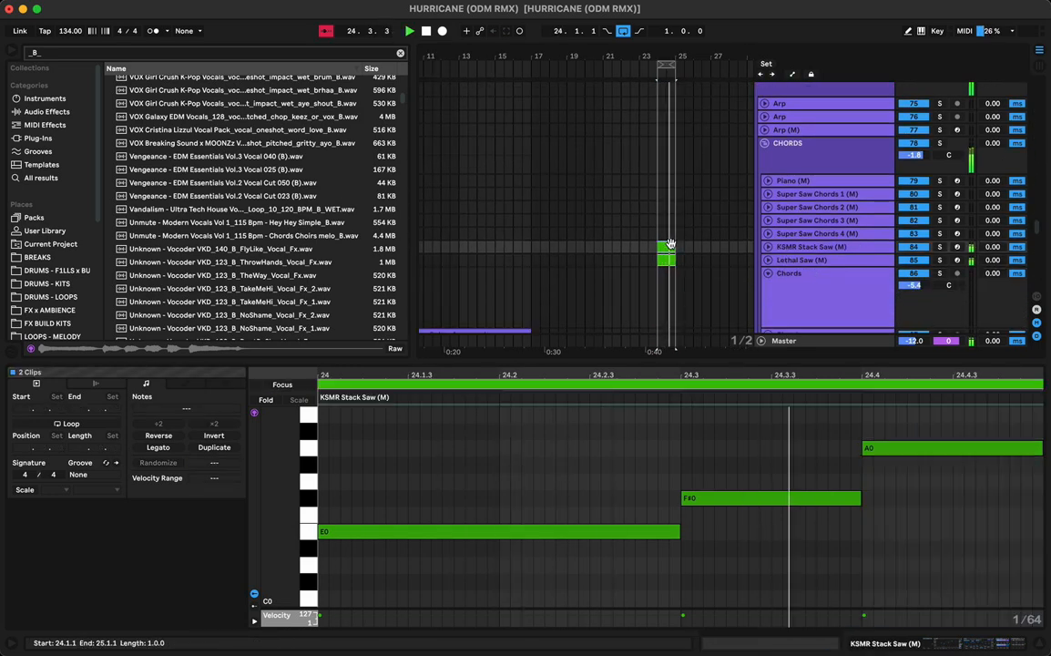
key("super+a")
key("shift+Up")
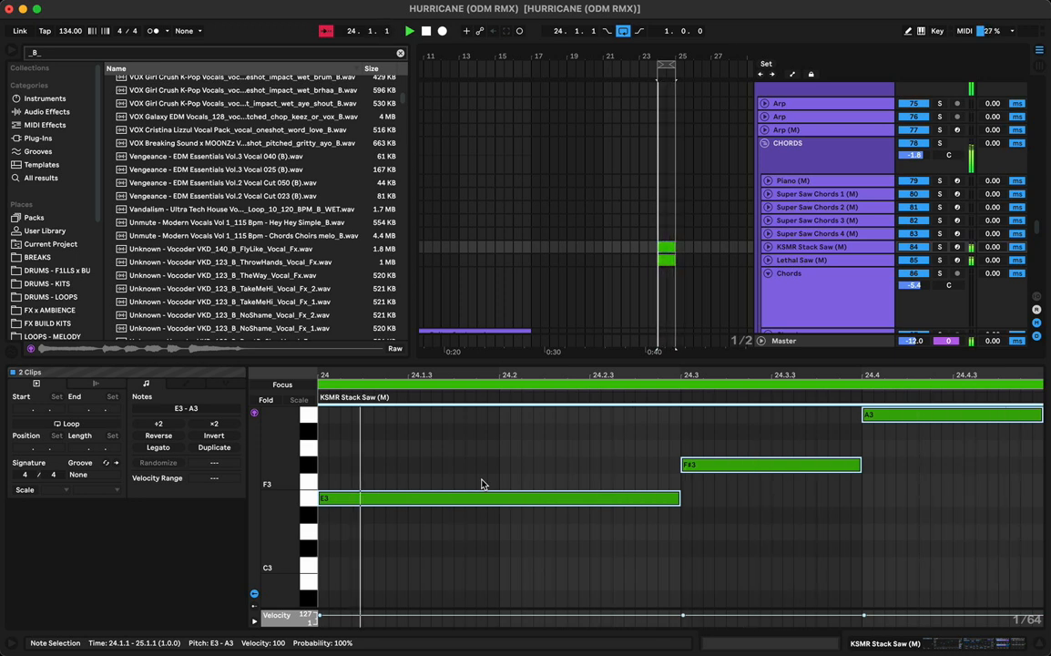
key("shift+Down")
Copy the E2 note upward within the first chord, audition it at nearby pitches, and settle it on B2
left_click(463, 599)
left_click_drag(464, 599, 467, 542)
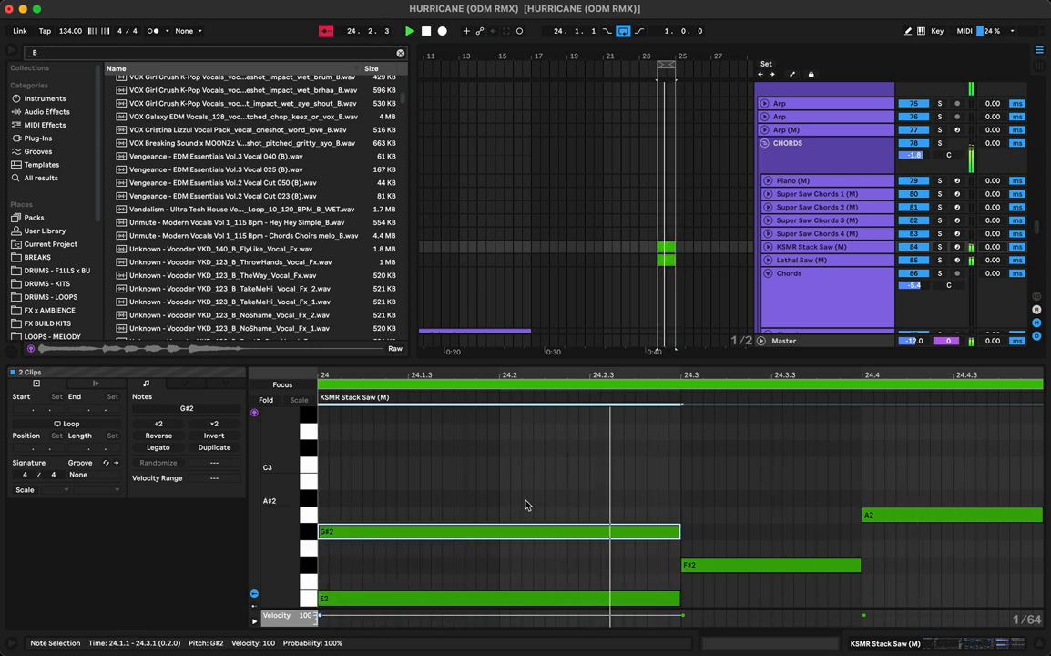
key("Up")
key("Up")
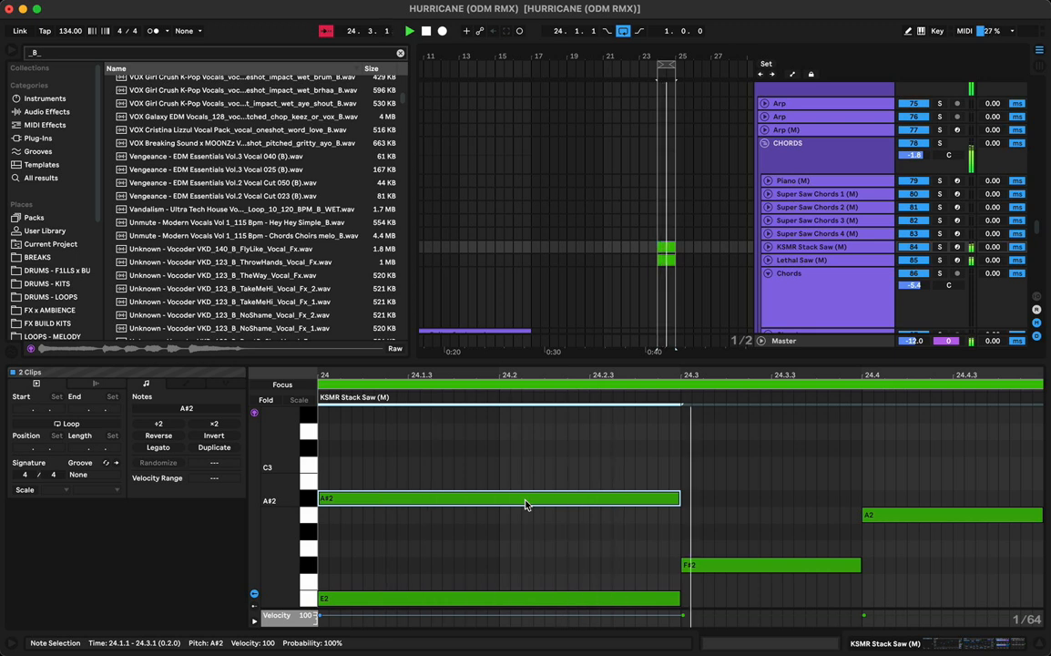
key("Down")
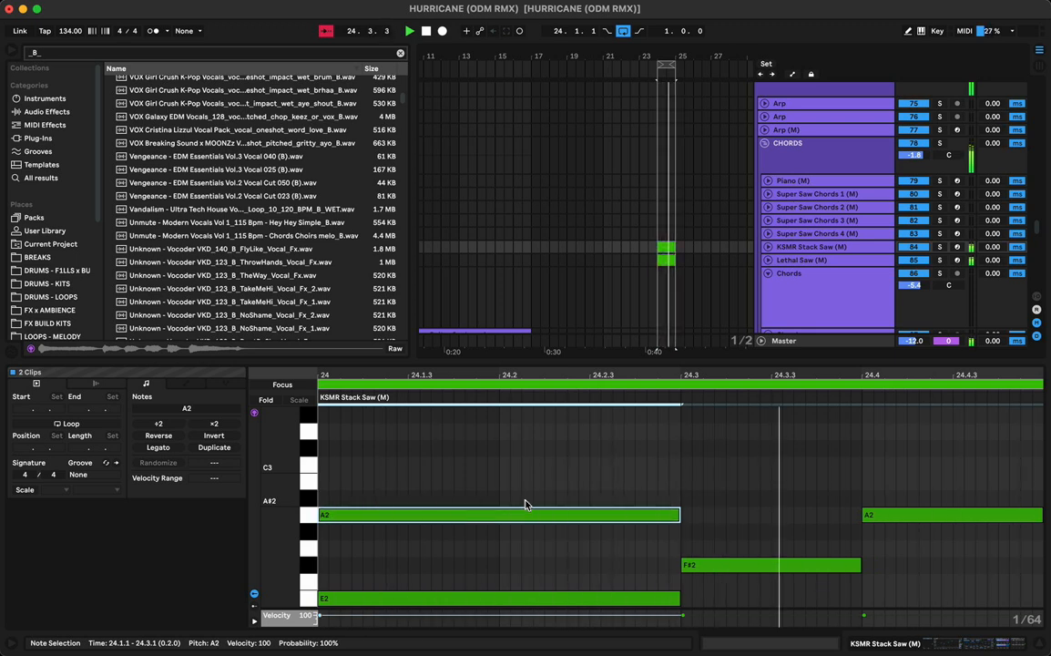
key("Up")
key("Up")
key("Up")
key("Down")
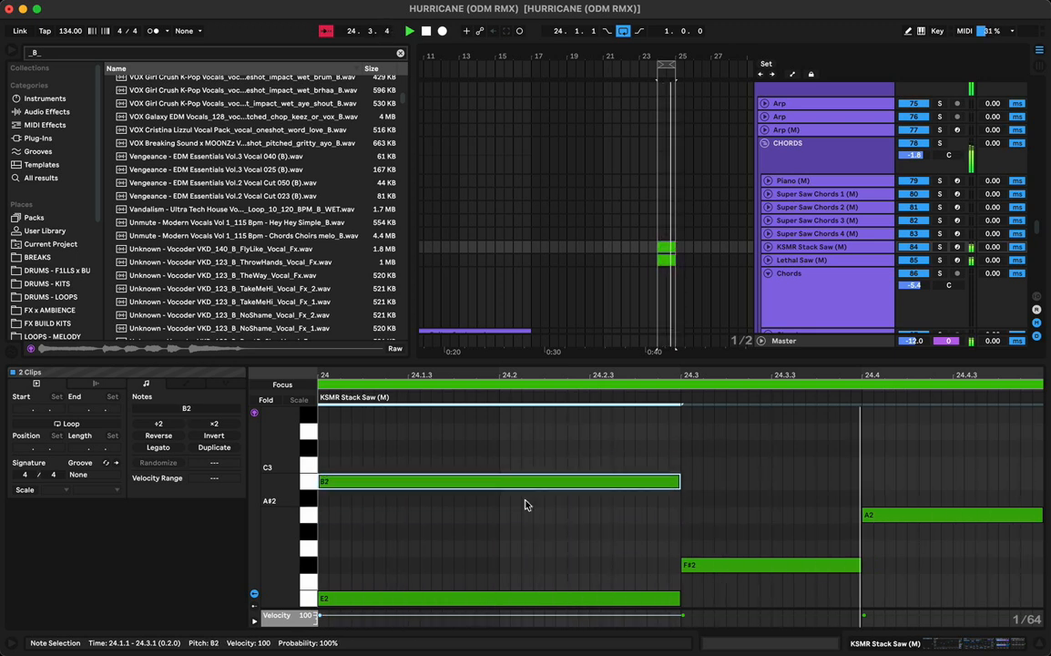
Copy the F#2 note up to C#3 at 24.3, and duplicate that copy to 24.4 as D3
left_click(729, 598)
left_click(728, 564)
left_click_drag(723, 566, 721, 461)
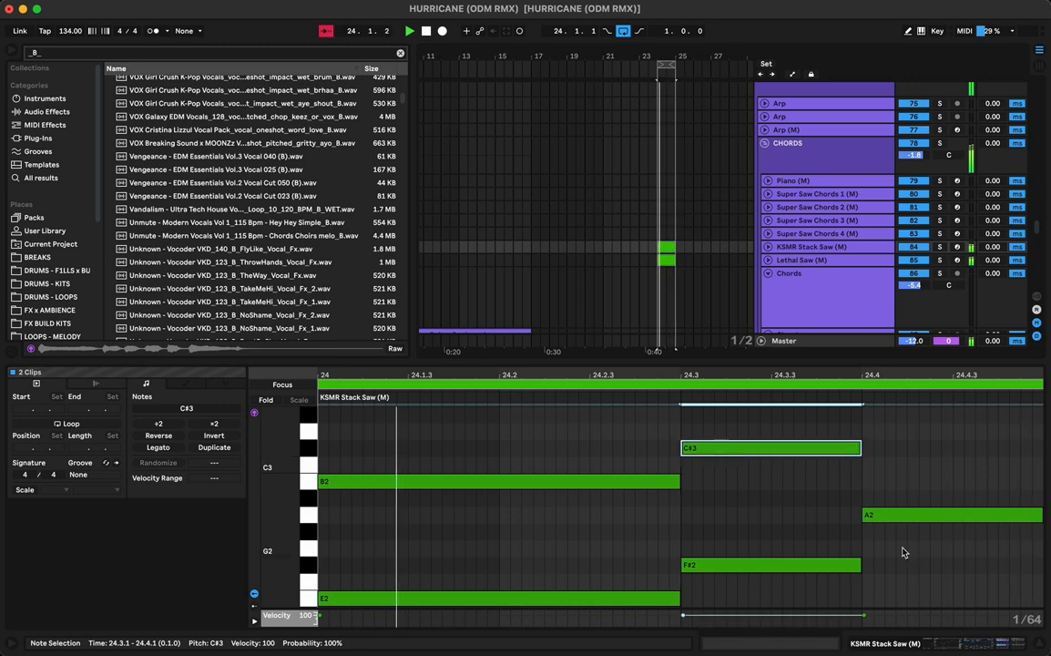
key("super+d")
key("Up")
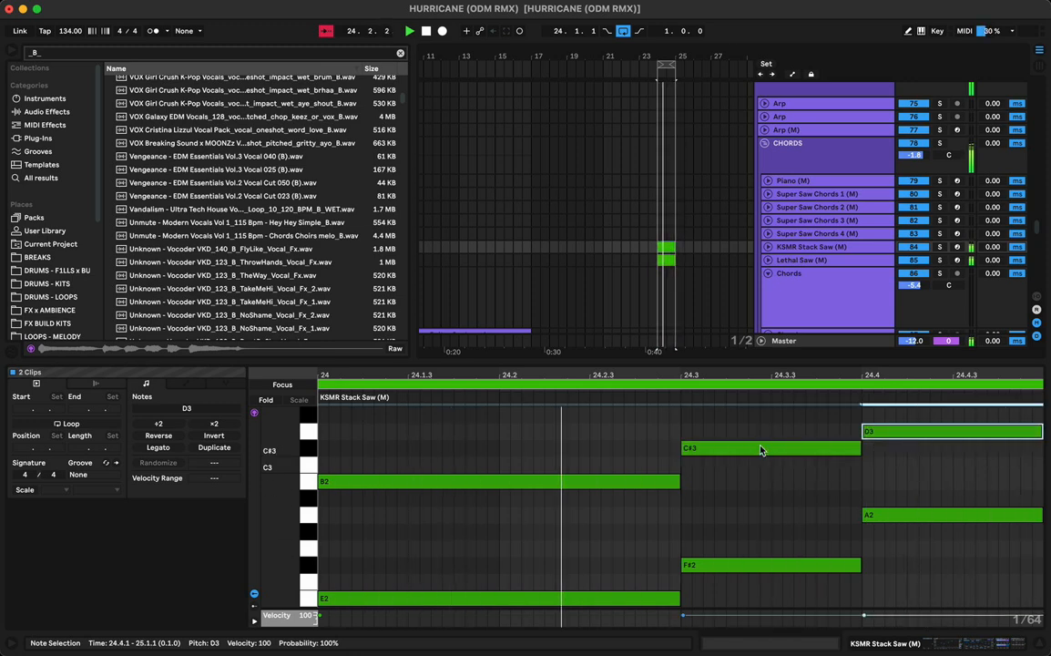
Add upper notes to the first two chords by copying B2 up to D3 and C#3 up to E3
left_click(400, 481)
left_click_drag(396, 492, 399, 436)
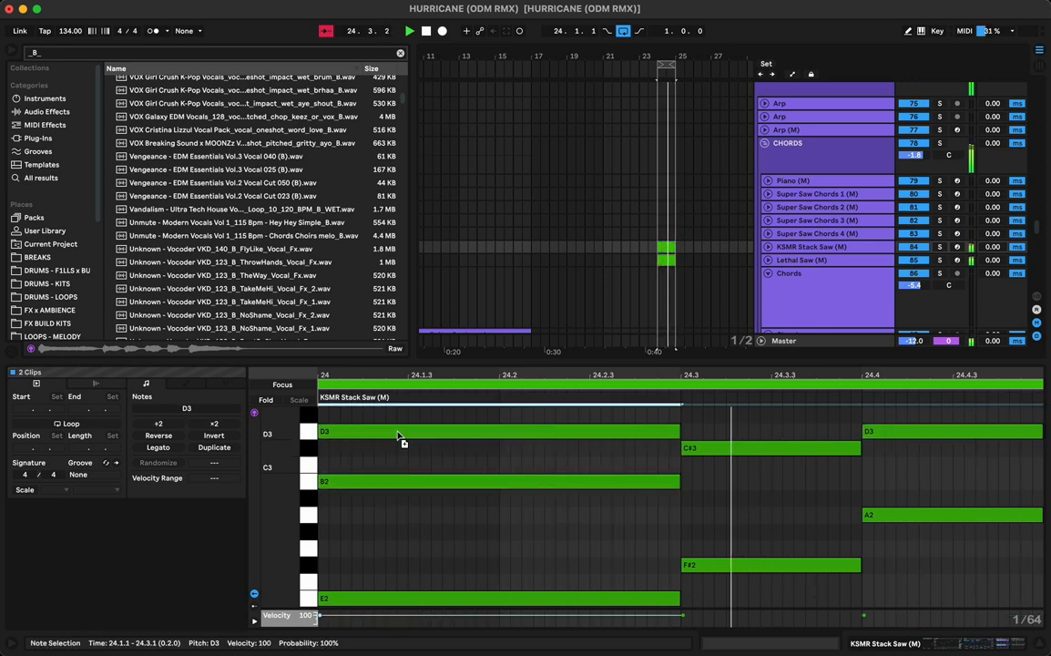
scroll(506, 482, "up", 3)
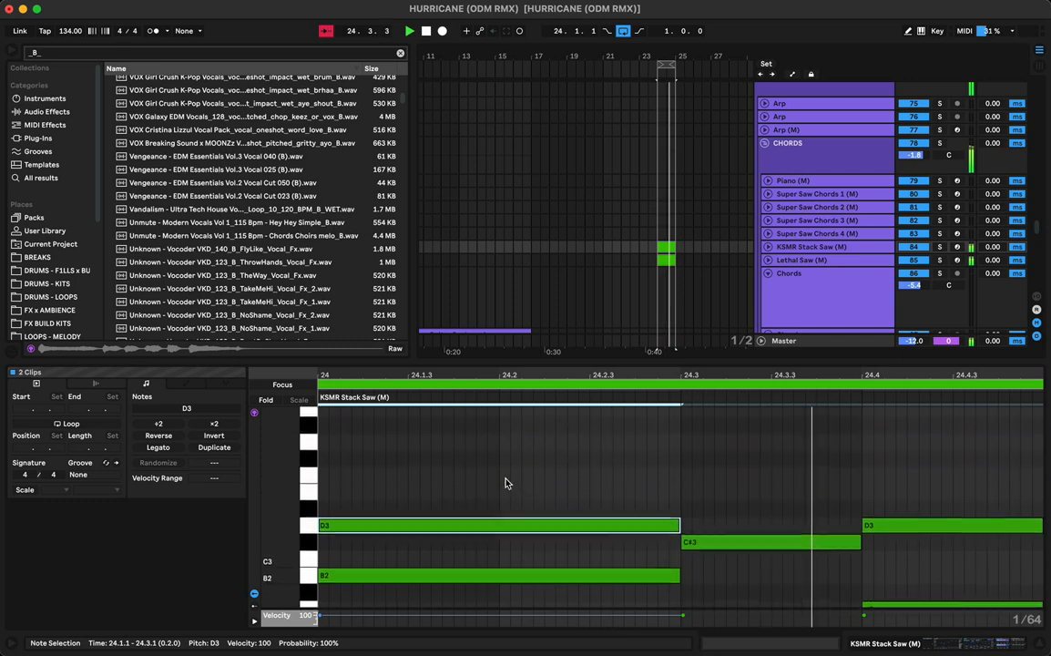
left_click(774, 543)
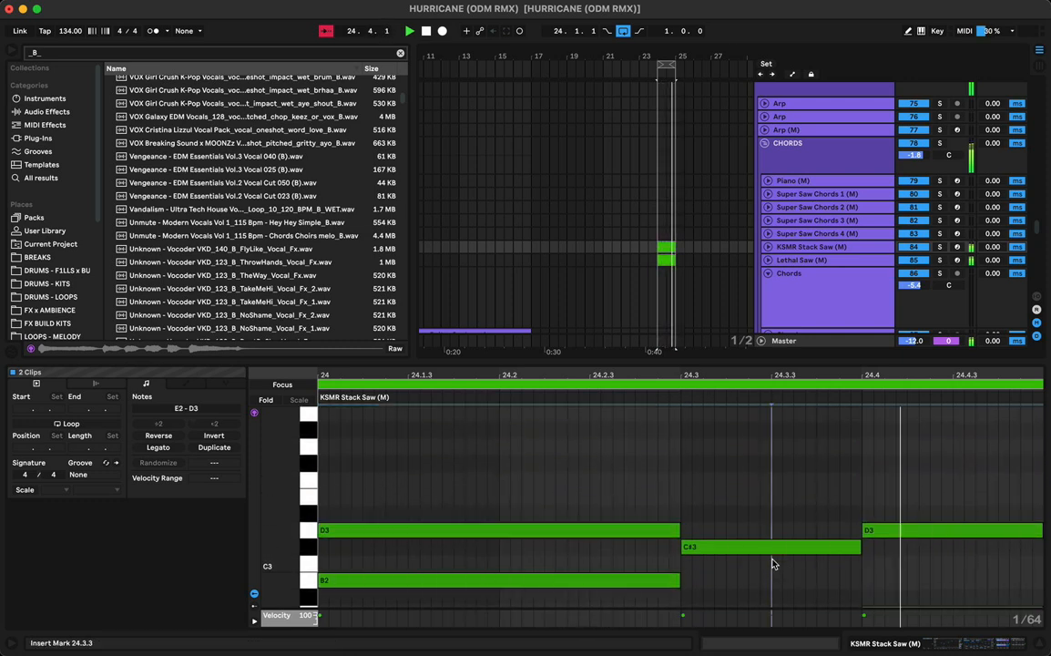
left_click_drag(737, 553, 739, 503)
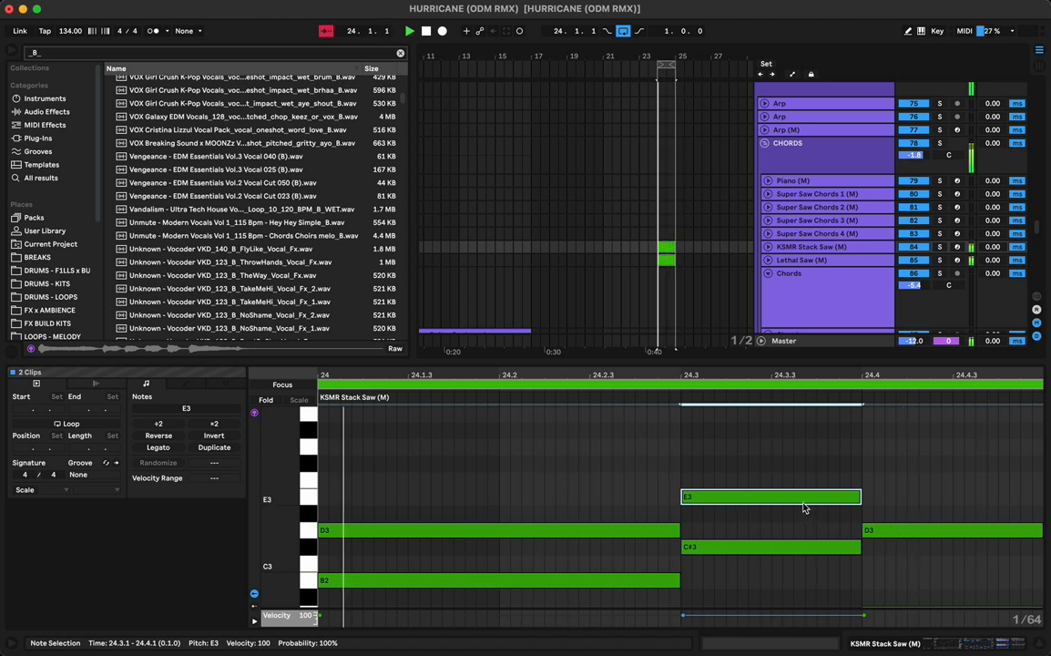
Duplicate the E3 note to 24.4 and audition it at F#3, F3 and G3 before moving it to B3
key("super+d")
key("Up")
key("Up")
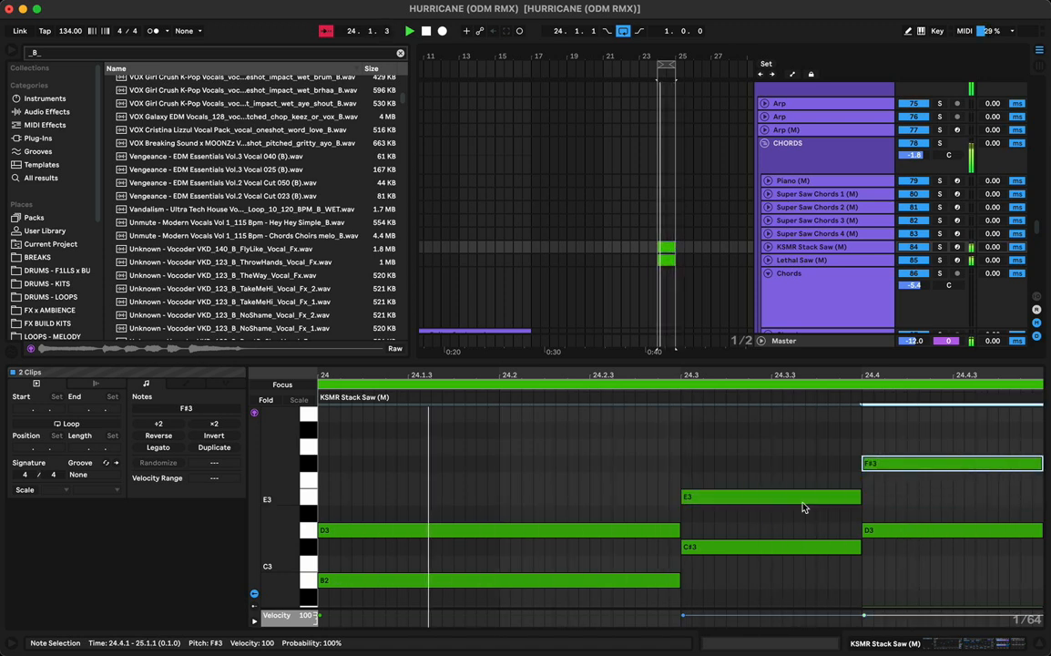
key("Down")
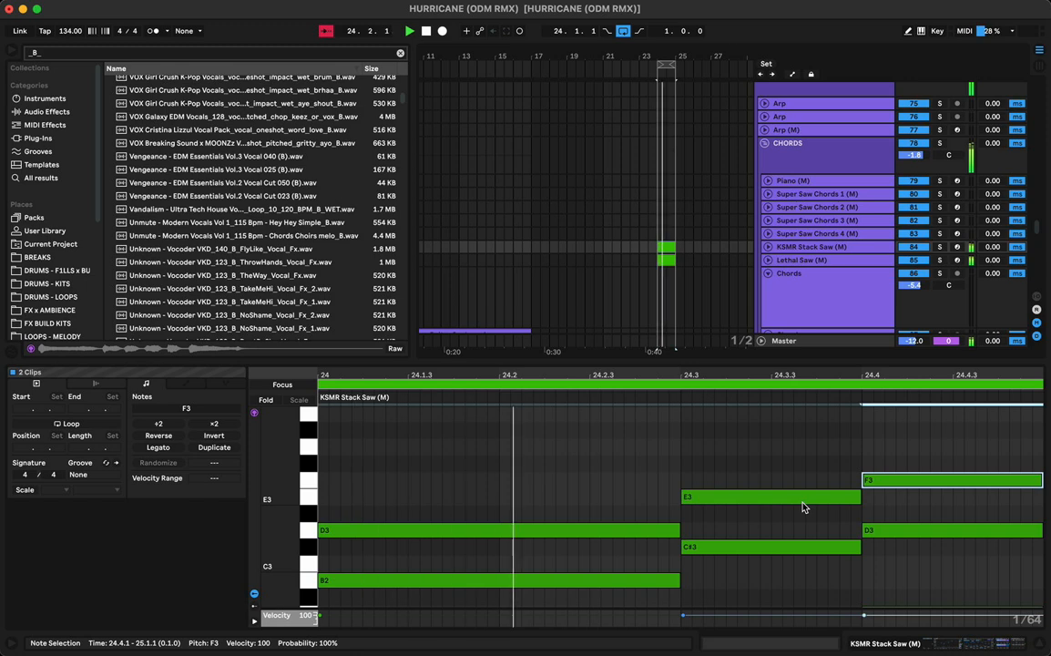
key("Up")
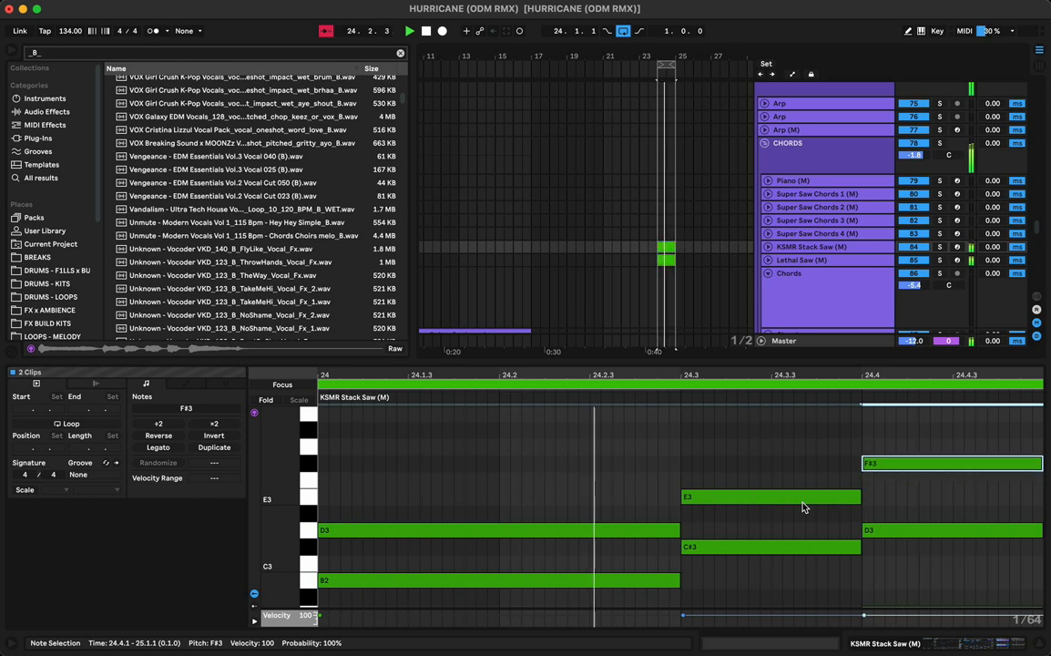
key("Up")
key("Up")
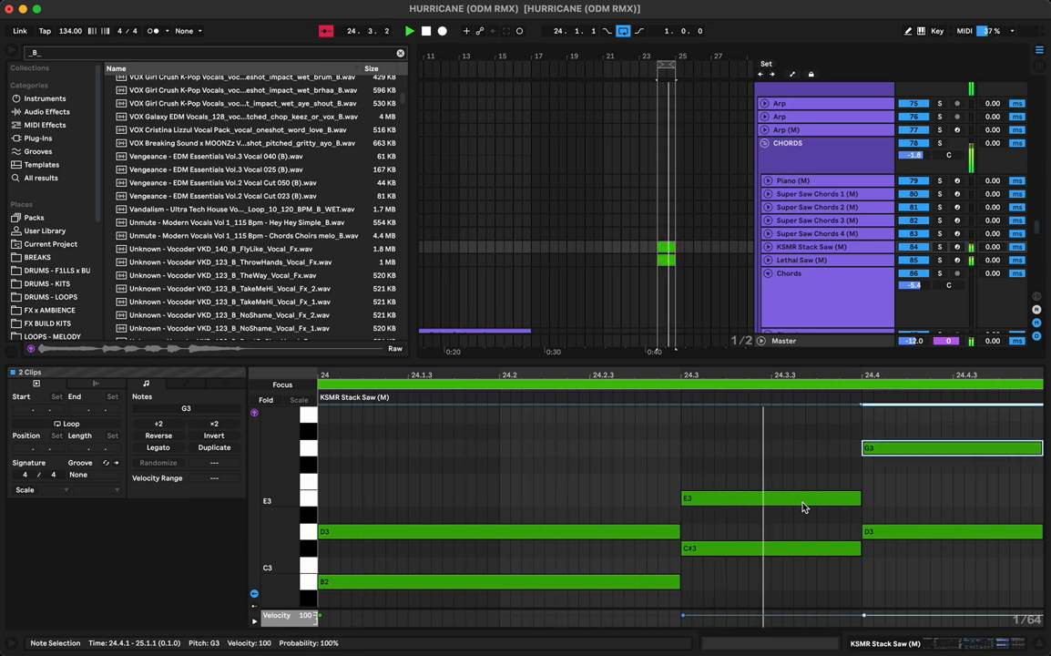
key("Up")
key("Up")
key("Up")
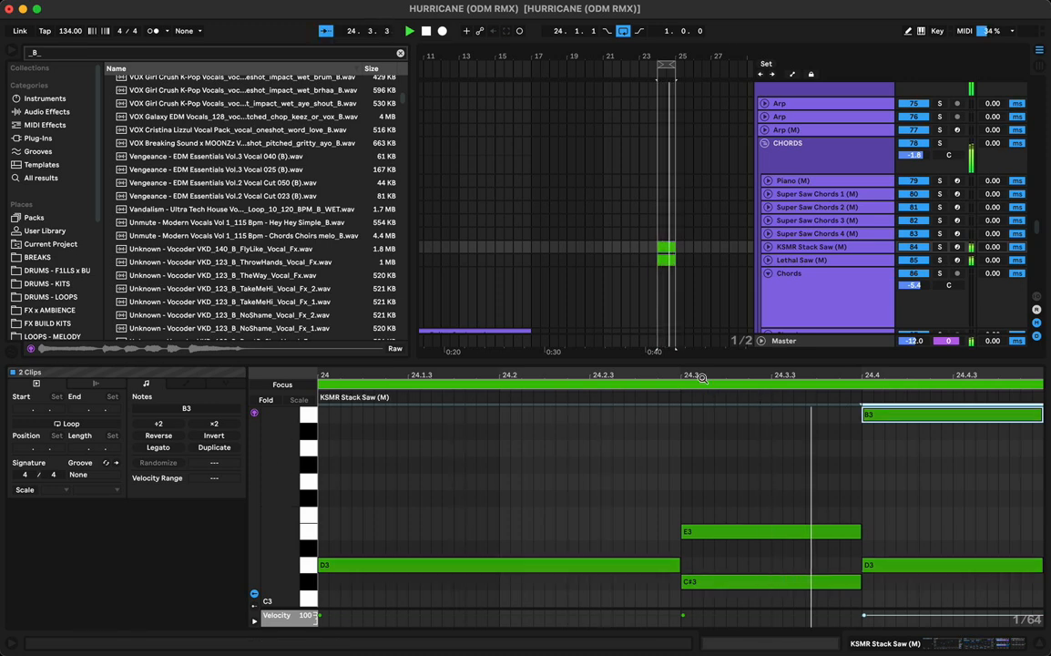
Enlarge the note editor and delete the whole chord at 24.4
left_click_drag(701, 361, 685, 186)
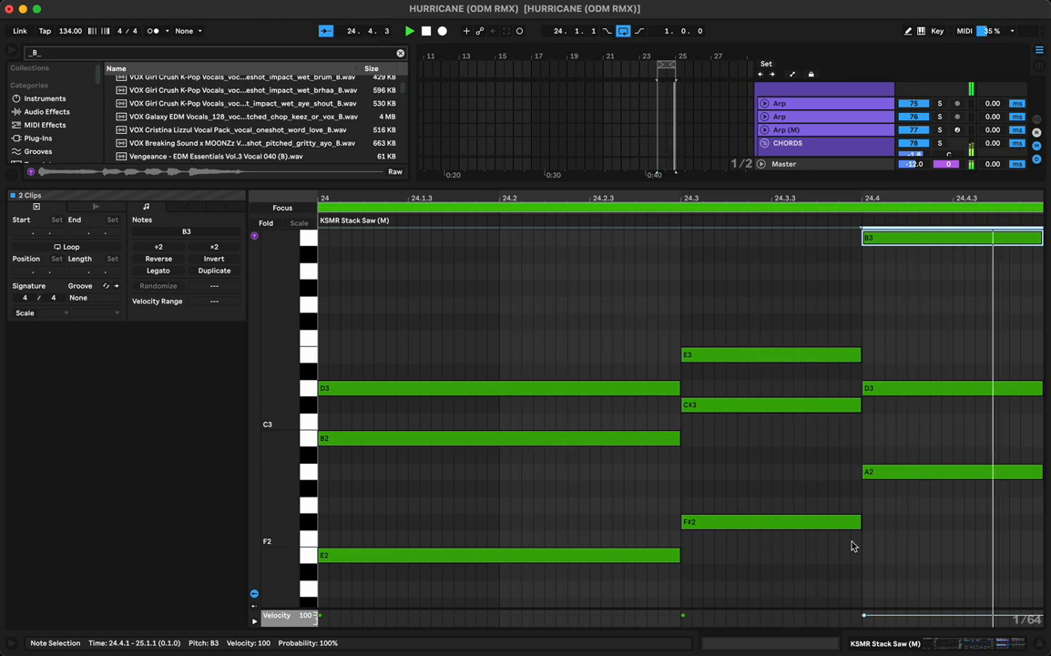
left_click_drag(917, 539, 956, 232)
key("Delete")
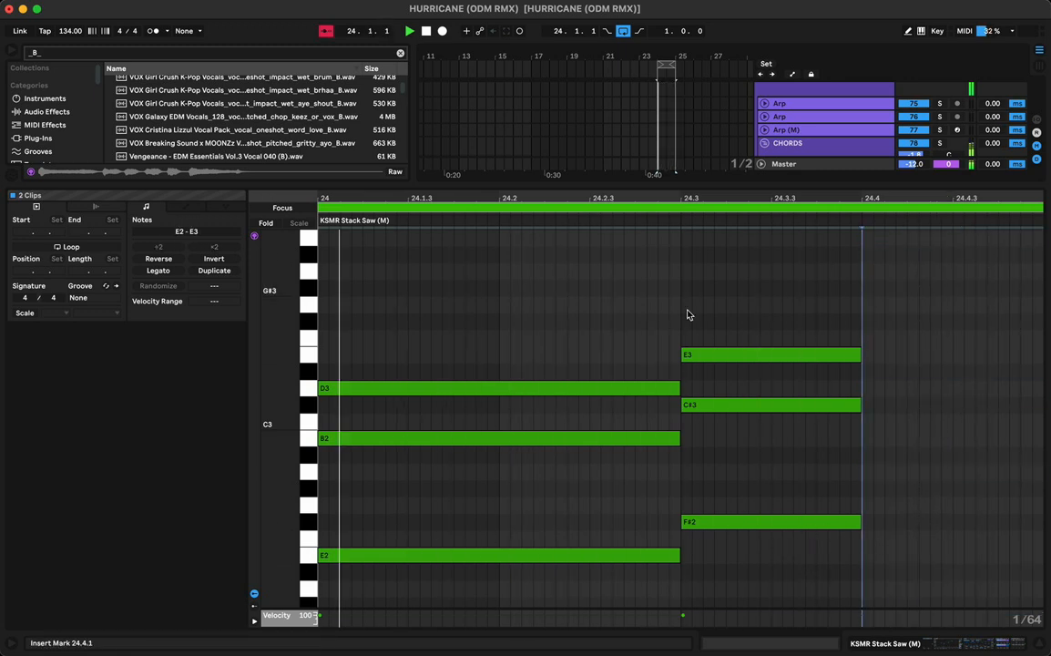
Extend the F#2, C#3 and E3 notes of the second chord to the end of the bar at 25.1.1
left_click_drag(784, 329, 778, 518)
key("shift+Right")
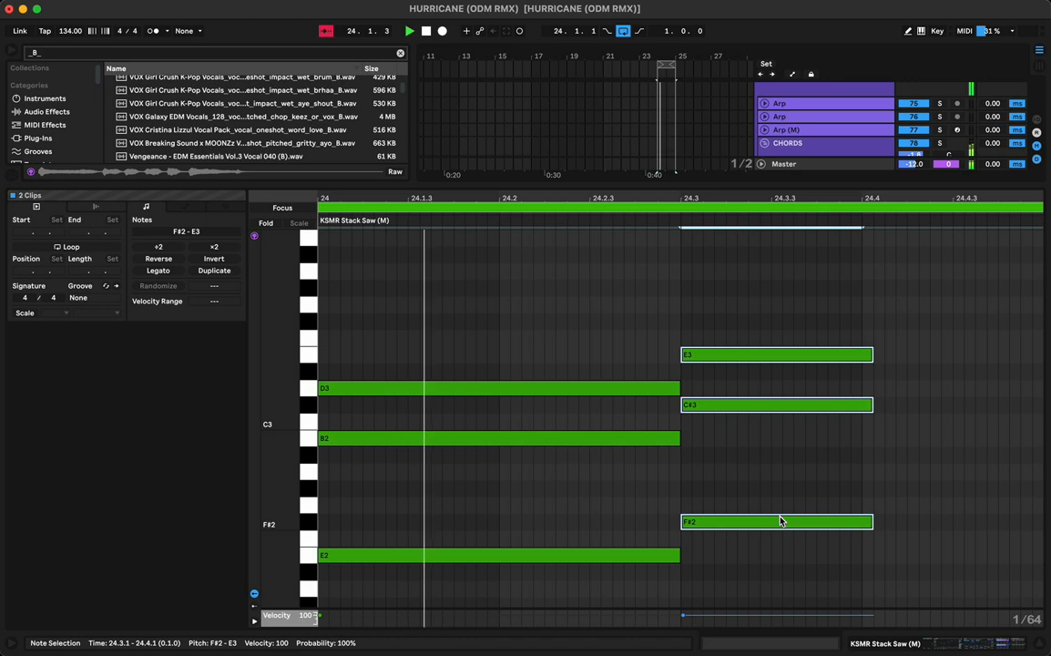
key("shift+Right")
key("shift+Right")
key("shift+Right")
key("shift+Right")
key("shift+Right")
key("shift+Right")
key("shift+Right")
key("shift+Right")
key("shift+Right")
key("shift+Right")
key("shift+Right")
key("shift+Right")
key("shift+Right")
key("shift+Right")
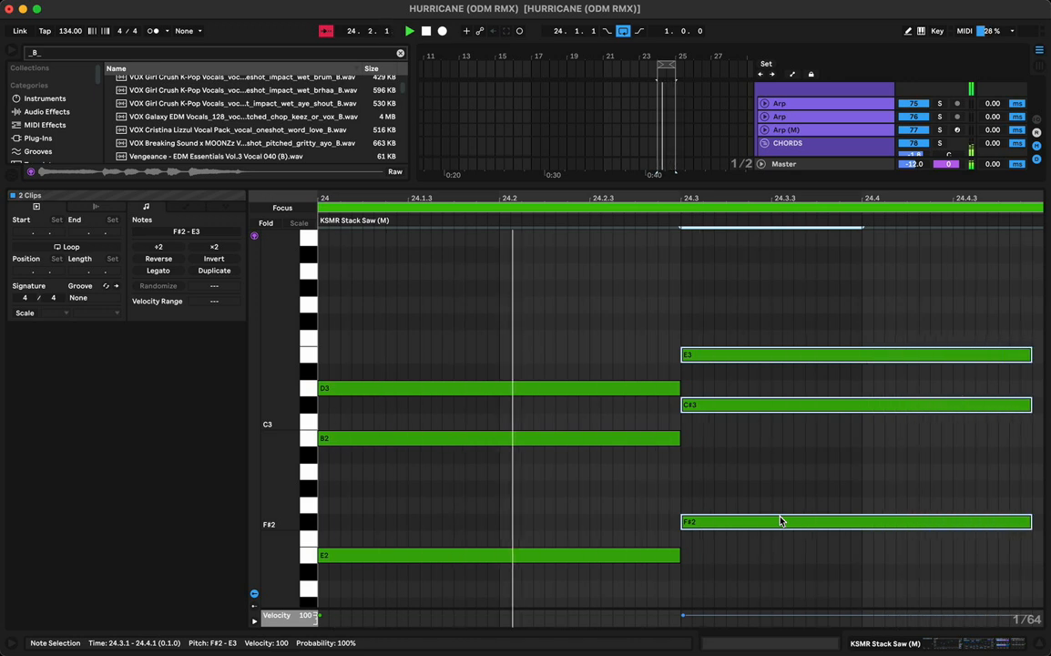
key("shift+Right")
Raise the second chord's E3 note to F#3, play the loop, and select the C#3 note
left_click(737, 383)
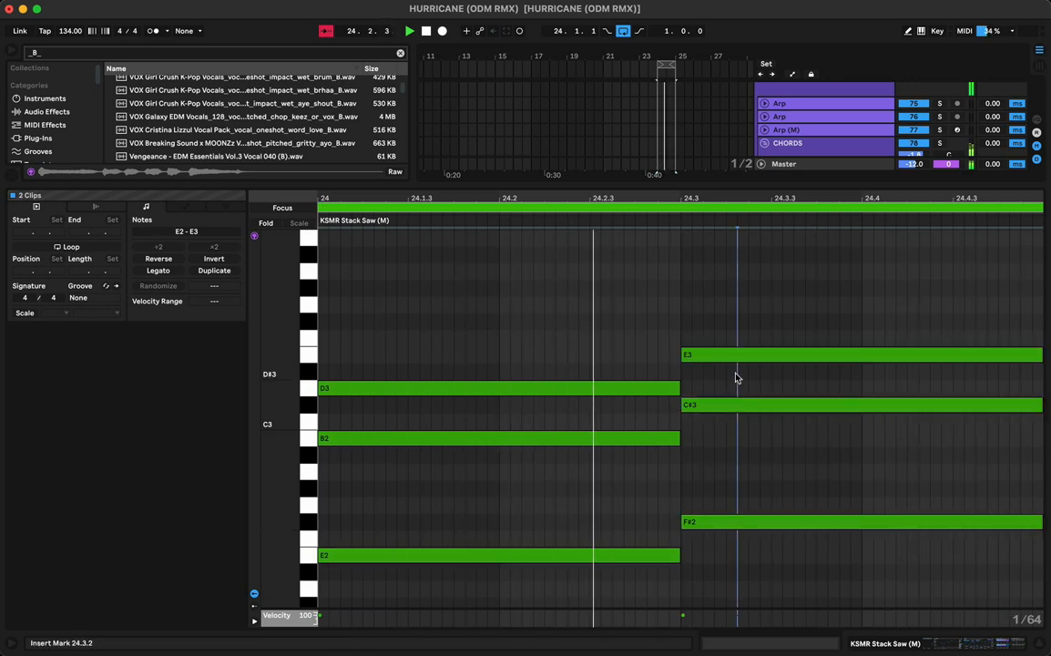
left_click(742, 356)
left_click_drag(722, 362, 722, 319)
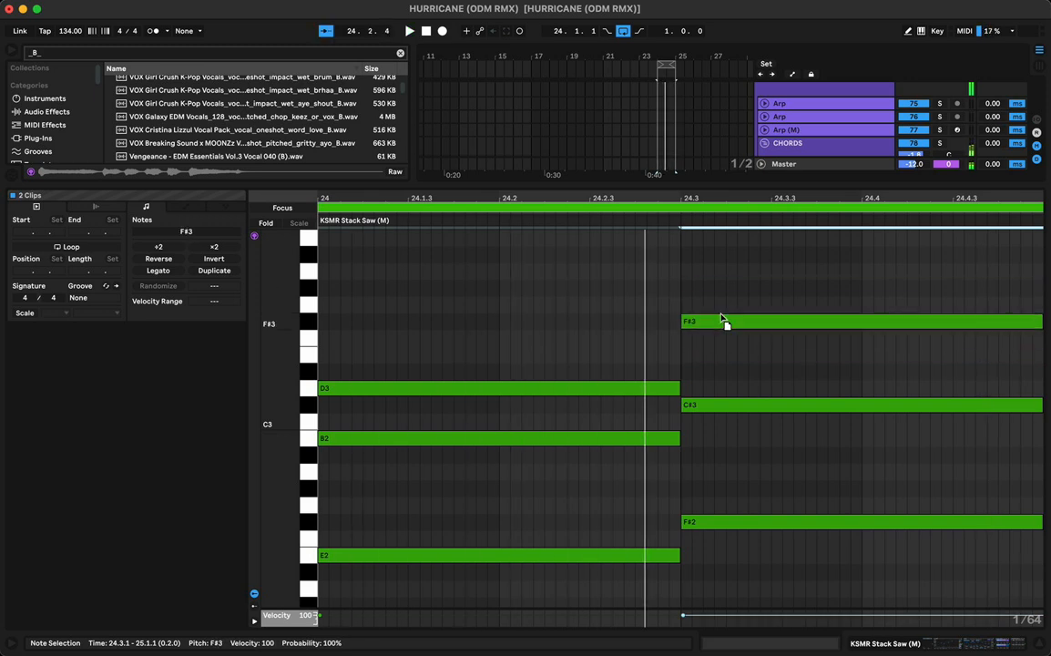
key("space")
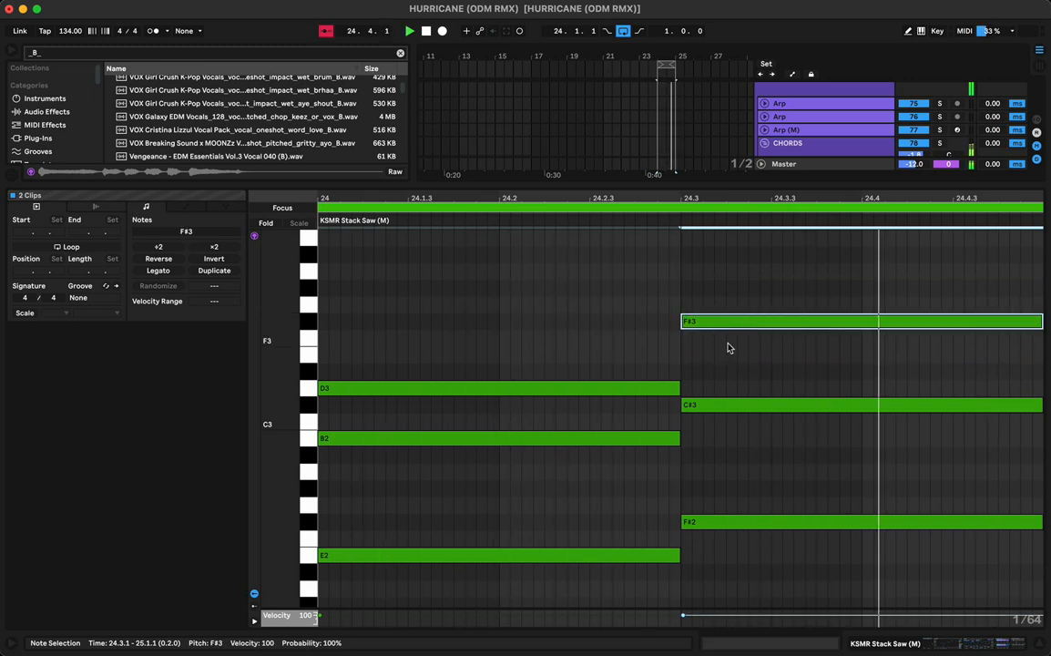
left_click(756, 405)
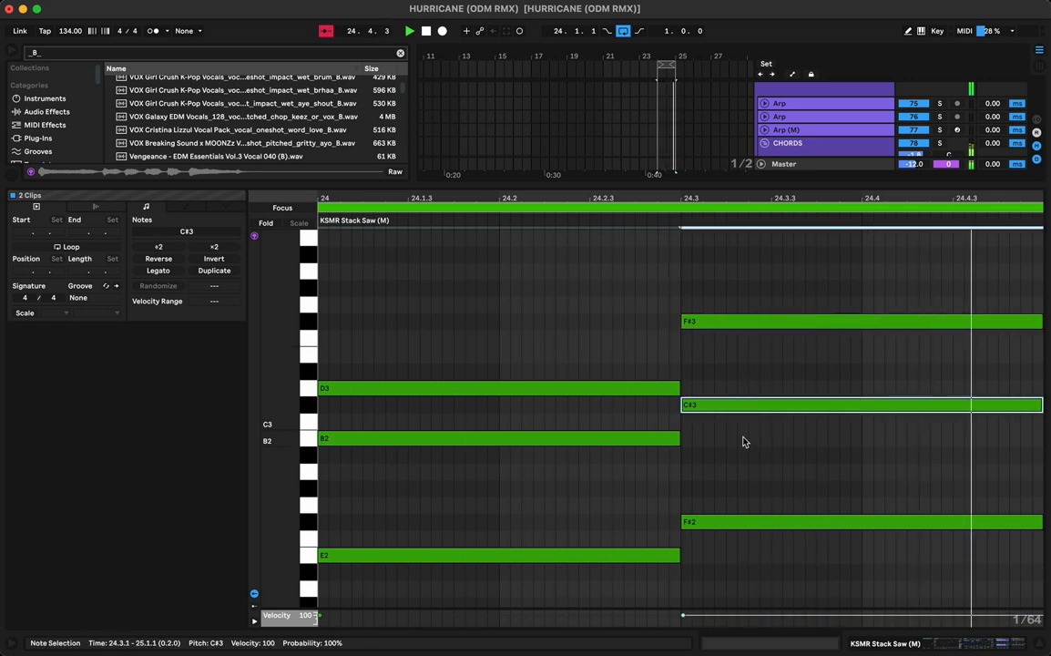
Lower the second chord's C#3 note to B2 and raise its F#3 note to A3 while the loop plays
left_click_drag(756, 407, 756, 440)
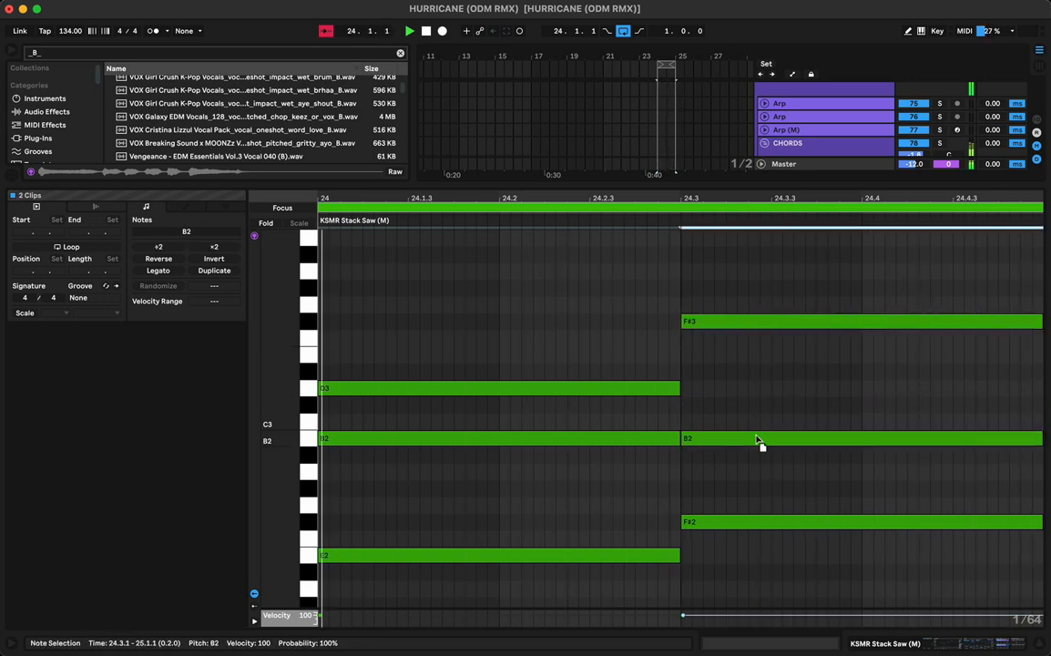
left_click(781, 502)
left_click(776, 522)
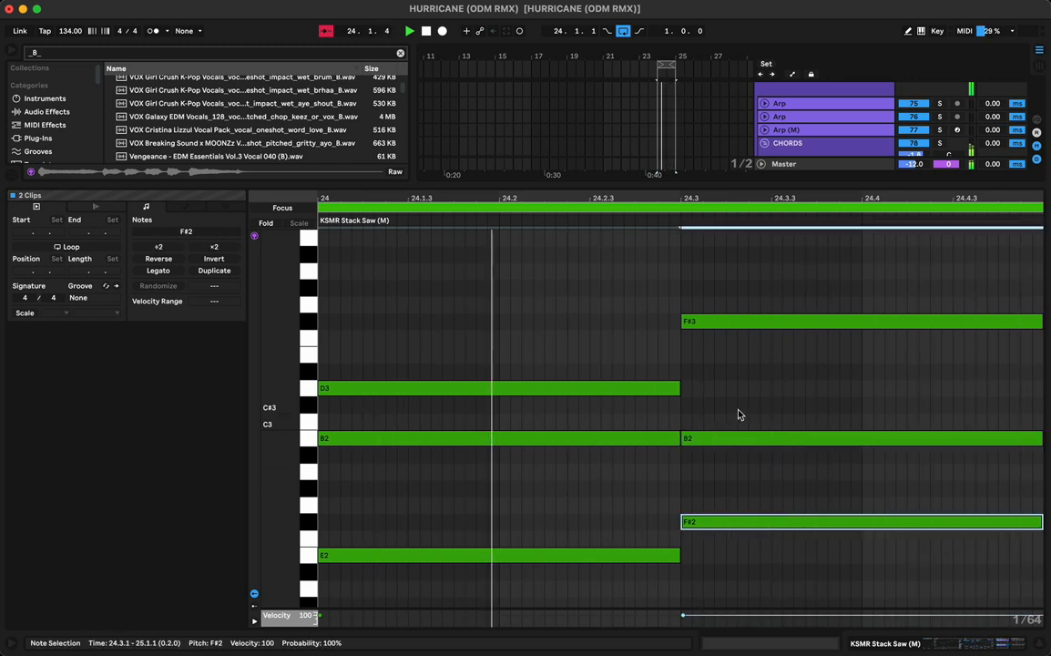
left_click_drag(762, 322, 758, 284)
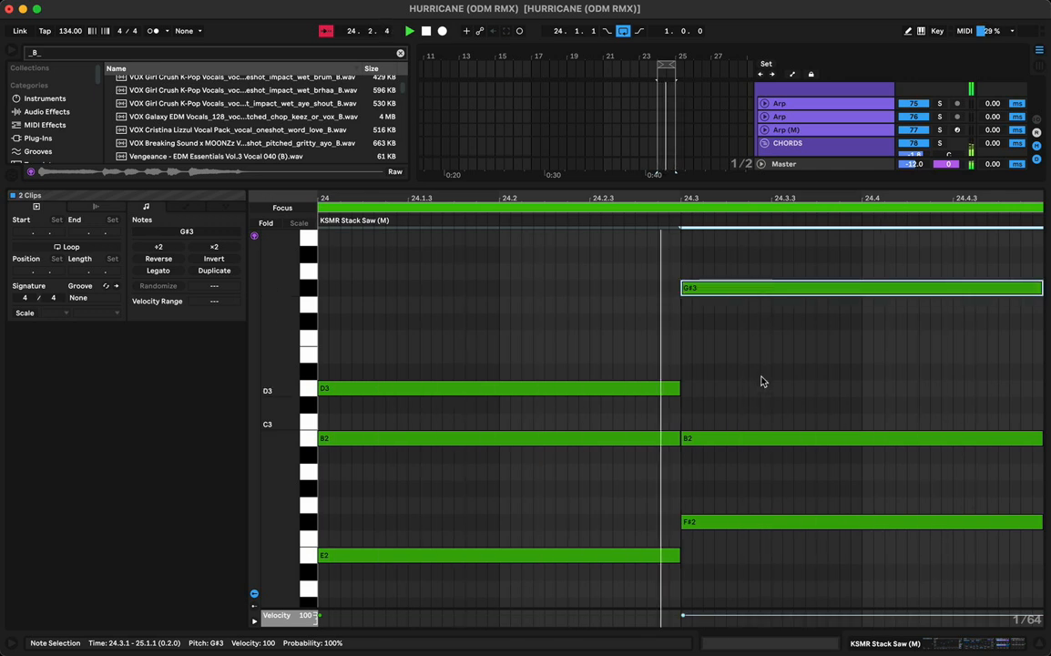
key("Up")
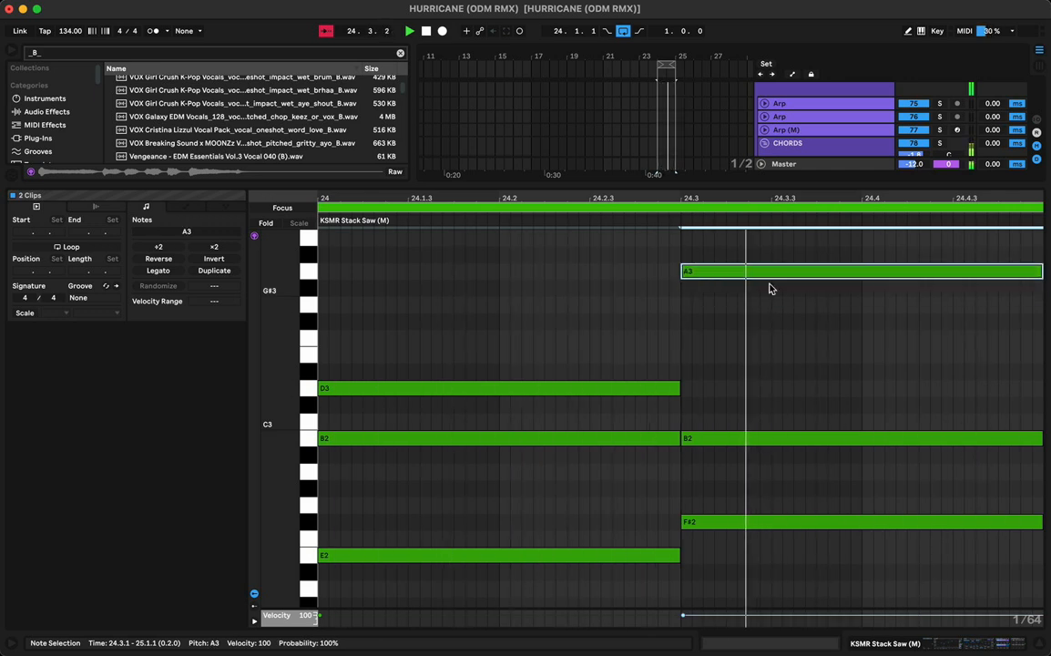
Raise the second chord's B2 note to D3 and its F#2 note to A2, and close the note editor
left_click_drag(746, 439, 745, 398)
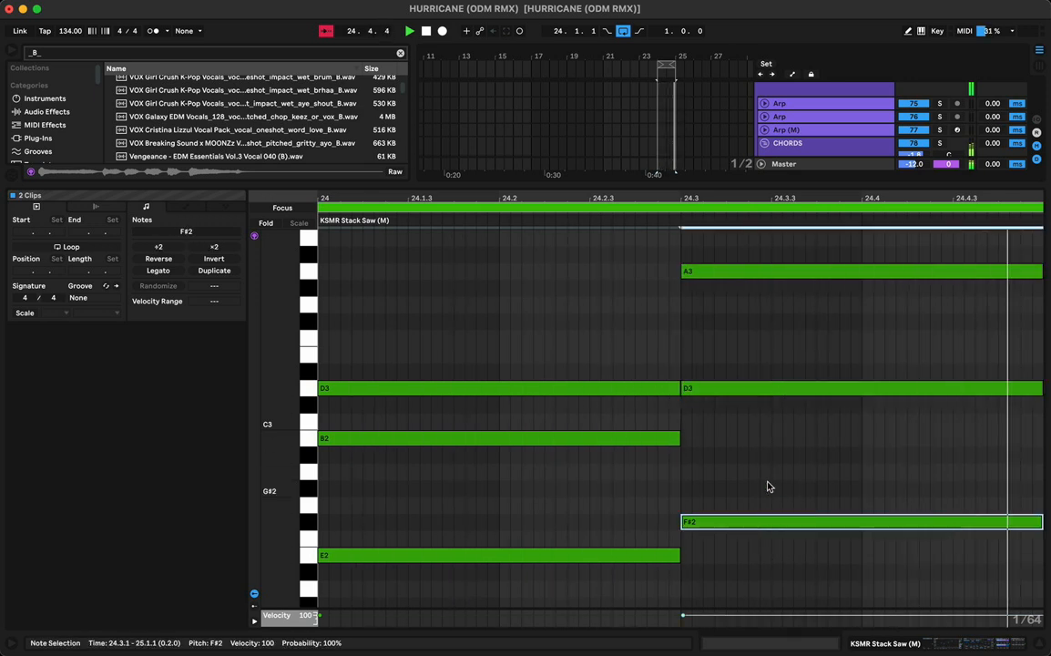
left_click_drag(751, 526, 751, 480)
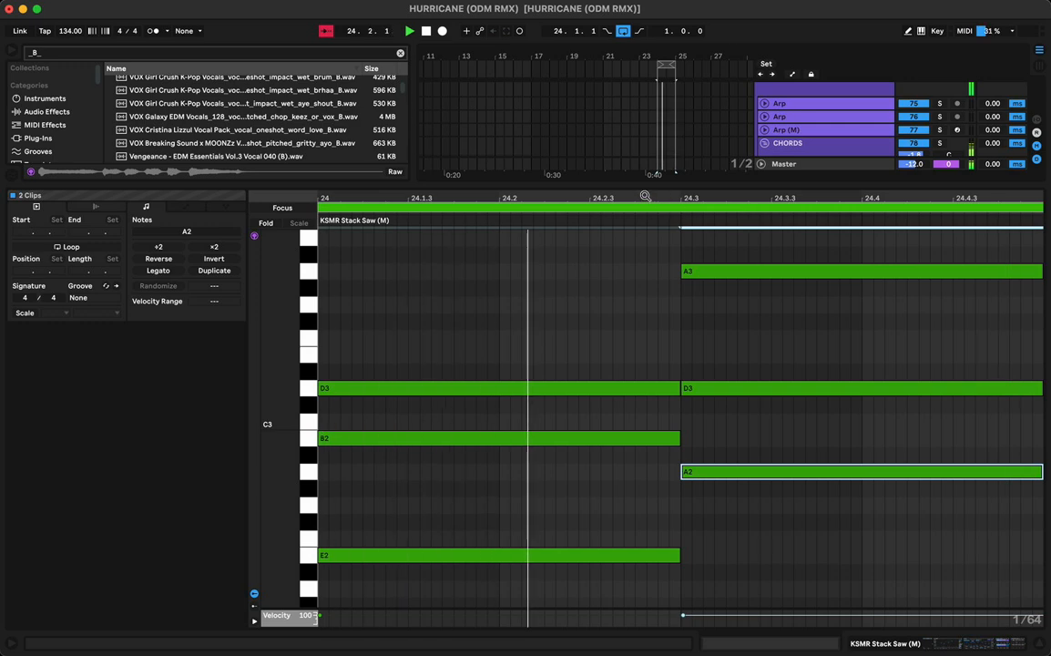
key("super+alt+l")
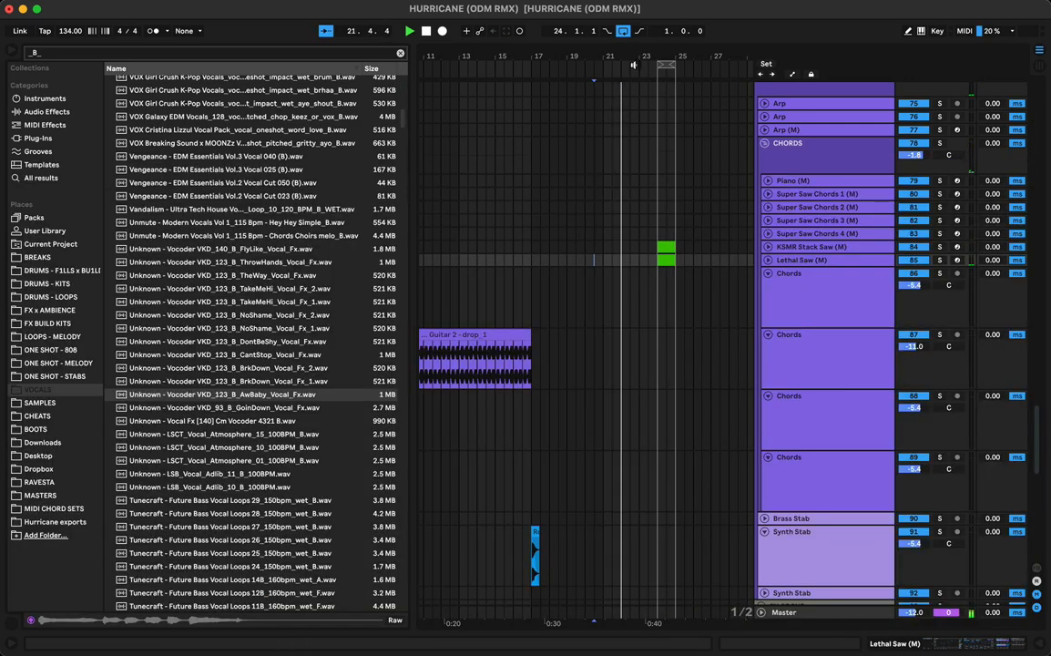
Turn off looping and play the saw chord clips from bar 24
left_click_drag(701, 56, 699, 55)
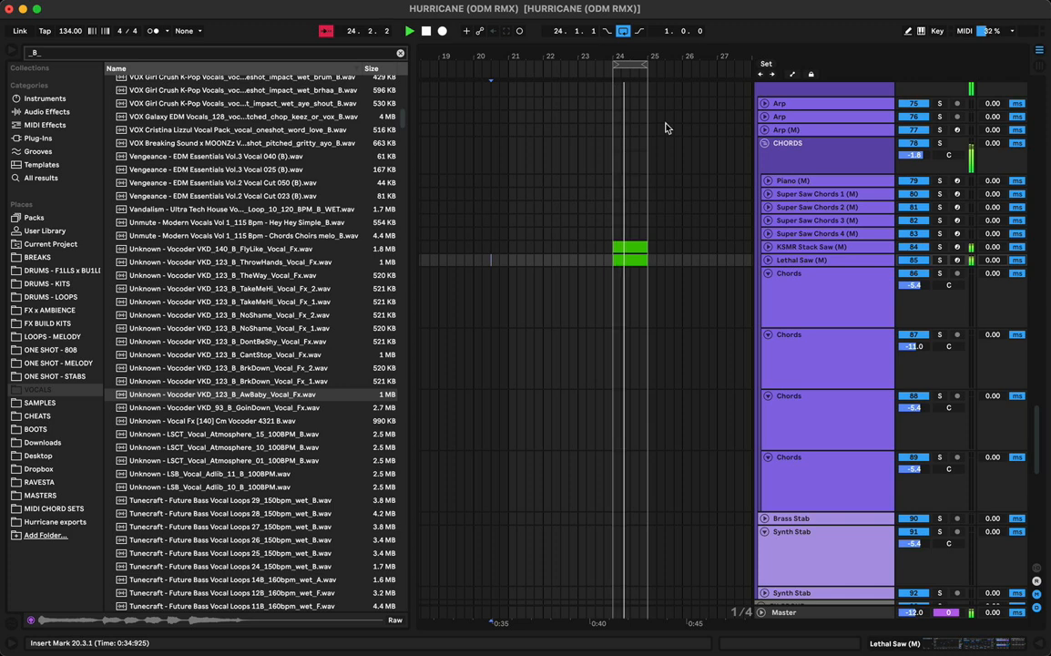
left_click(623, 31)
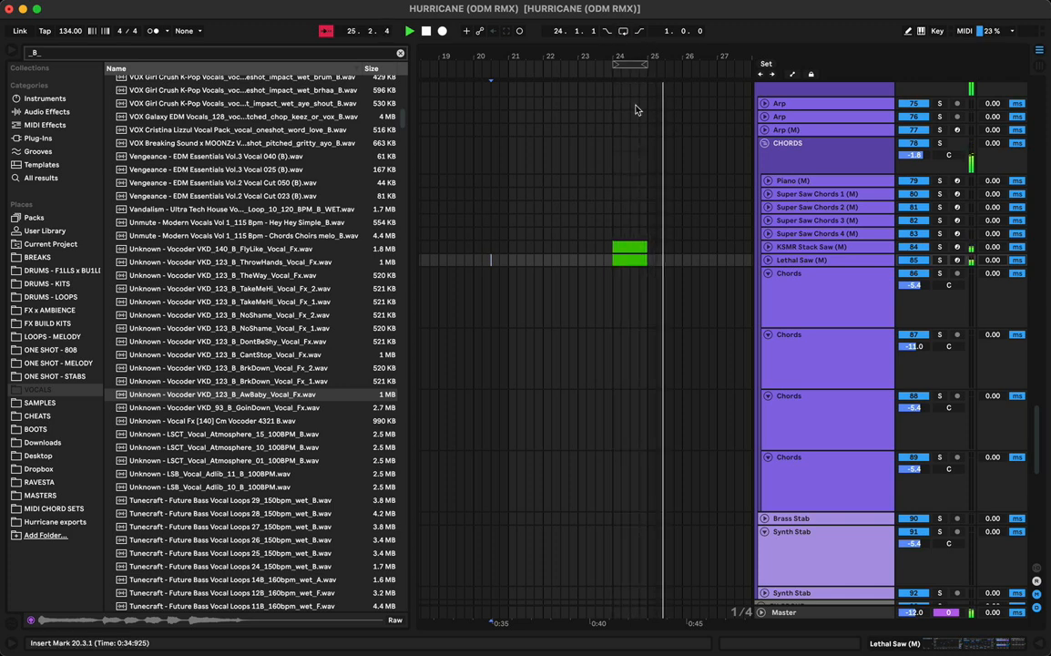
left_click(628, 247)
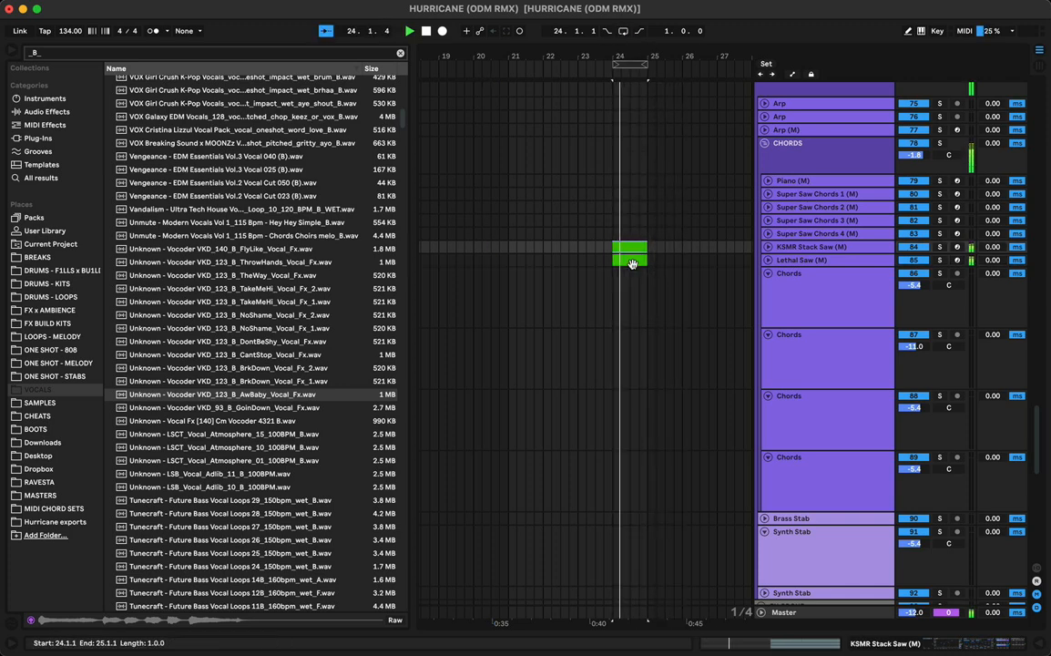
key("space")
key("space")
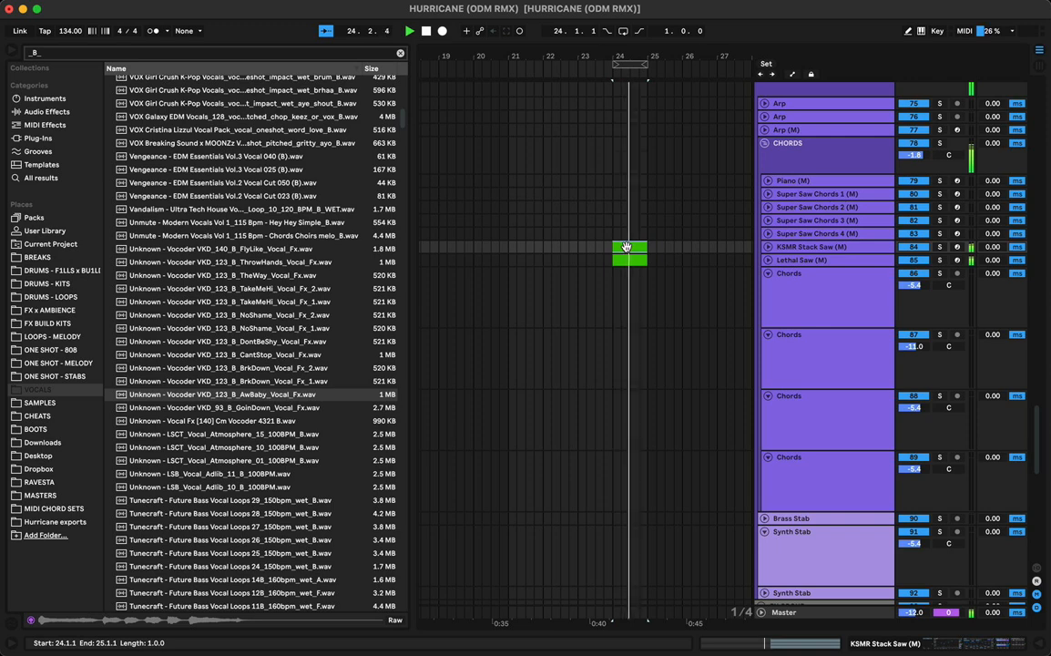
Duplicate the KSMR Stack Saw and Lethal Saw clips to 25.1.1, shorten the copies to one beat, and play them
left_click(623, 259)
key("space")
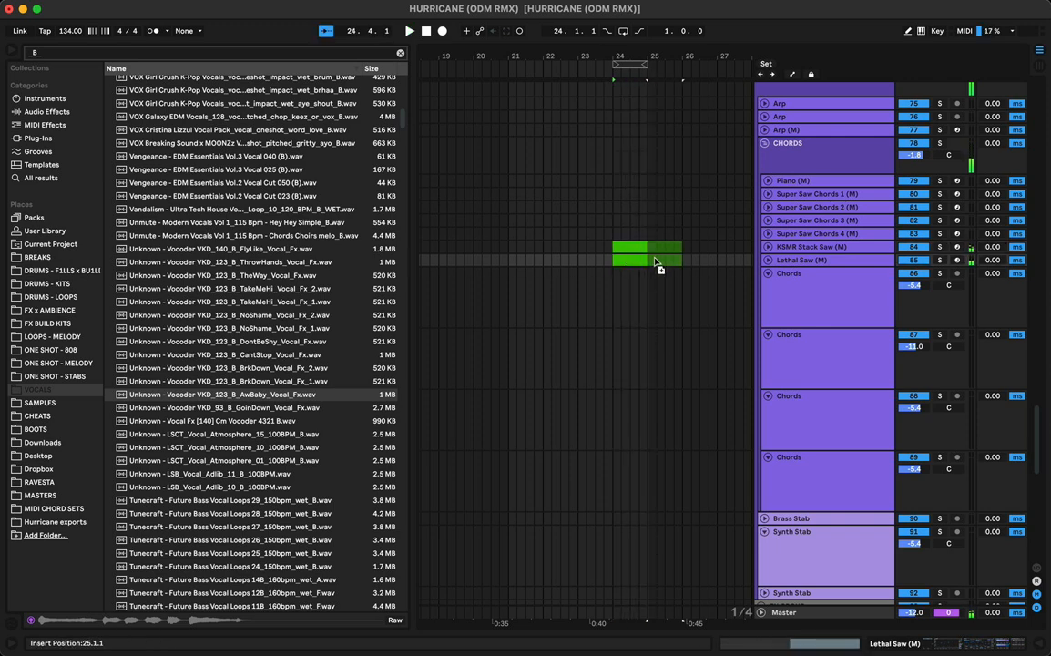
key("super+d")
left_click_drag(679, 262, 652, 262)
key("space")
key("space")
Open the bar 25 saw clips in the note editor and delete the chord notes above E2
double_click(653, 247)
key("space")
key("space")
left_click_drag(291, 387, 244, 389)
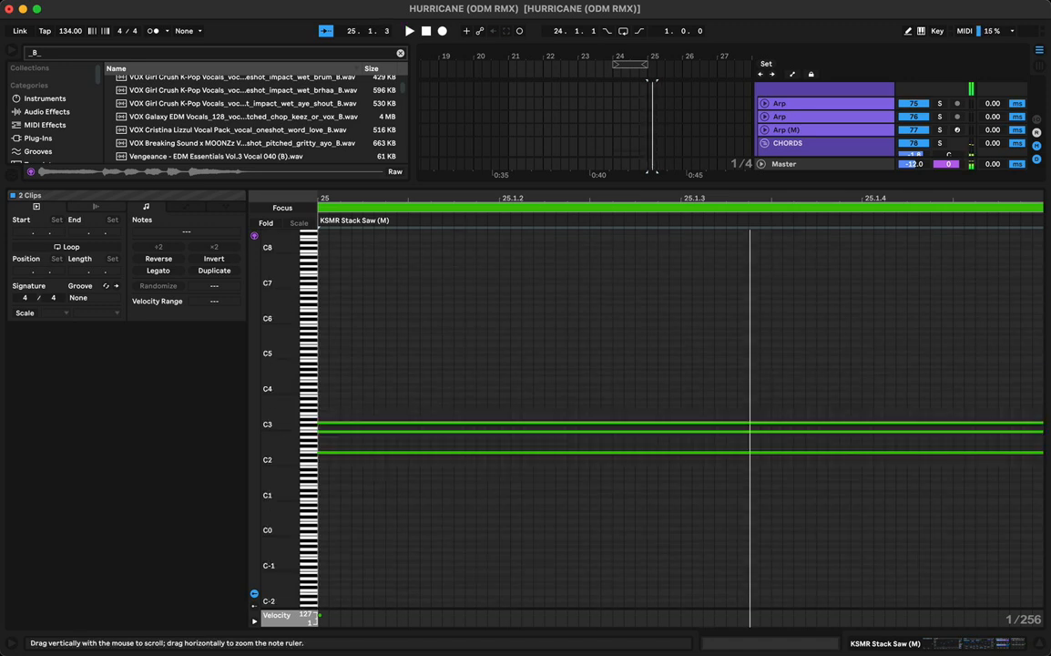
left_click_drag(438, 406, 373, 481)
key("Delete")
Lower the remaining E2 note to B1, trim it to about one beat, and play the clip
key("Down")
key("Down")
key("Down")
key("Down")
key("Down")
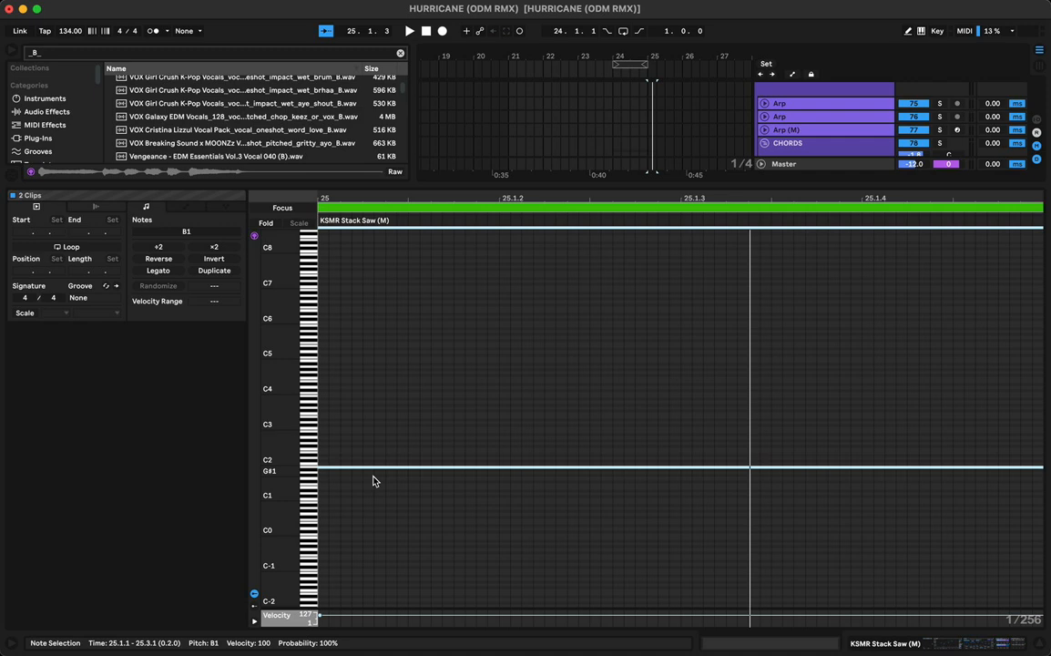
left_click(374, 480)
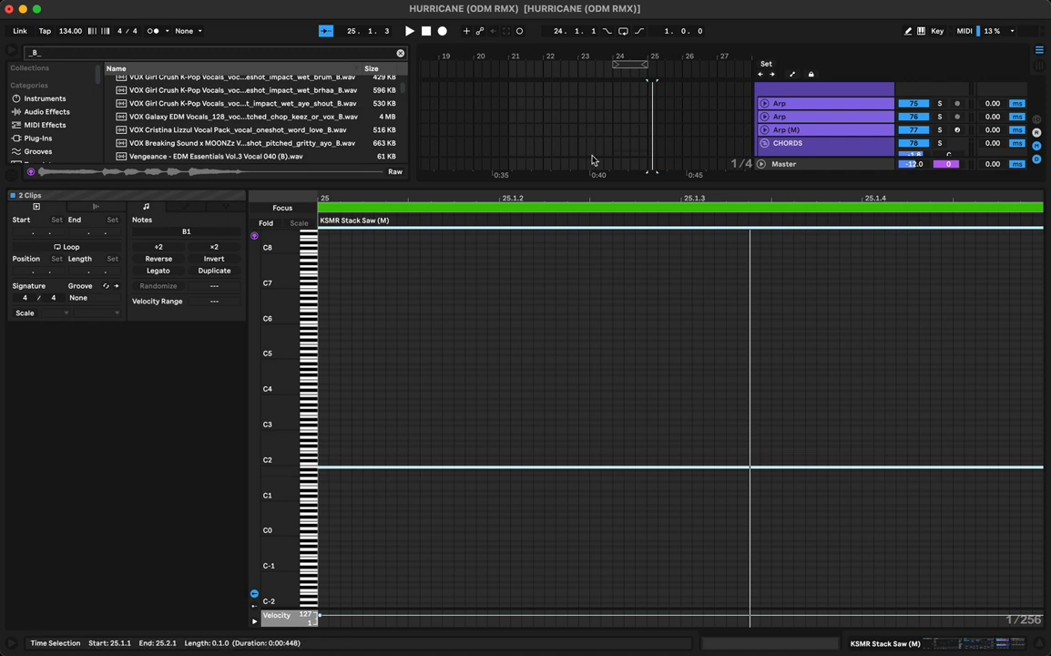
left_click(1045, 465)
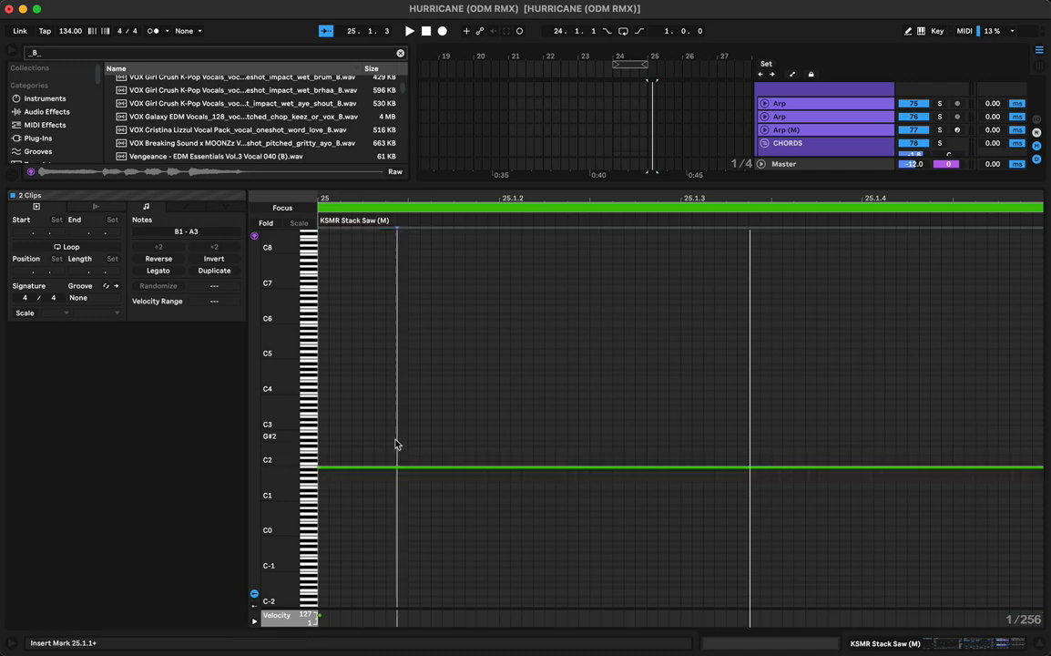
key("space")
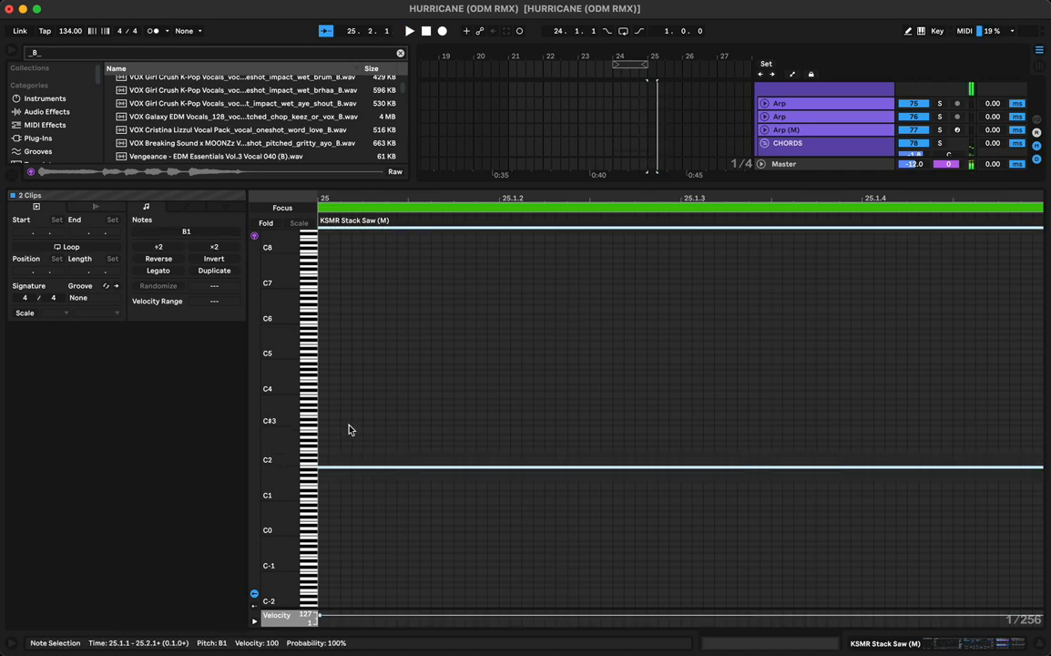
Stack copies of the B1 note at F#2, B2 and D#3 to form a chord, and audition it
left_click_drag(333, 468, 334, 429)
key("space")
key("space")
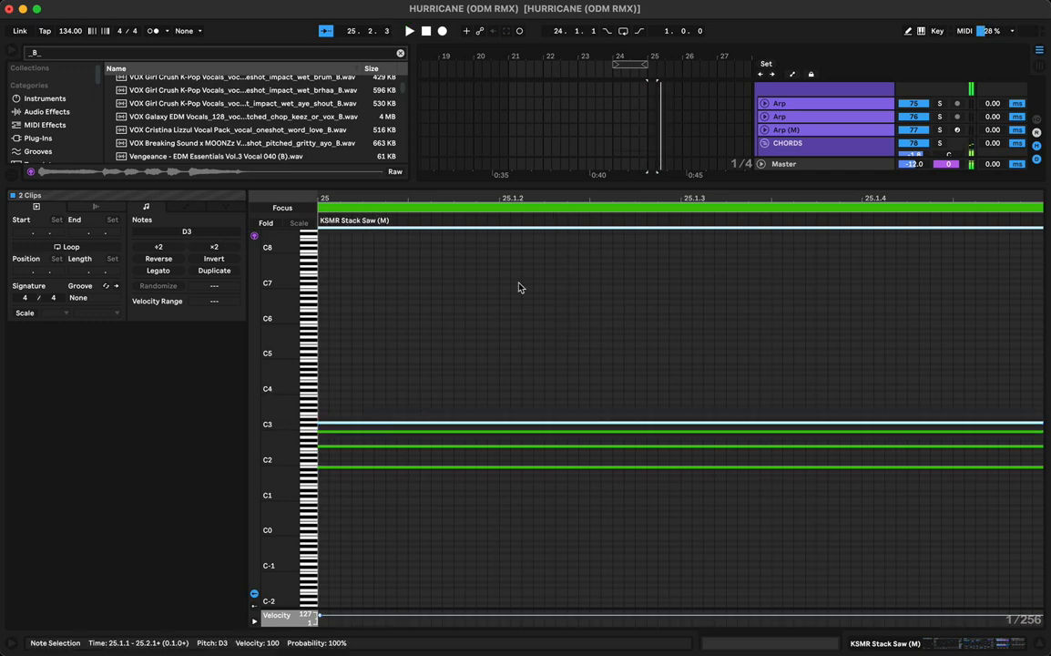
key("Up")
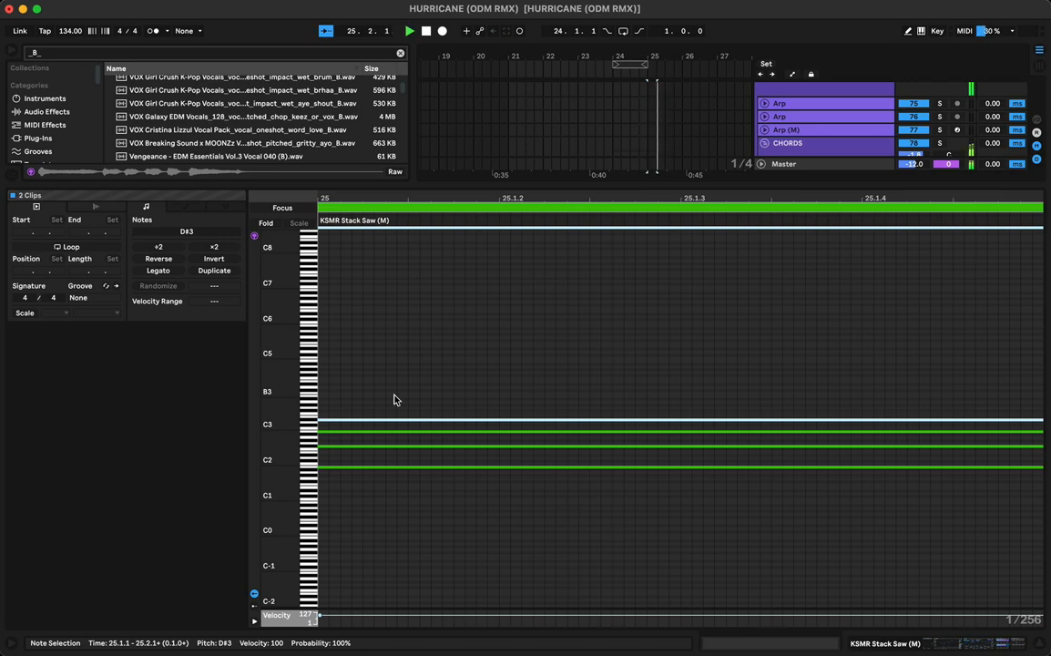
key("space")
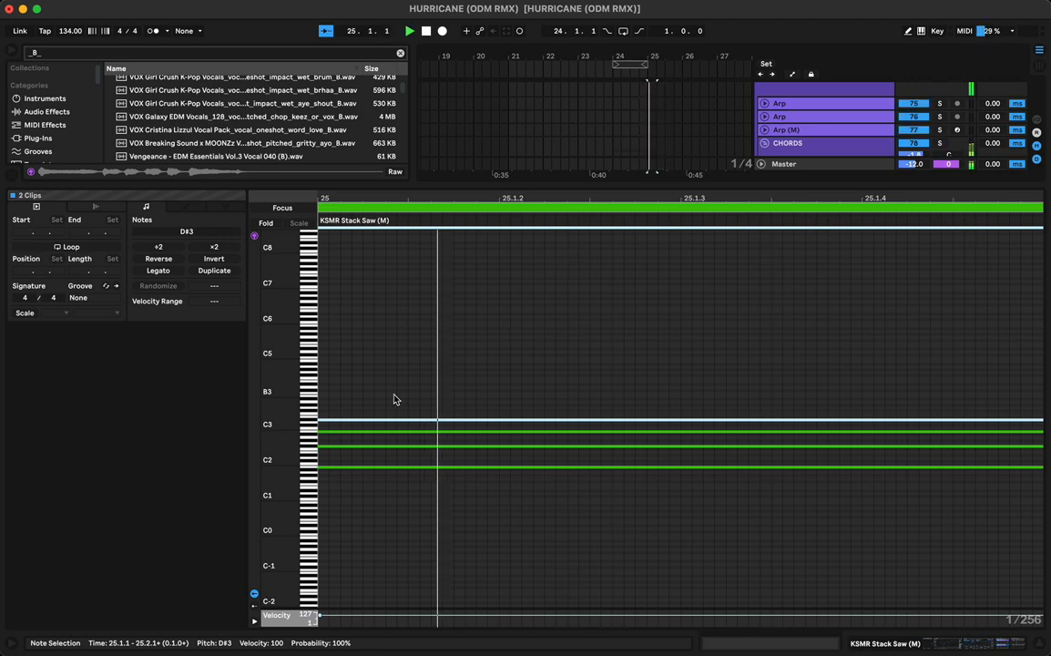
Close the note editor and play the saw chord sequence from 24.1.1
key("alt+super+l")
key("space")
key("space")
left_click(653, 245)
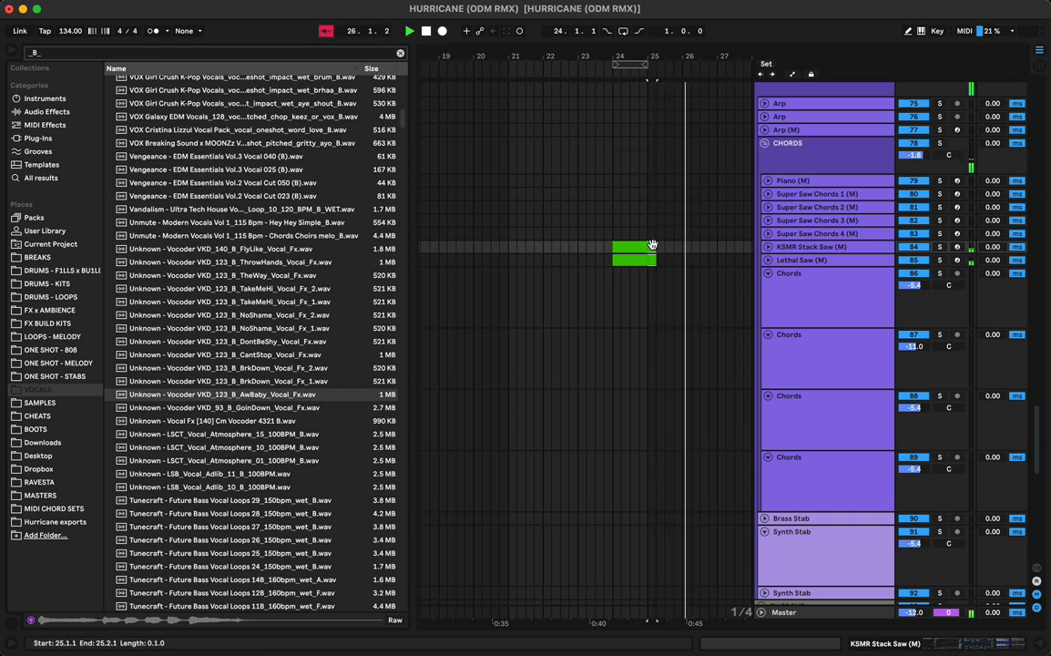
left_click(614, 234)
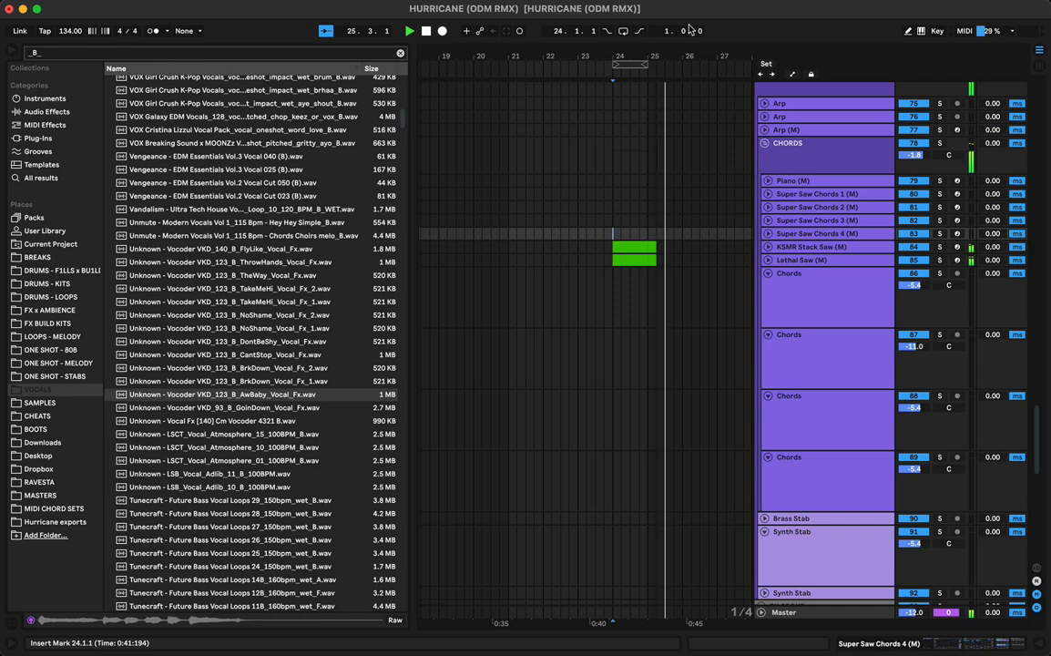
key("space")
key("space")
Copy the bar 25 KSMR Stack Saw and Lethal Saw clips onto Super Saw Chords 1 and 2 at 25.1.1, and play them
left_click_drag(651, 56, 651, 187)
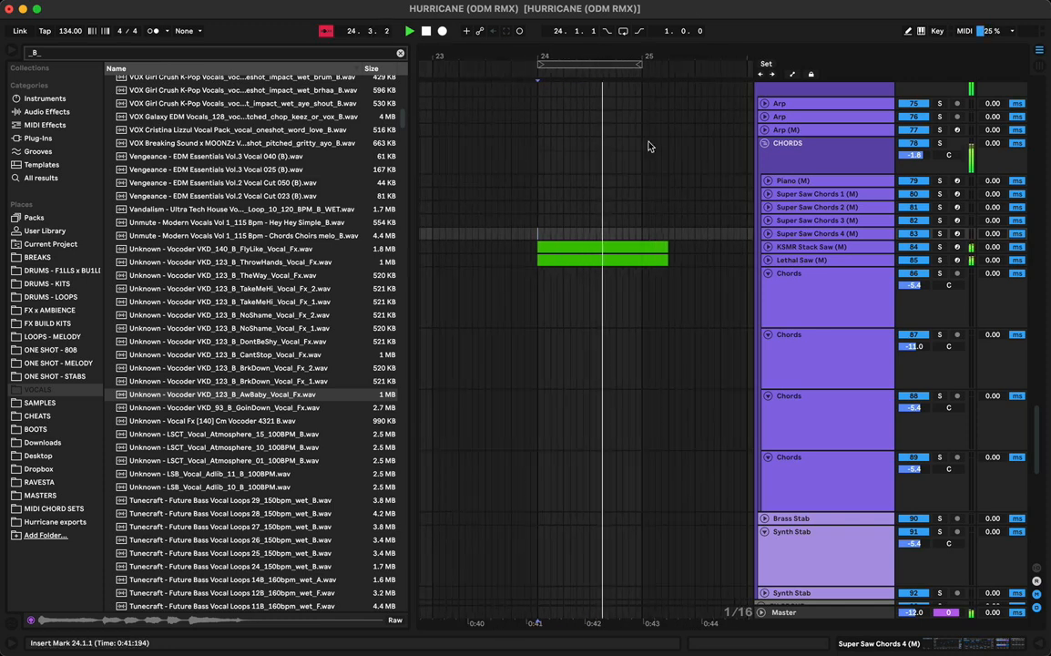
left_click(660, 246)
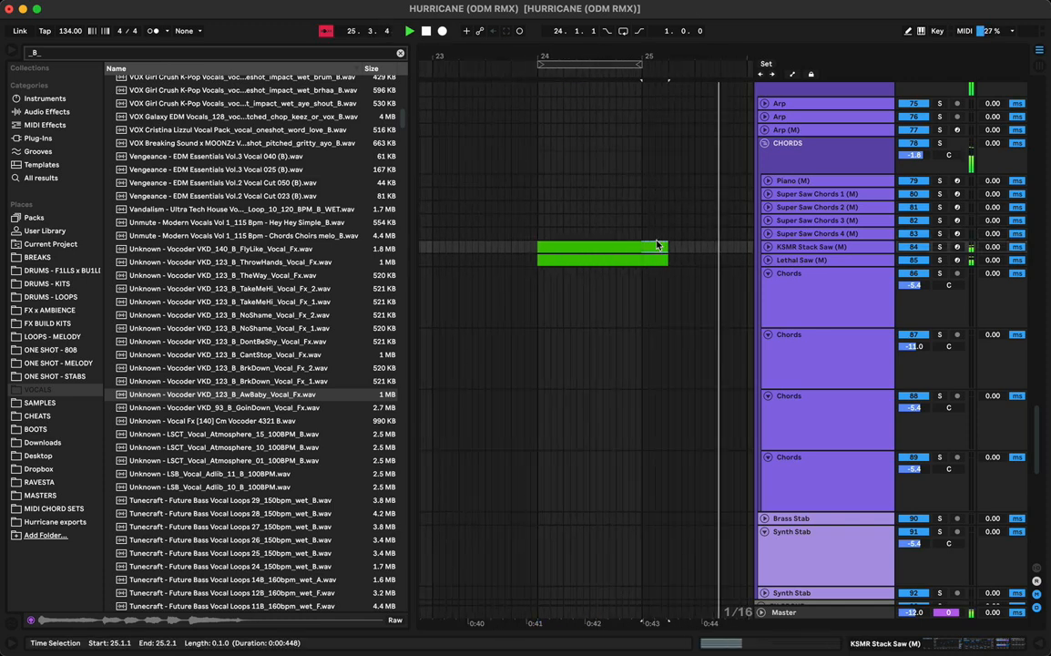
left_click(652, 262, "shift")
key("space")
key("space")
left_click_drag(653, 261, 654, 203)
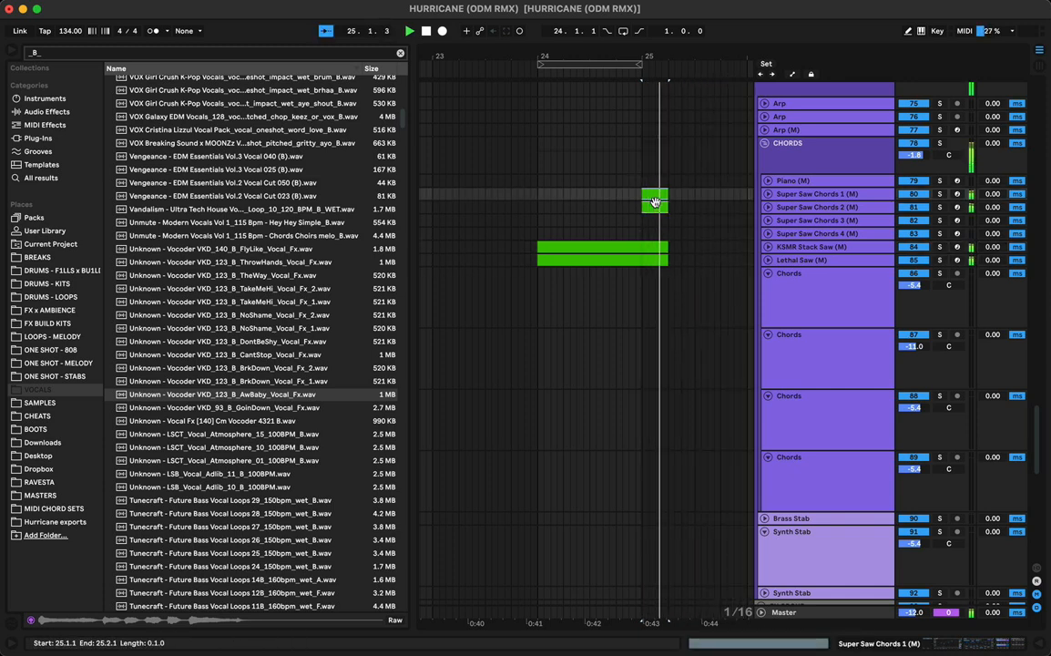
key("space")
key("space")
Copy the bar 24 KSMR Stack Saw and Lethal Saw clips onto Super Saw Chords 1 and 2 at 24.1.1, and play them
scroll(588, 250, "left", 5)
left_click(601, 254)
left_click(589, 270, "shift")
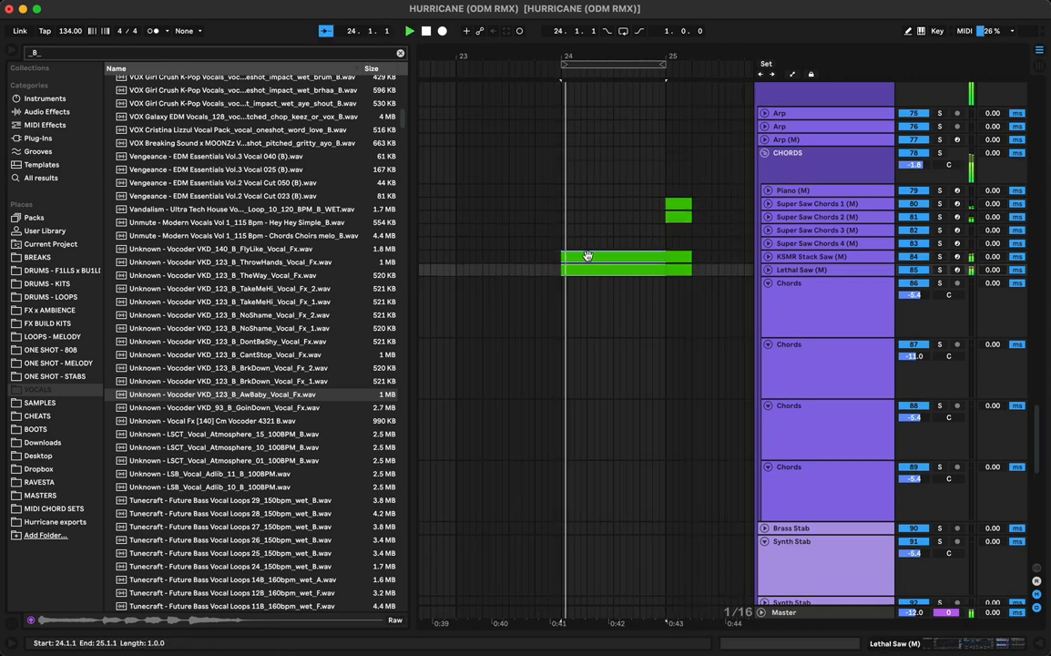
left_click_drag(588, 256, 588, 206)
key("space")
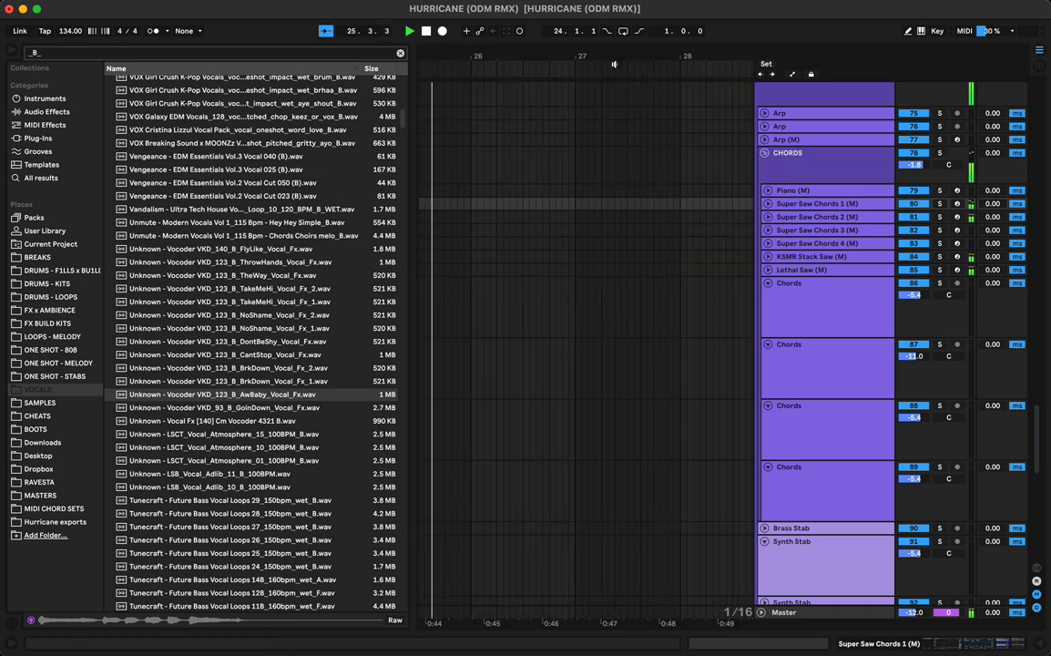
Copy the bar 25 chord hit across the Super Saw Chords, KSMR Stack Saw and Lethal Saw tracks to 17.1.1, and play it
left_click_drag(621, 70, 602, 56)
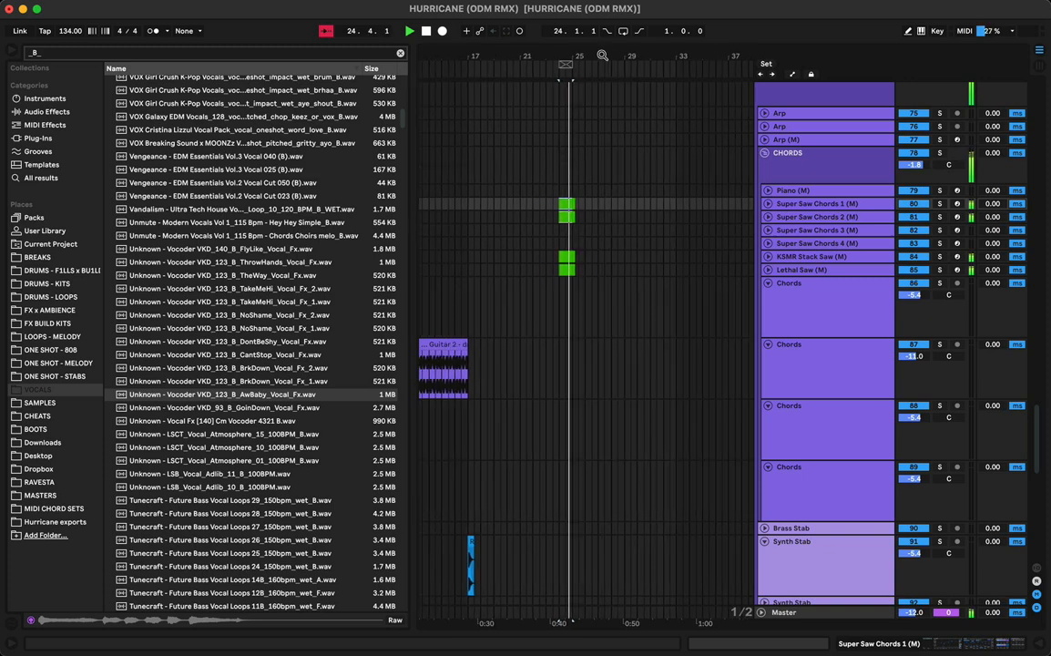
left_click_drag(580, 207, 576, 271)
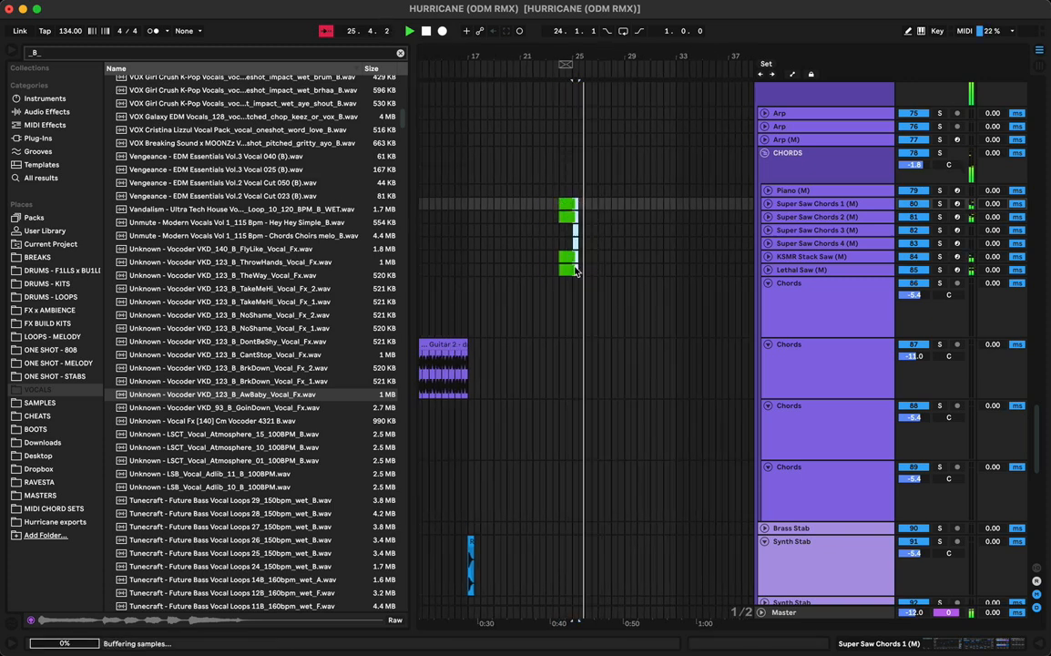
left_click(469, 203)
key("super+v")
key("space")
key("space")
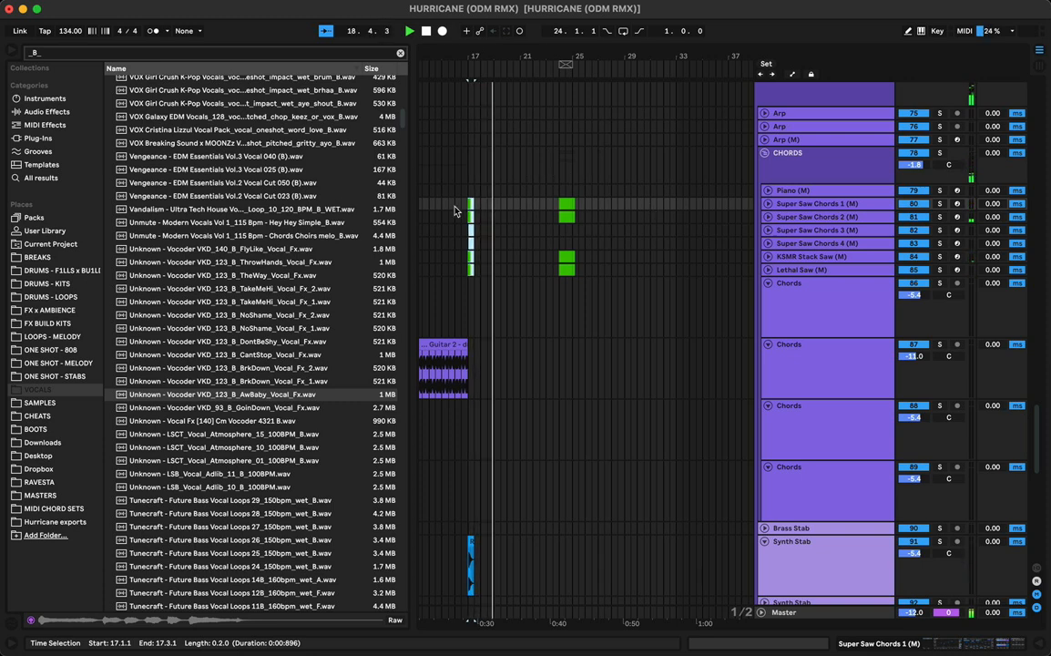
Hide the browser and play the drop from 17.1.1
left_click(12, 52)
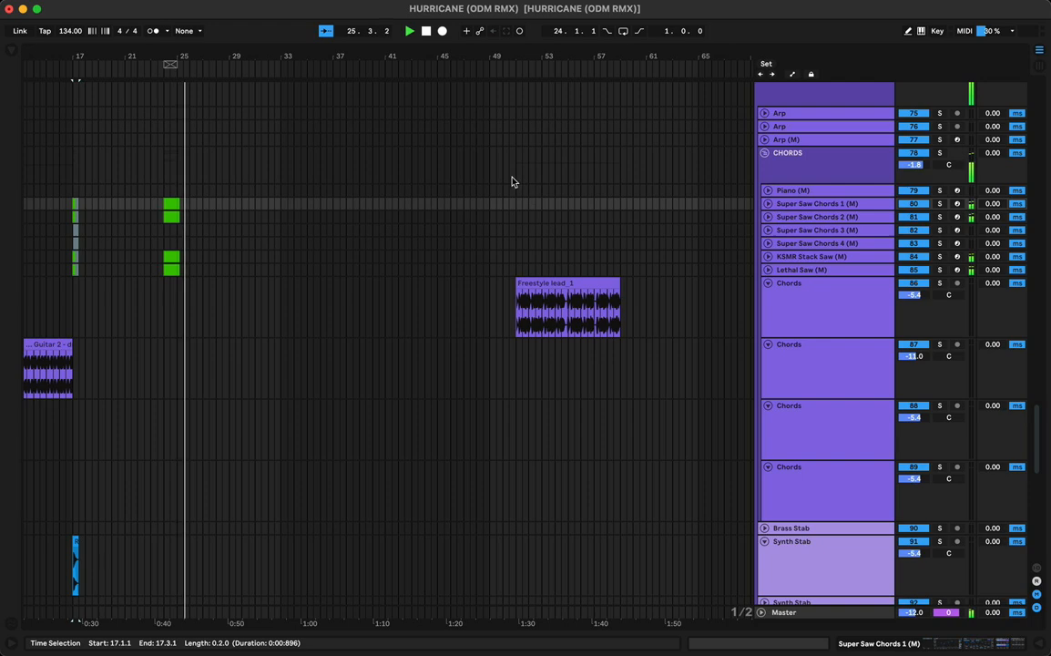
left_click(69, 164)
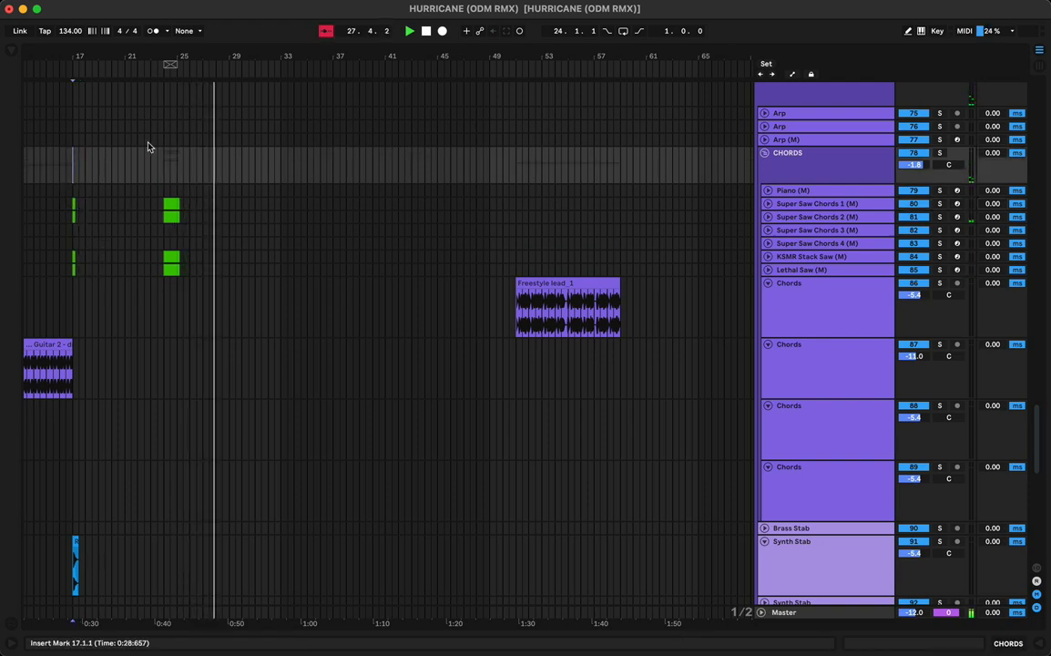
key("space")
key("space")
Look over the drum loop, cymbal, sub and bass tracks of the drop during playback
left_click_drag(122, 53, 127, 114)
left_click_drag(205, 91, 450, 87)
scroll(430, 239, "up", 4)
scroll(430, 239, "right", 2)
scroll(430, 238, "up", 15)
scroll(423, 148, "left", 1)
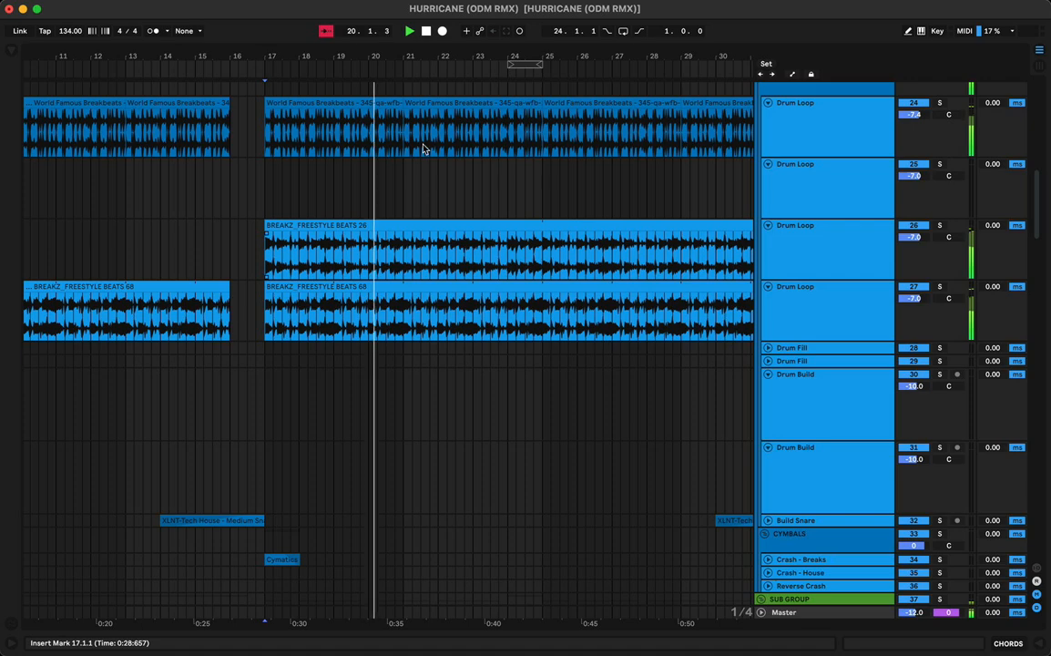
left_click_drag(424, 60, 424, 48)
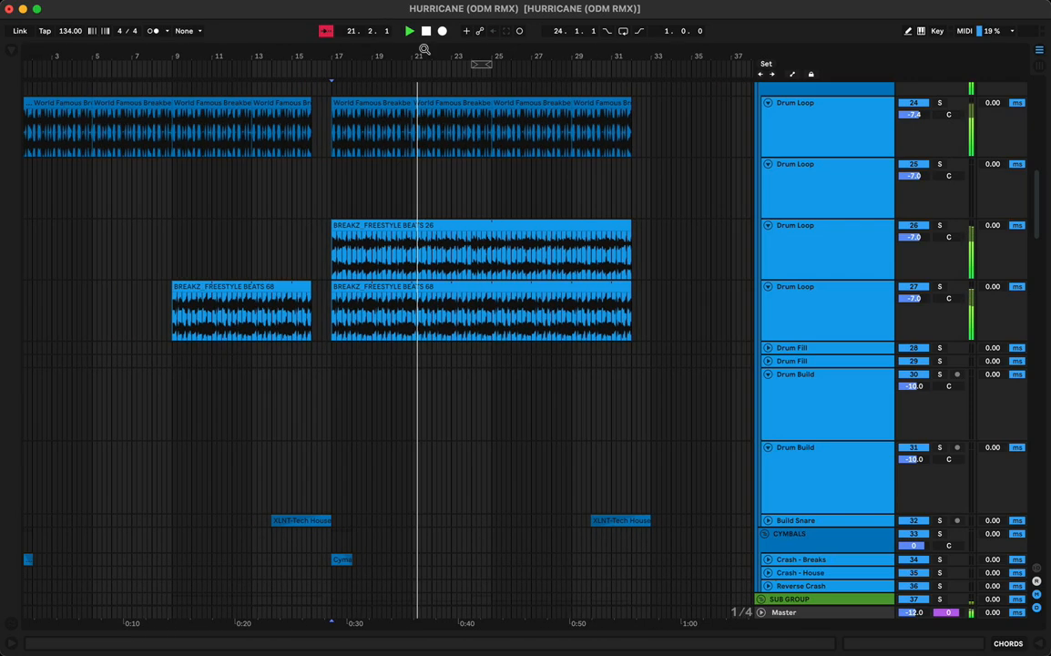
scroll(432, 347, "down", 10)
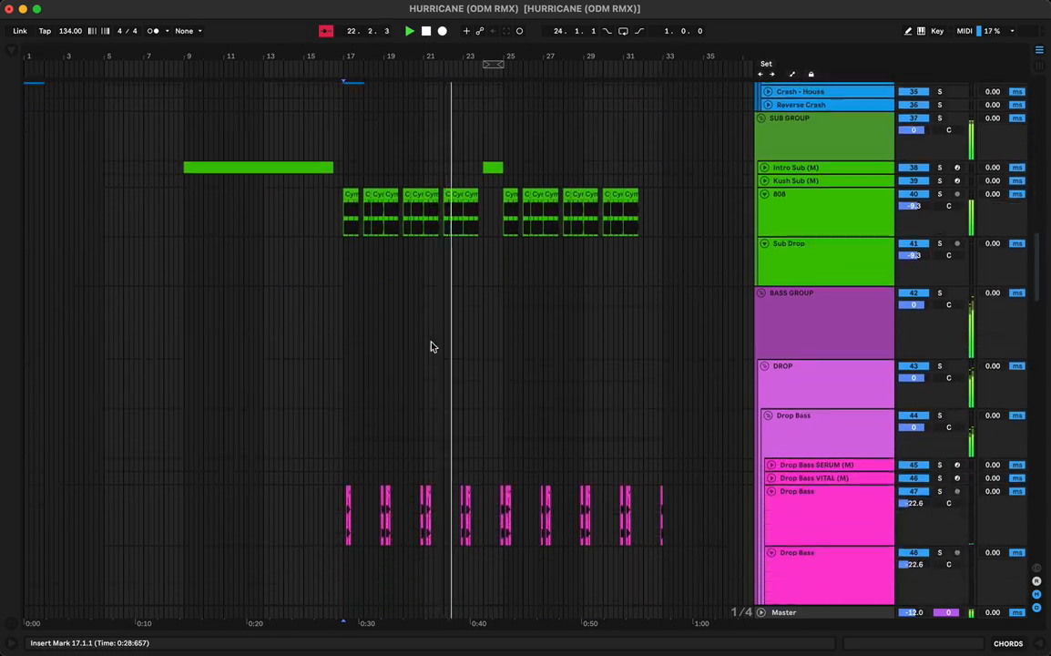
Look over the Drop Bass, garage bass, synth and chords tracks during playback
scroll(432, 346, "down", 8)
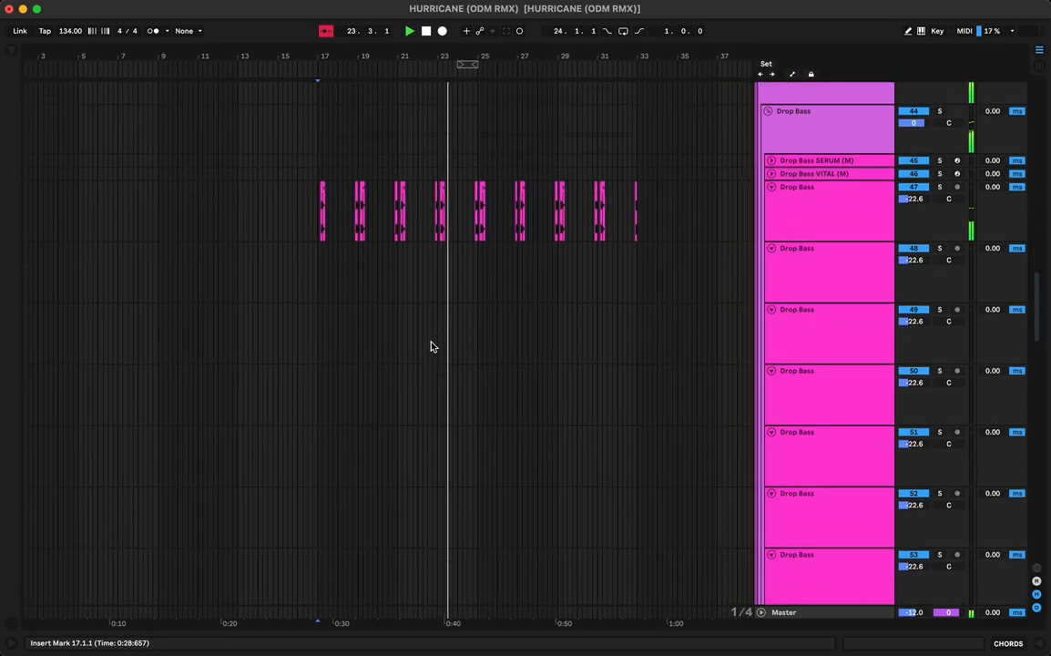
scroll(432, 346, "down", 2)
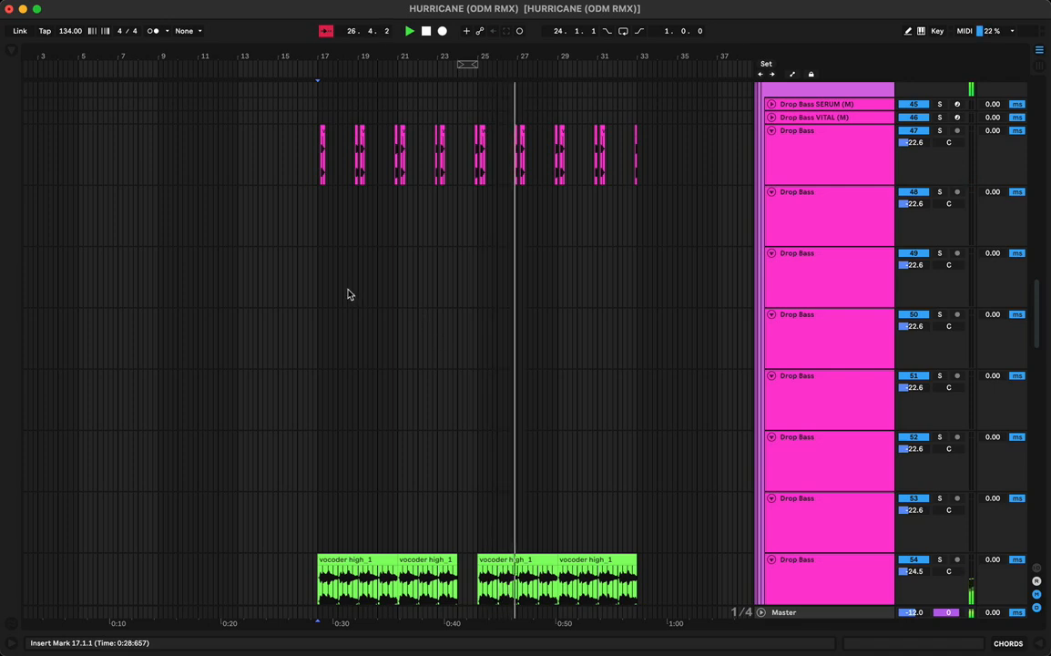
left_click(319, 278)
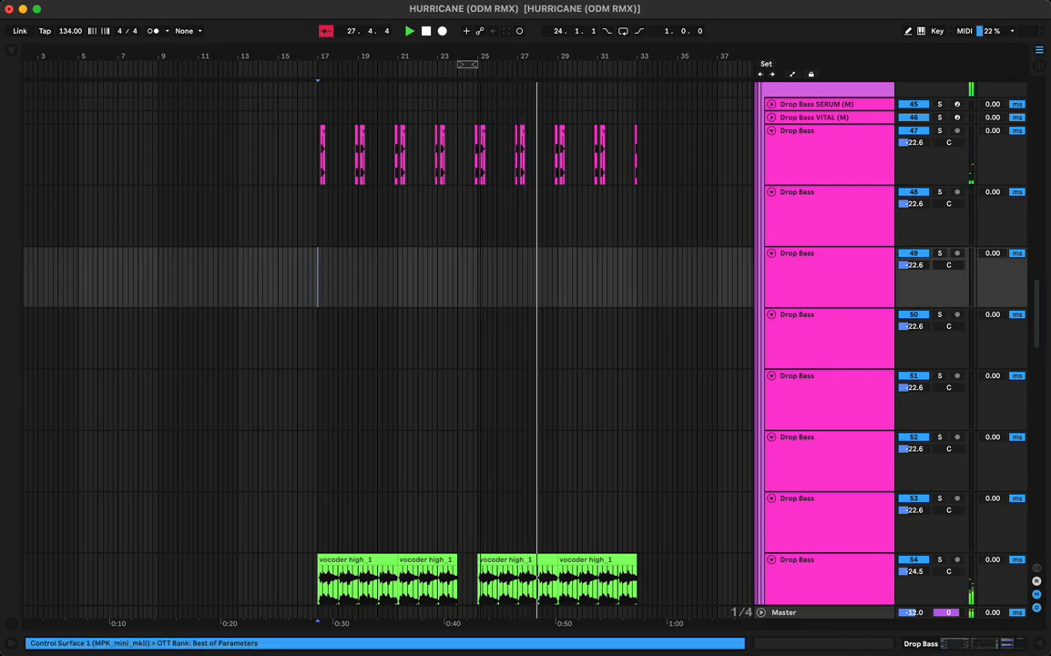
left_click_drag(329, 55, 329, 42)
scroll(358, 188, "down", 15)
scroll(358, 187, "down", 5)
scroll(358, 187, "up", 15)
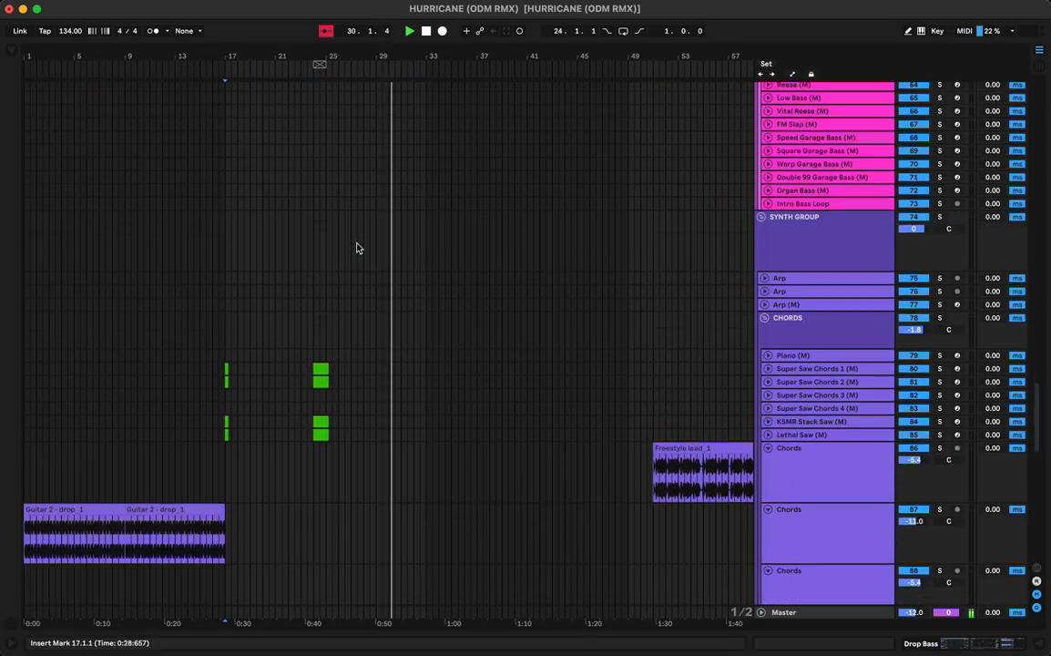
scroll(357, 246, "down", 5)
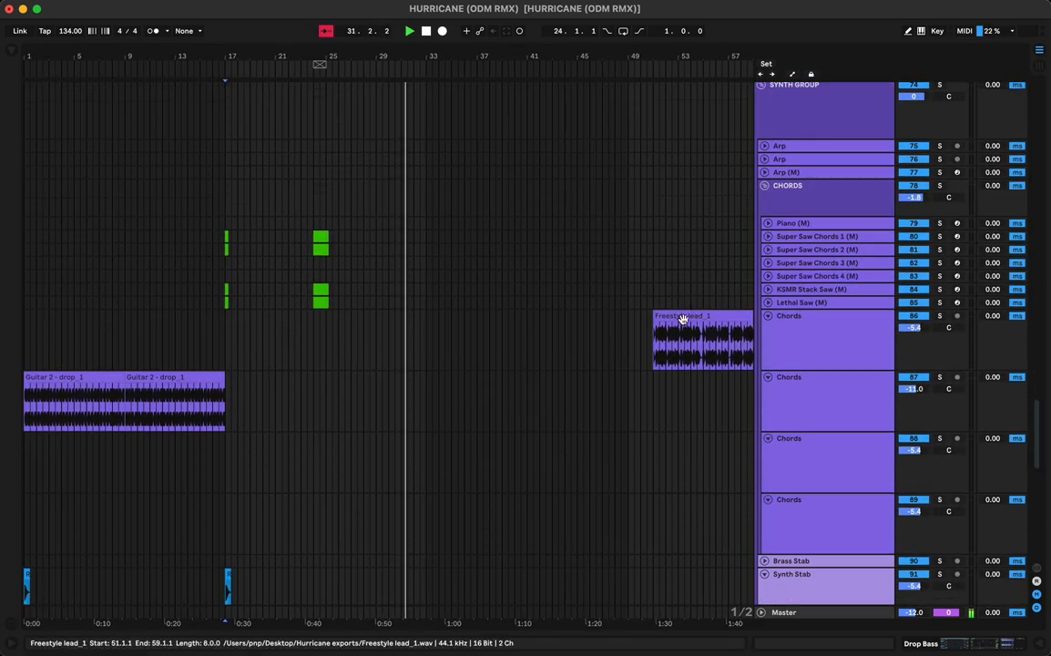
Move the Freestyle lead_1 clip to 33.1.1 on its Chords track and open its clip settings
left_click_drag(681, 314, 463, 312)
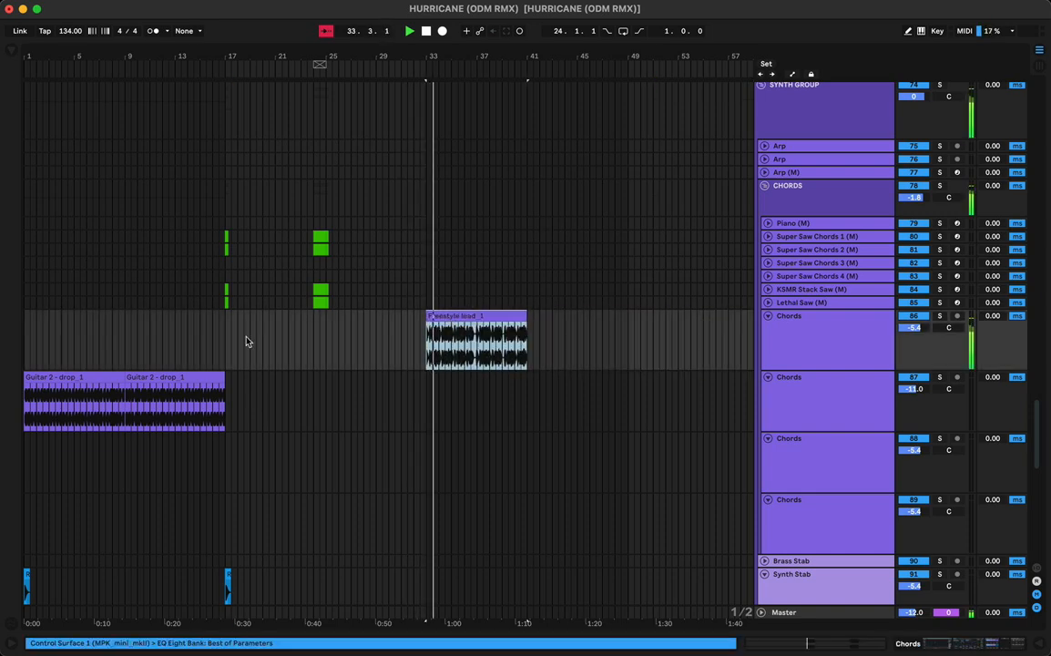
left_click(228, 334)
double_click(436, 324)
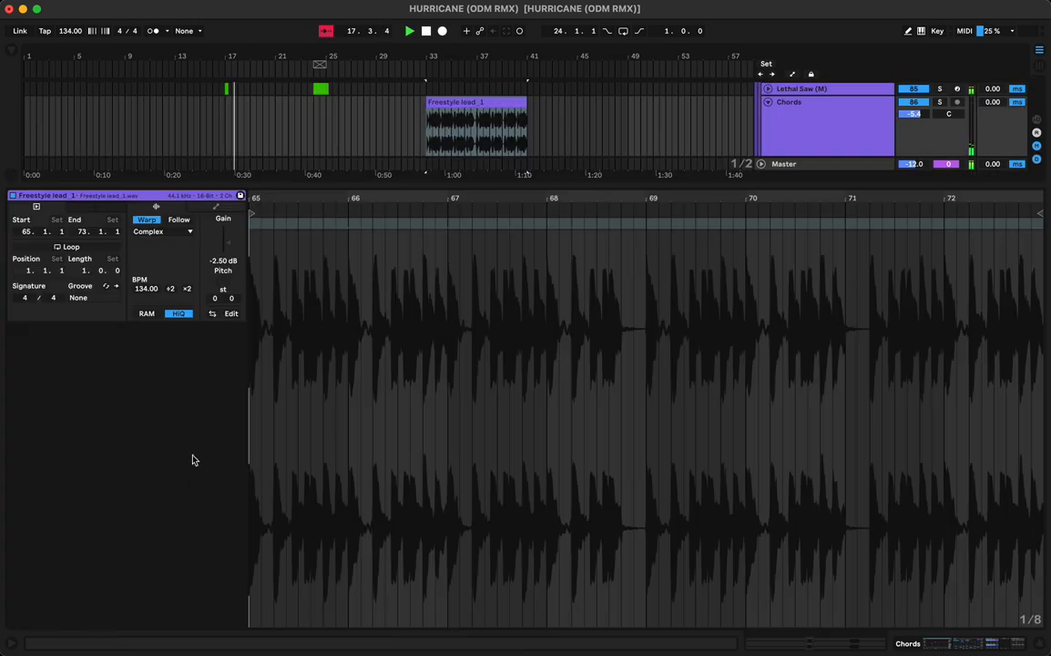
Audition the Freestyle lead_1 clip pitched up 4 and 5 semitones, and set its transposition to -7 semitones
key("space")
key("Up")
key("Up")
key("Up")
key("Up")
key("space")
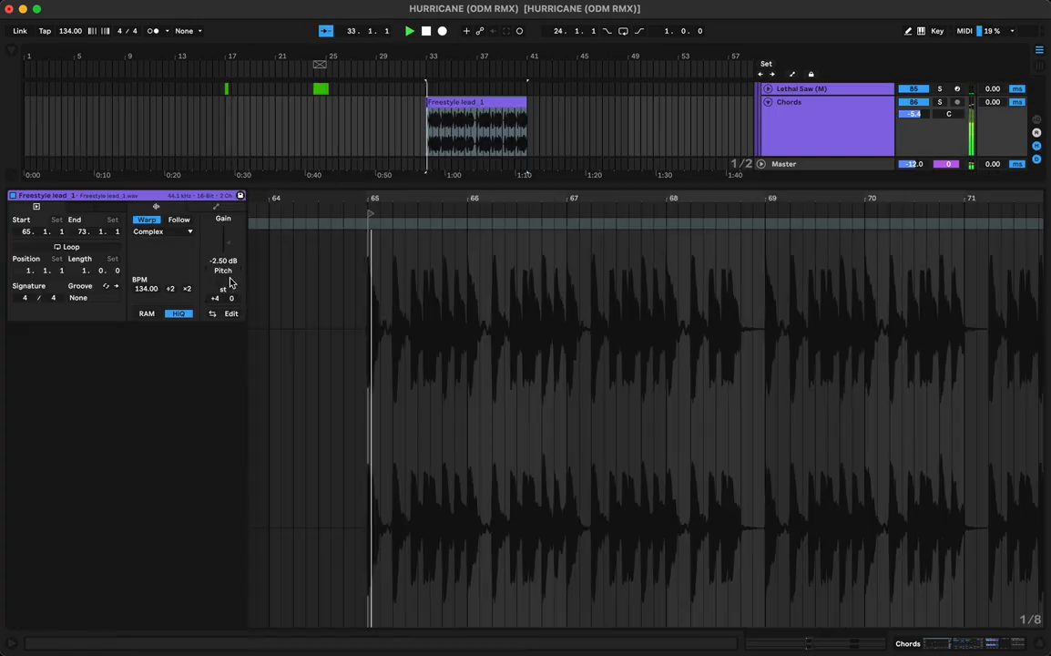
key("space")
key("Up")
key("space")
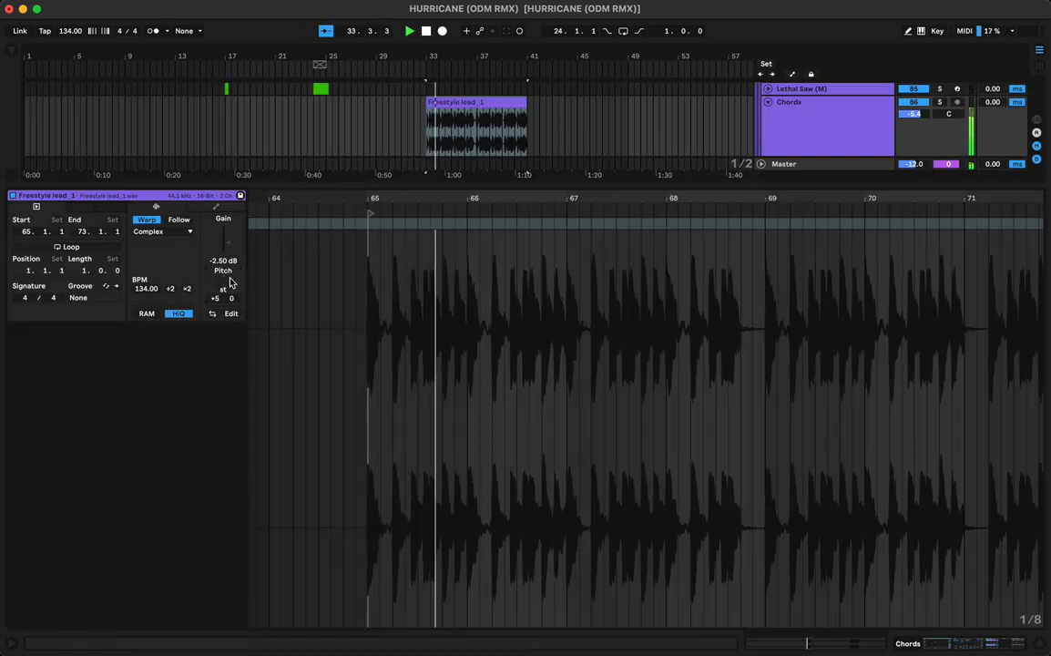
key("shift+Down")
key("space")
key("space")
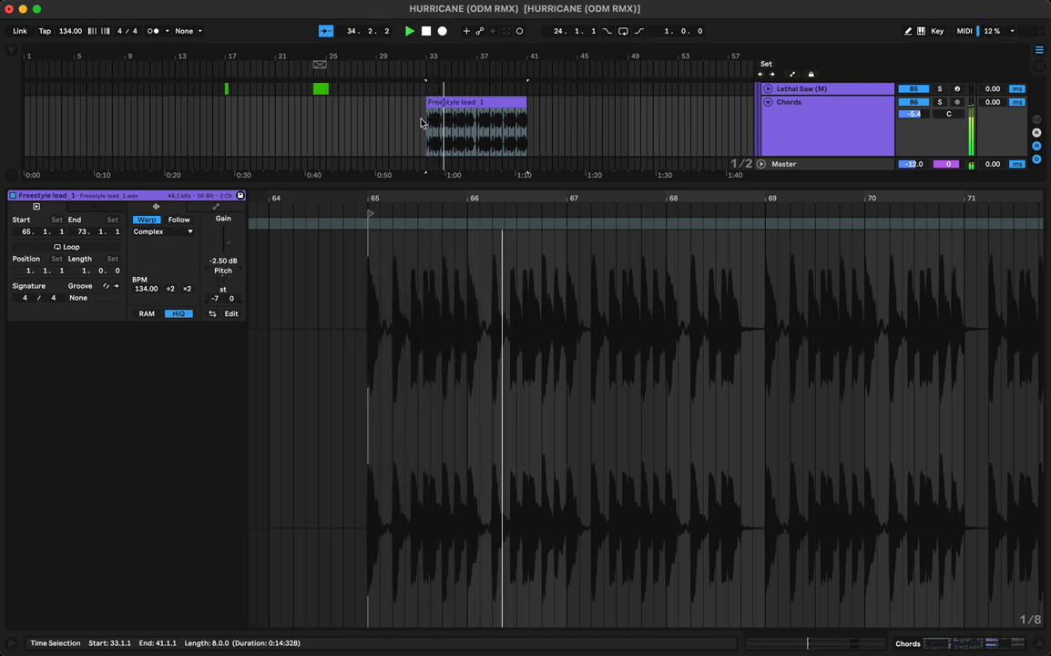
Try the Freestyle lead_1 clip at 25.1.1 during playback, hide its clip settings, and move it back to 33.1.1
left_click_drag(451, 113, 353, 101)
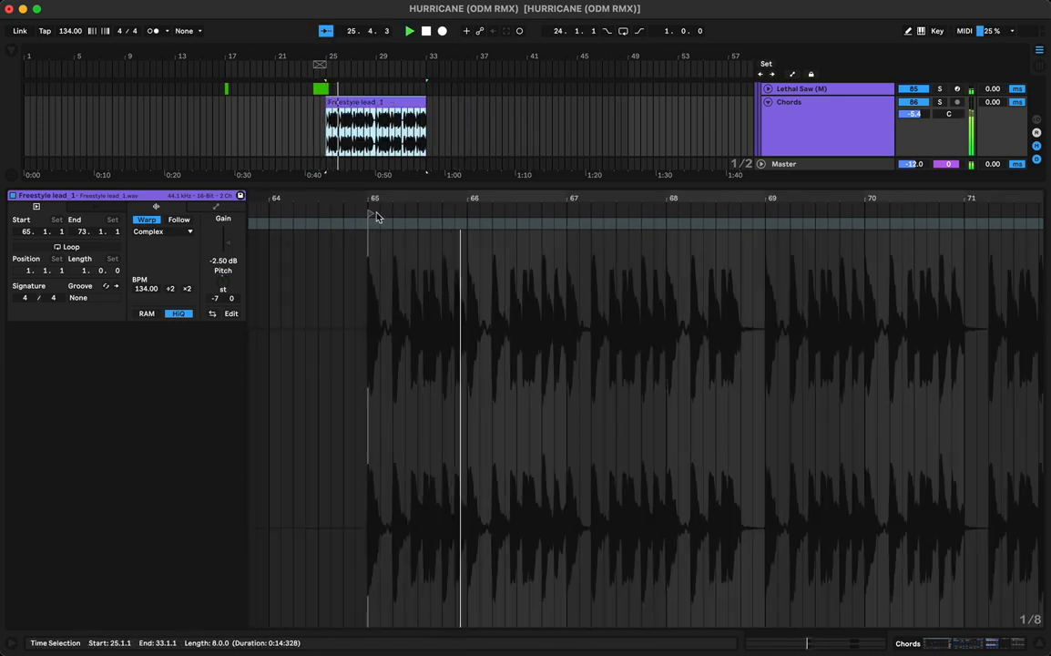
key("super+alt+l")
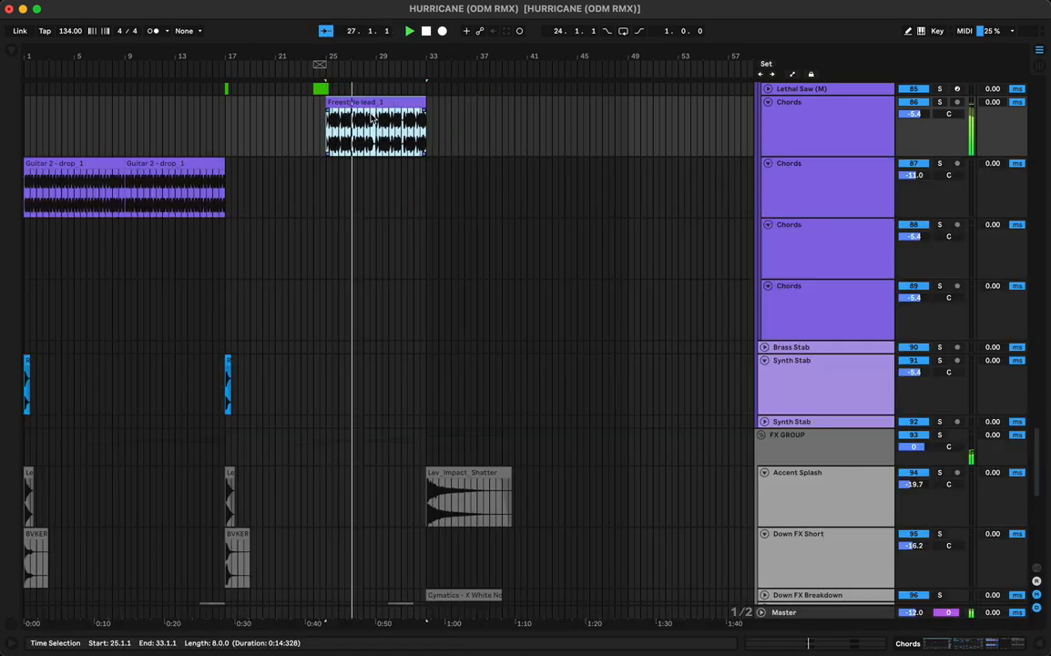
left_click_drag(368, 100, 467, 110)
Solo the Synth Stab track and play its clip at 17.1.1
left_click(228, 125)
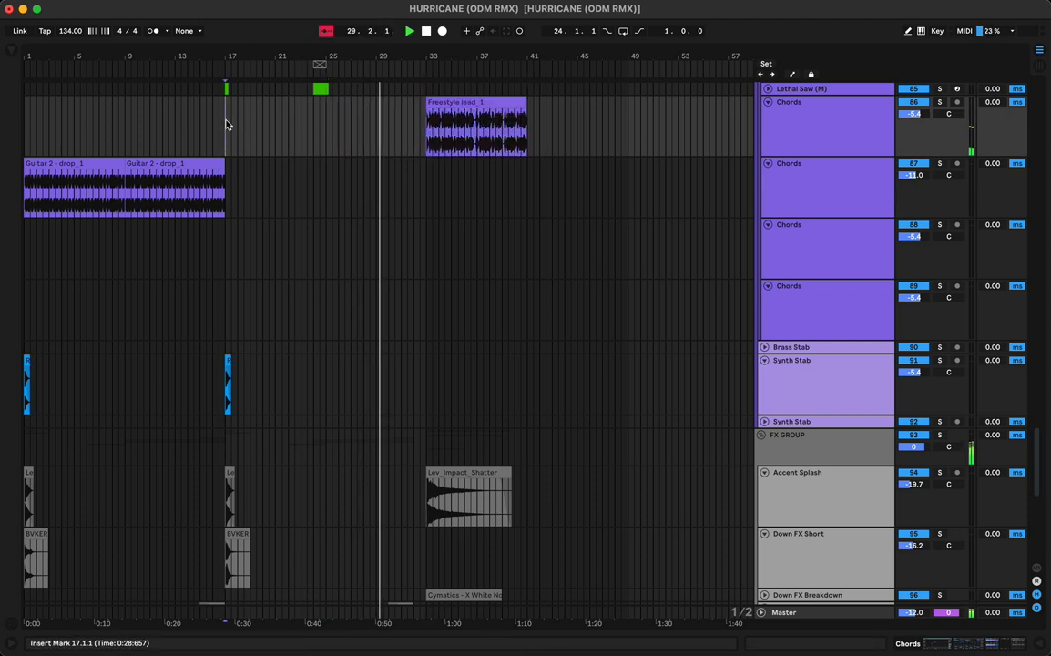
left_click(229, 360)
key("s")
key("space")
key("space")
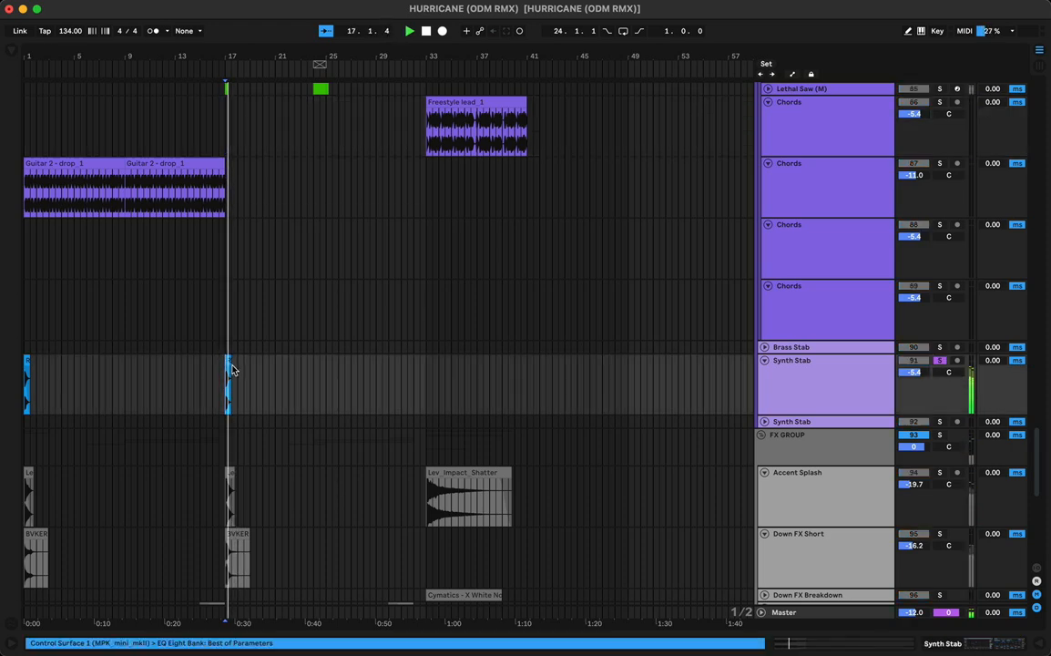
Delete the Synth Stab clips at 1.1.1 and 17.1.1, unsolo the track, and play the drop from 17.1.1
left_click(238, 369)
key("space")
left_click_drag(238, 372, 1, 369)
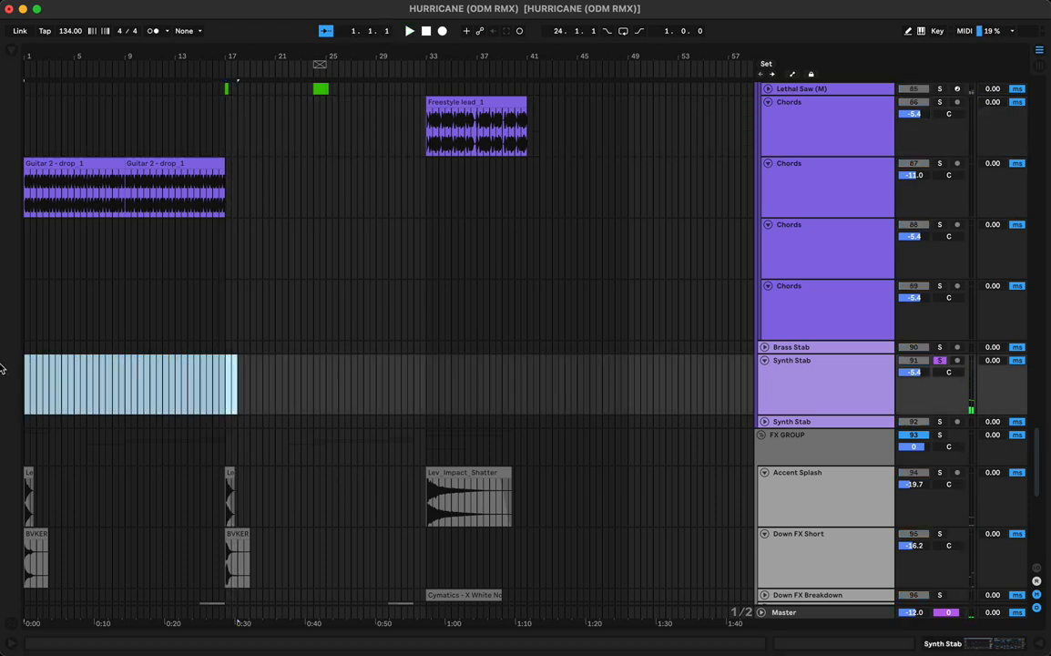
left_click(225, 395)
key("space")
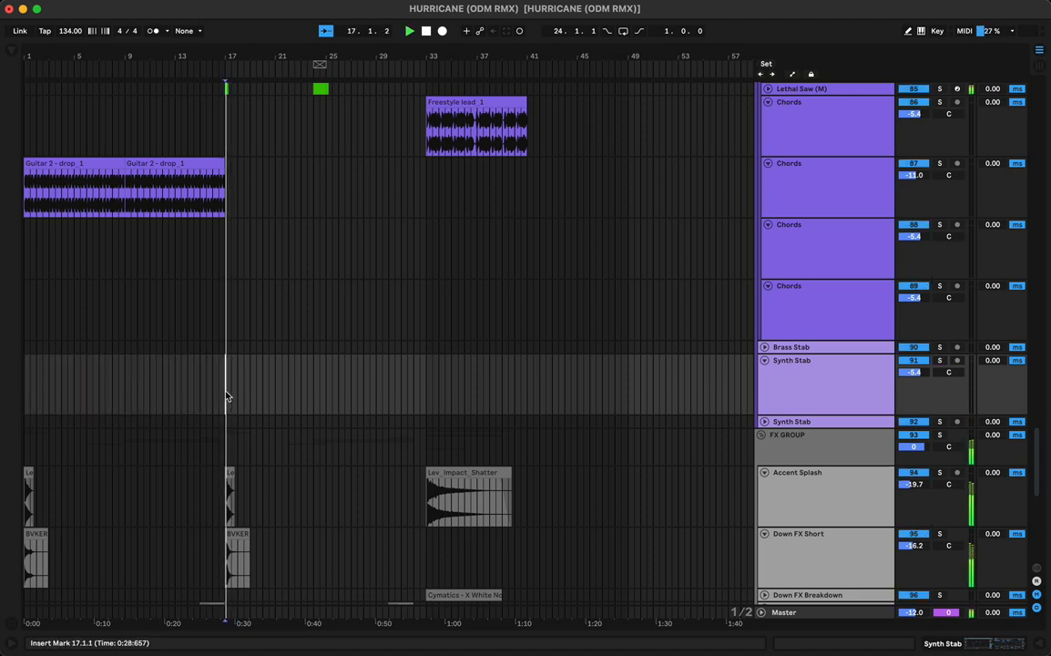
Show the device chain of the Super Saw Chords tracks and play their chord hit at 17.1.1
scroll(245, 382, "up", 10)
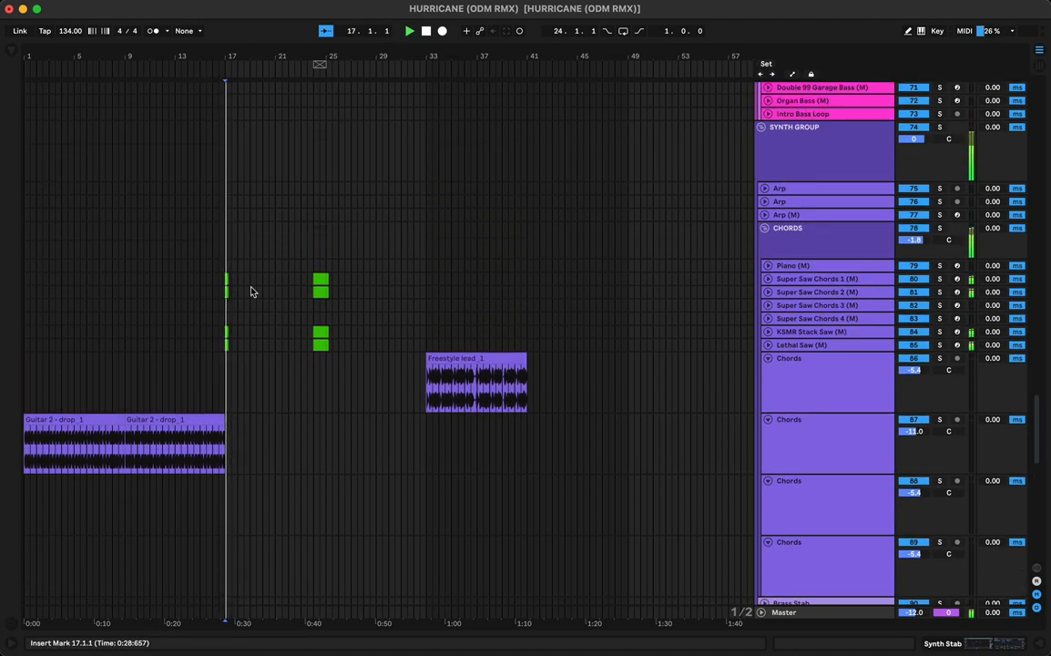
left_click(226, 291)
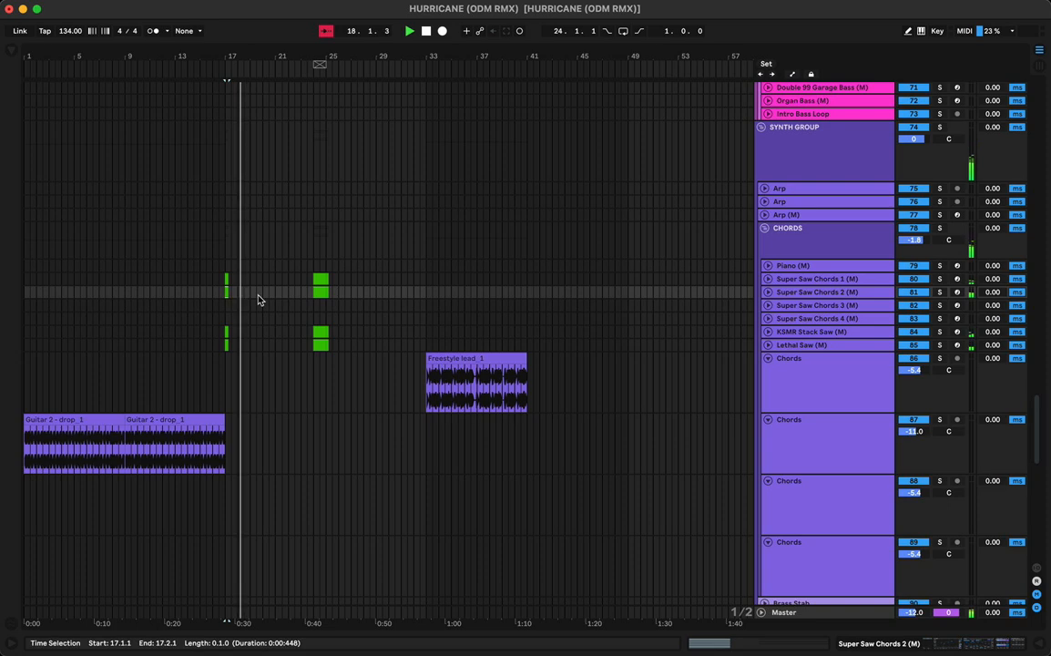
left_click(226, 278)
key("shift+Tab")
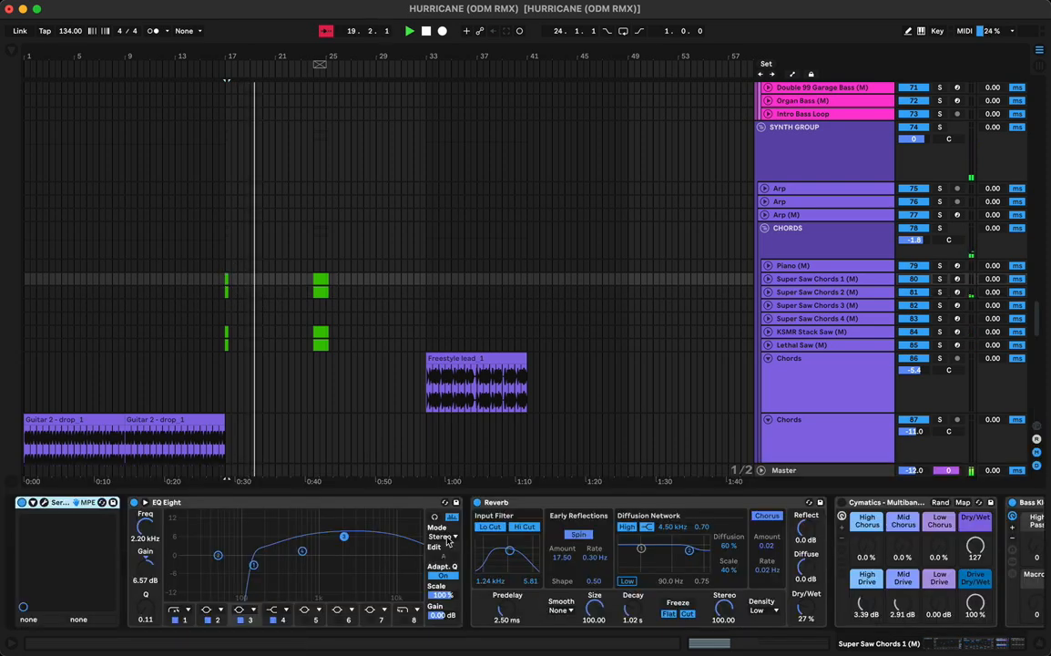
key("space")
key("space")
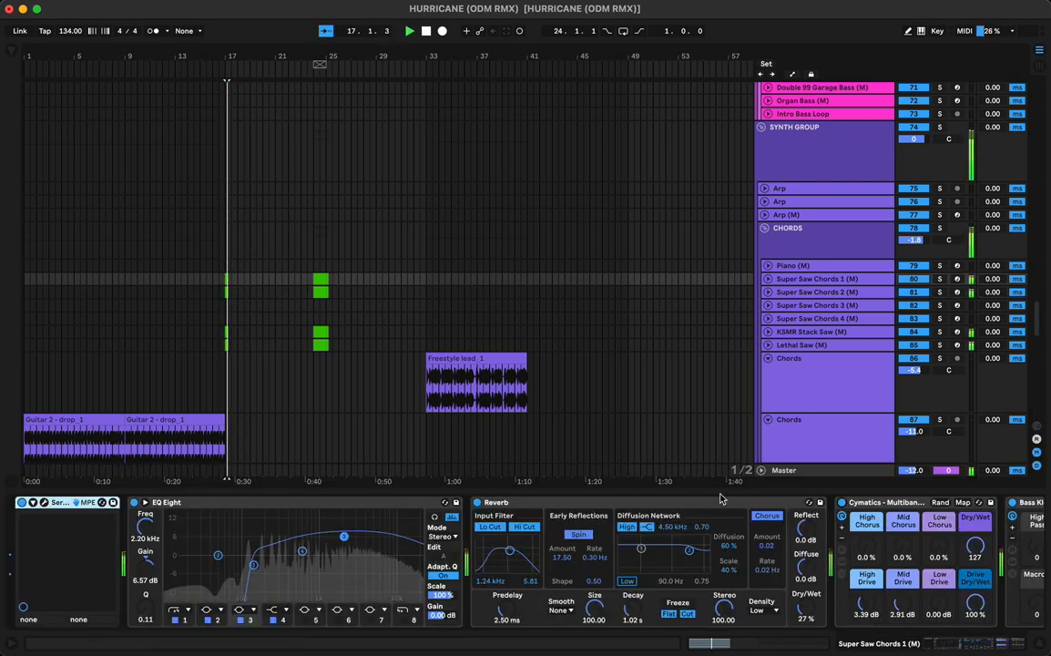
left_click(226, 292)
left_click(226, 291)
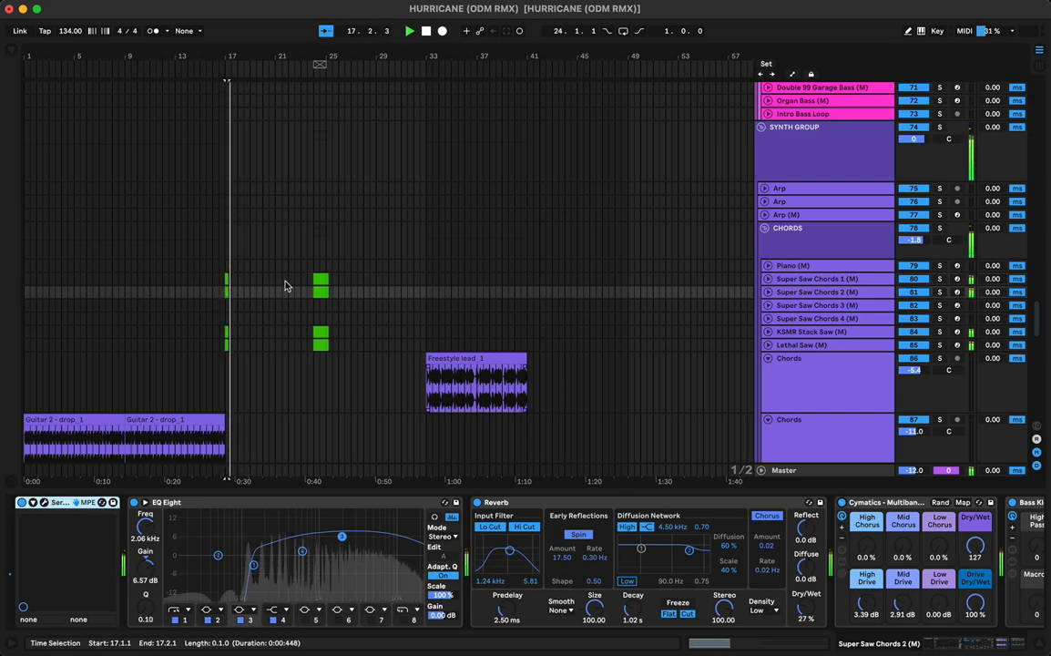
Copy the Super Saw Chords 2 clips at 17.1.1 and 24.1.1 onto Super Saw Chords 3, and play from 17.1.1
left_click(325, 292)
left_click(228, 292)
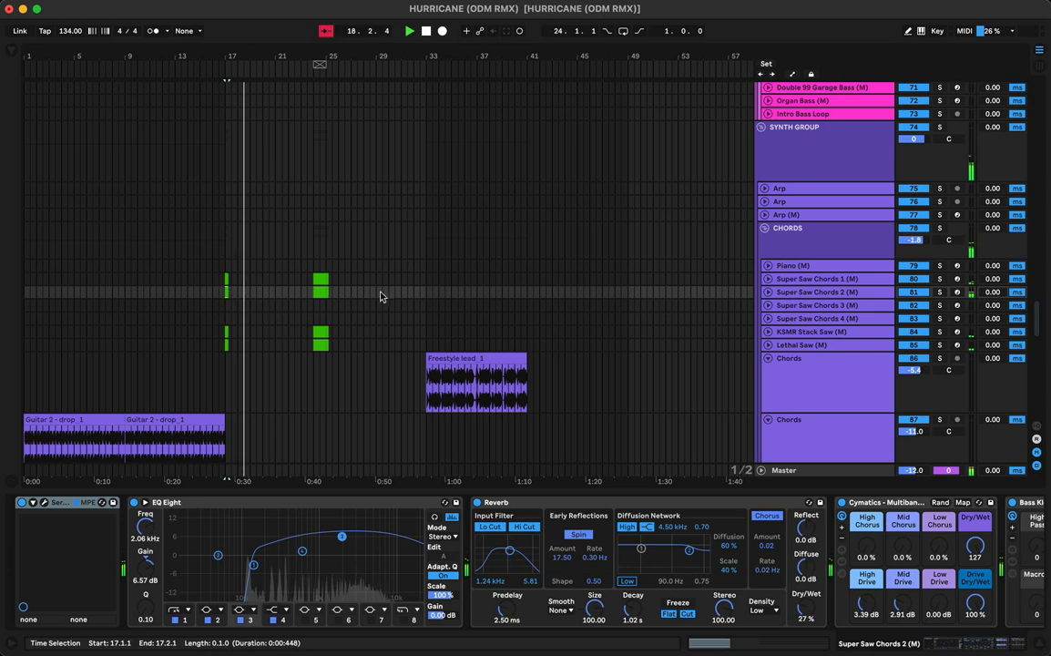
left_click(368, 293, "shift")
left_click_drag(319, 298, 319, 307)
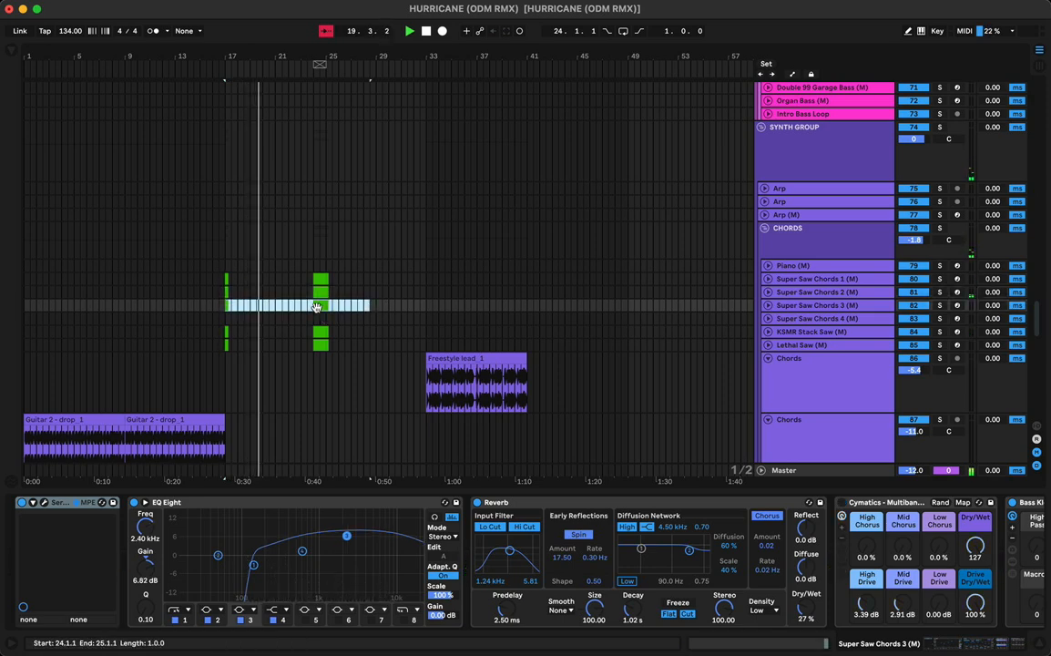
key("space")
key("space")
Play the layered saw chord fill from 24.1.1 and the chord hit from 17.1.1
left_click(319, 306)
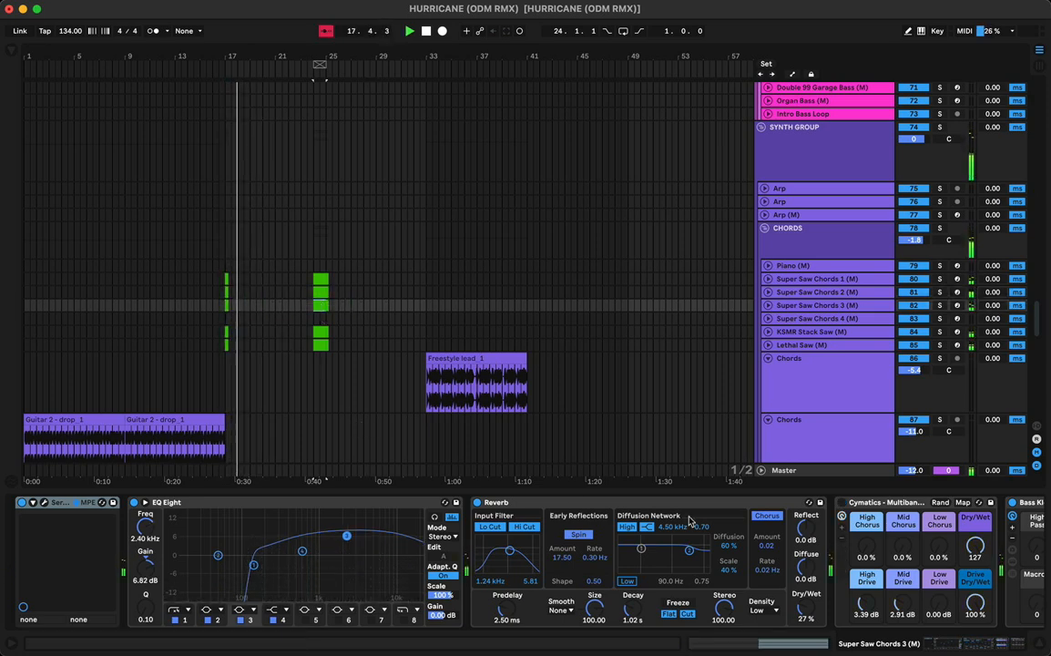
key("space")
key("space")
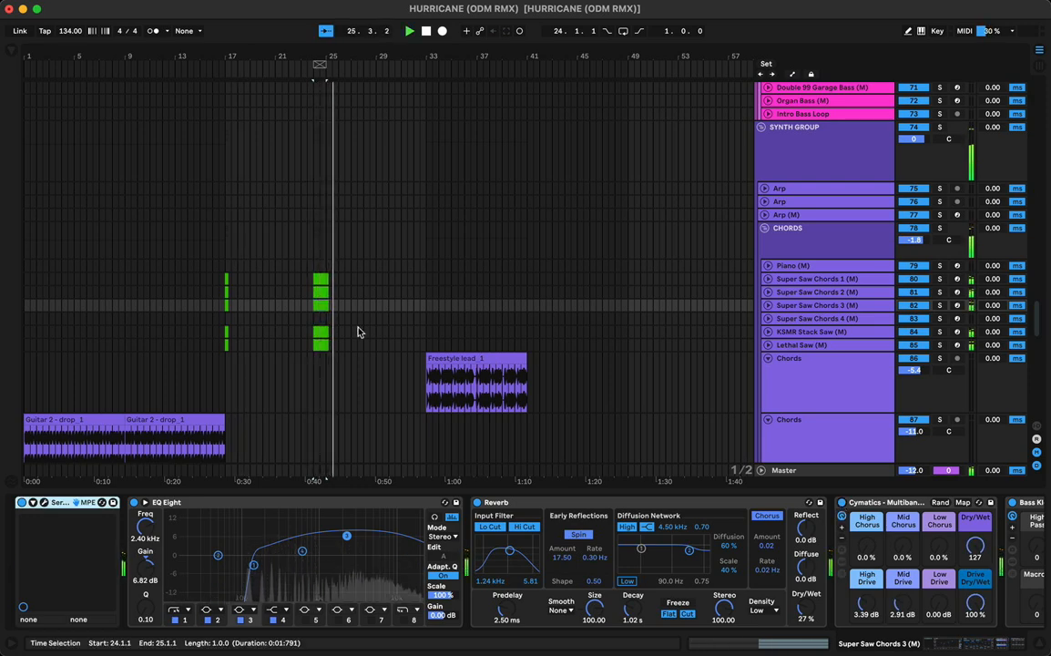
left_click(227, 280)
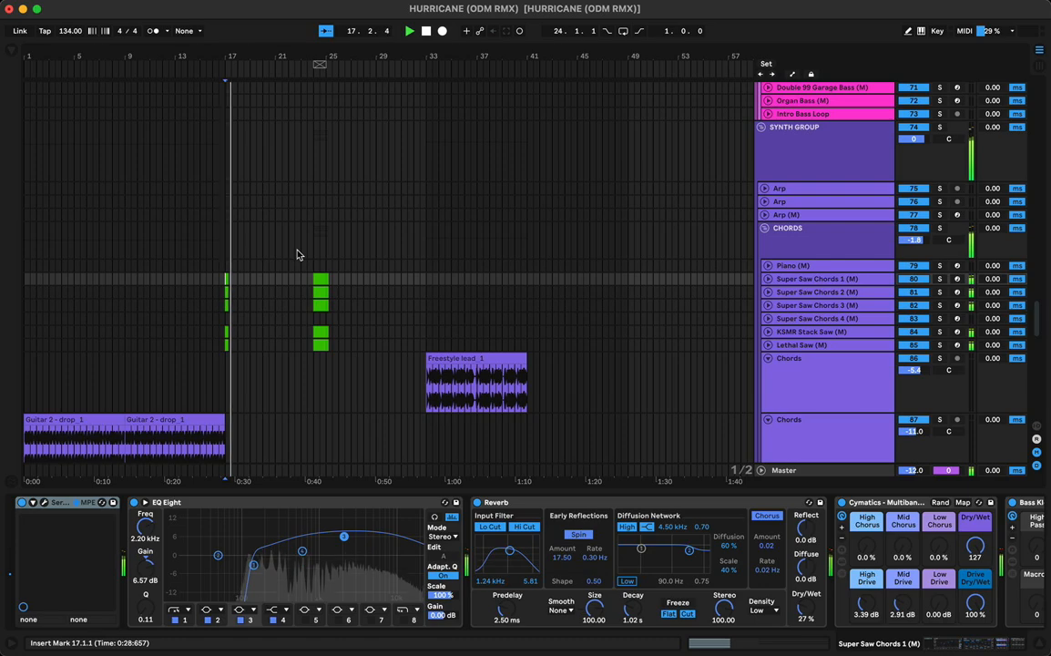
Try duplicating the four bars of saw chord hits from 17.1.1 to 21.1.1, undo it, and play from 25.1.1
mouse_move(311, 56)
left_mouse_down()
mouse_move(312, 66)
mouse_move(446, 56)
mouse_move(329, 56)
left_mouse_up()
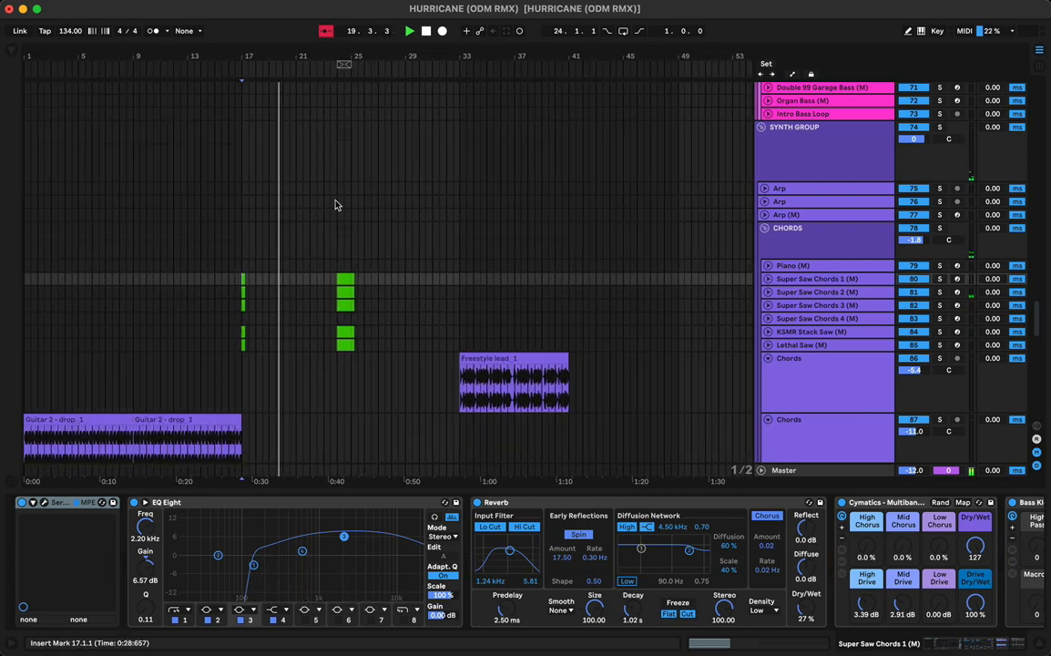
left_click_drag(294, 283, 246, 335)
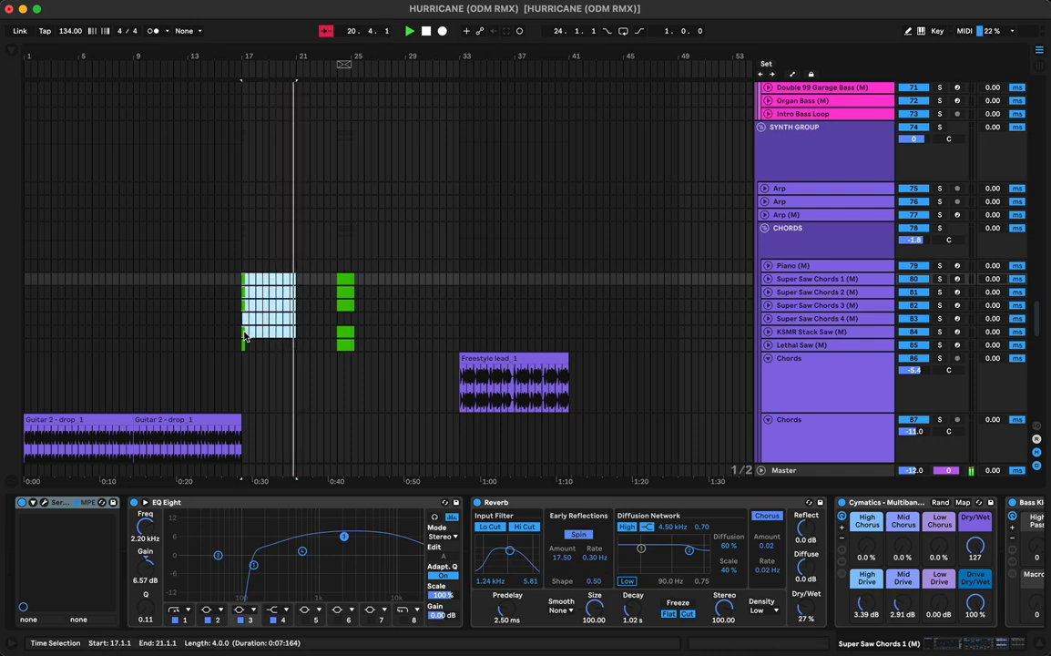
key("super+d")
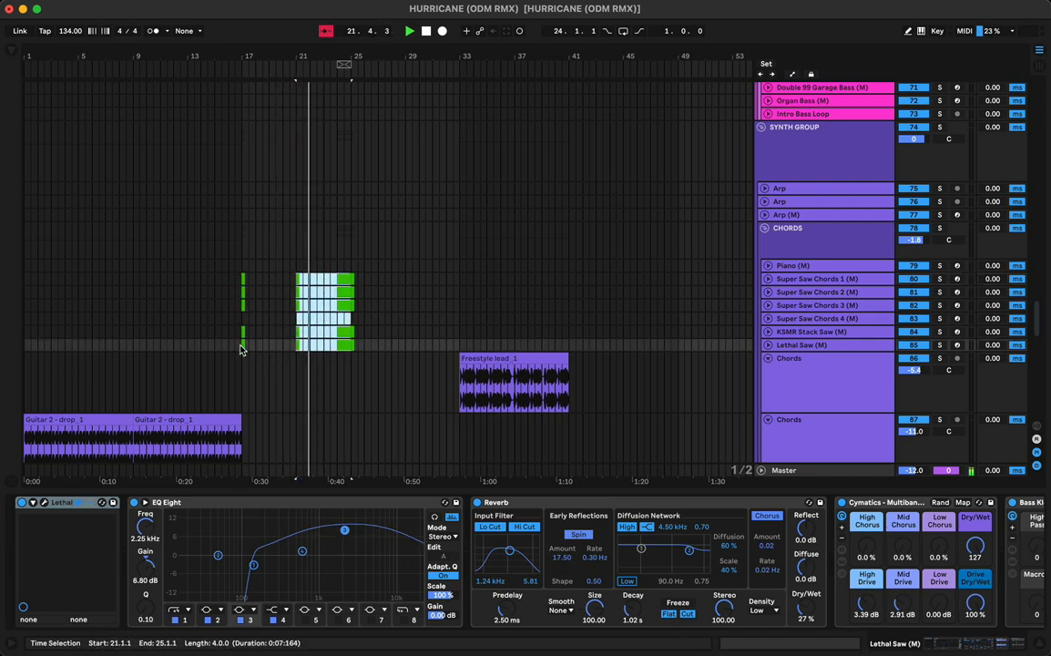
key("space")
key("super+z")
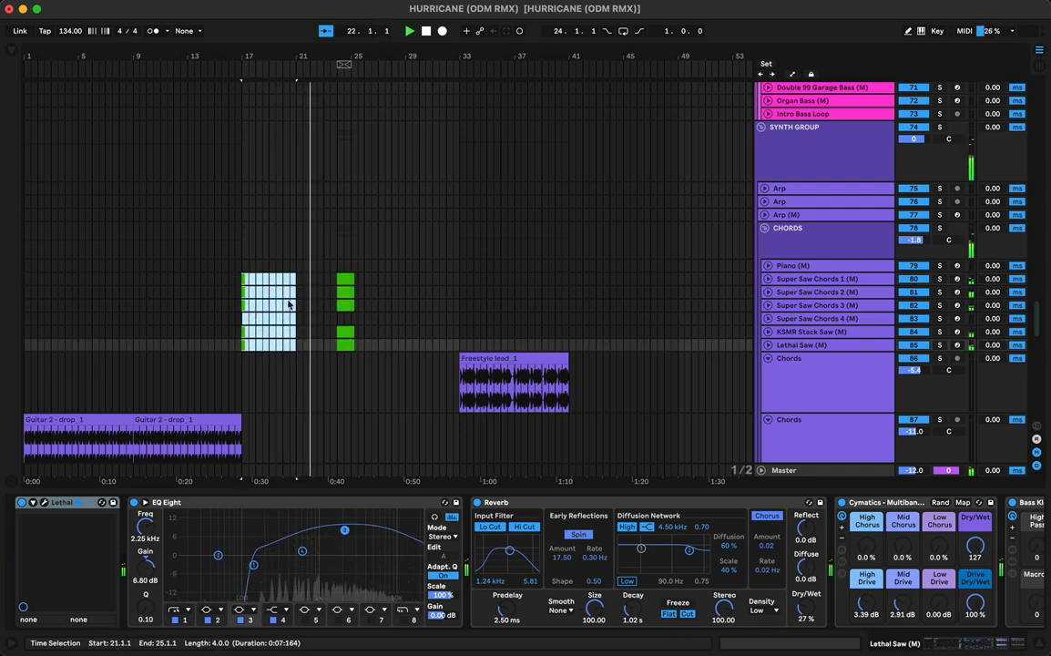
left_click(352, 254)
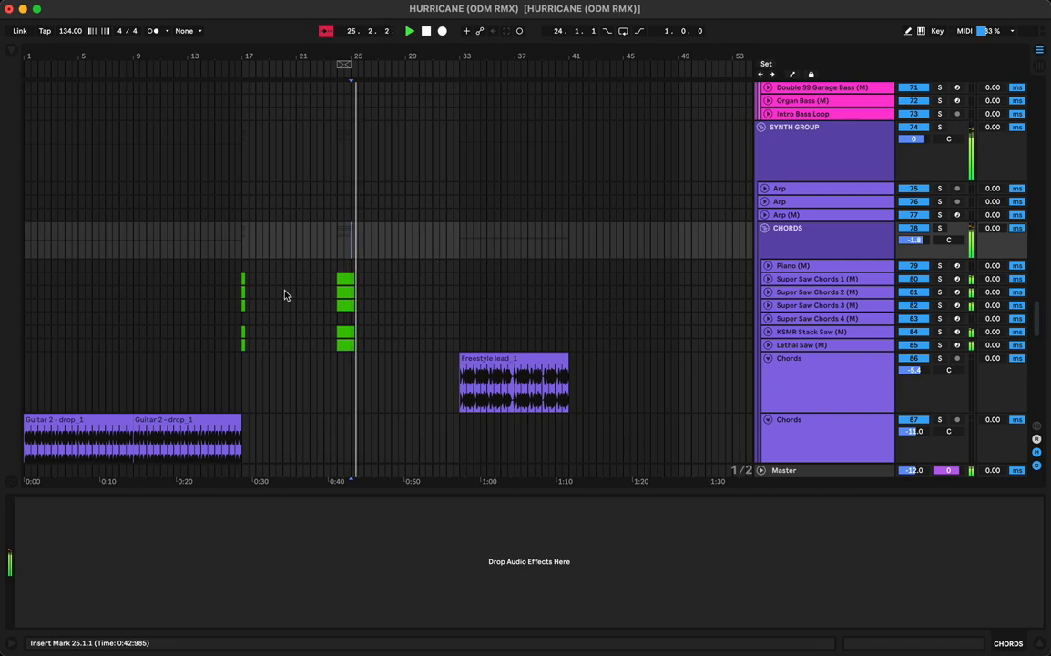
left_click(243, 280)
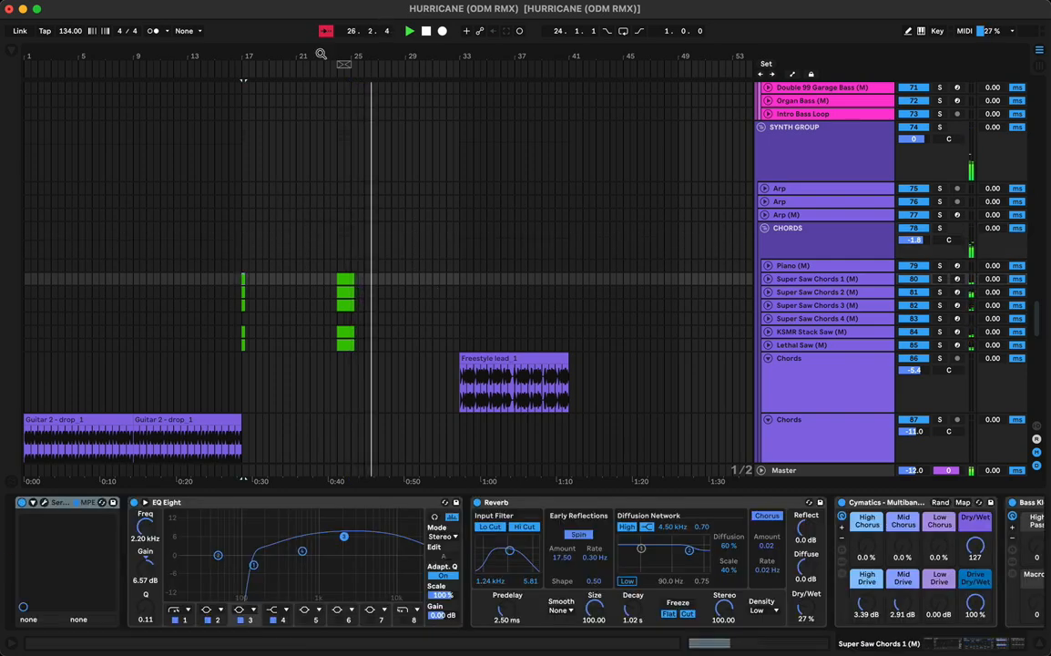
Copy the one-beat Pre Drop Vox chop just before bar 9 to 20.4.1 and play it
left_click_drag(322, 49, 265, 49)
scroll(268, 247, "down", 15)
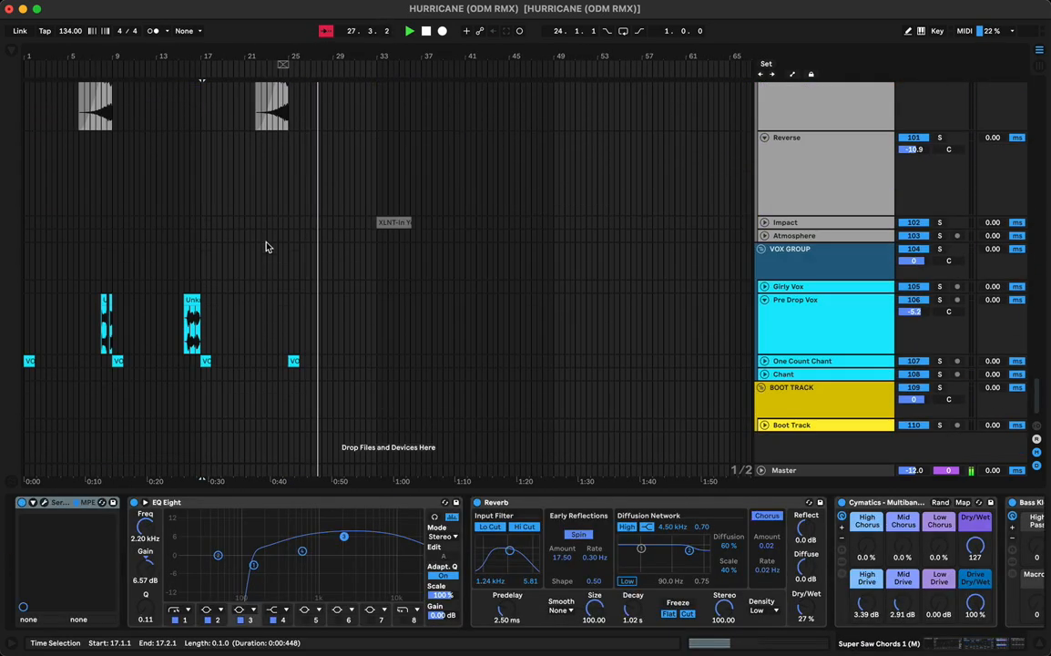
left_click(109, 298)
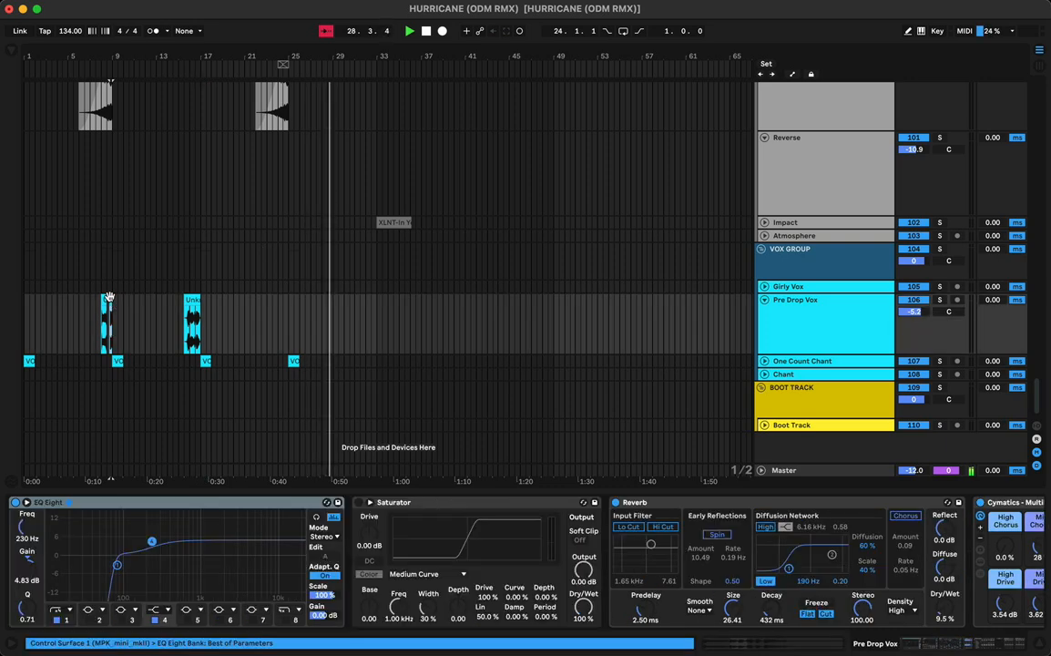
left_click_drag(236, 339, 245, 332)
key("space")
key("space")
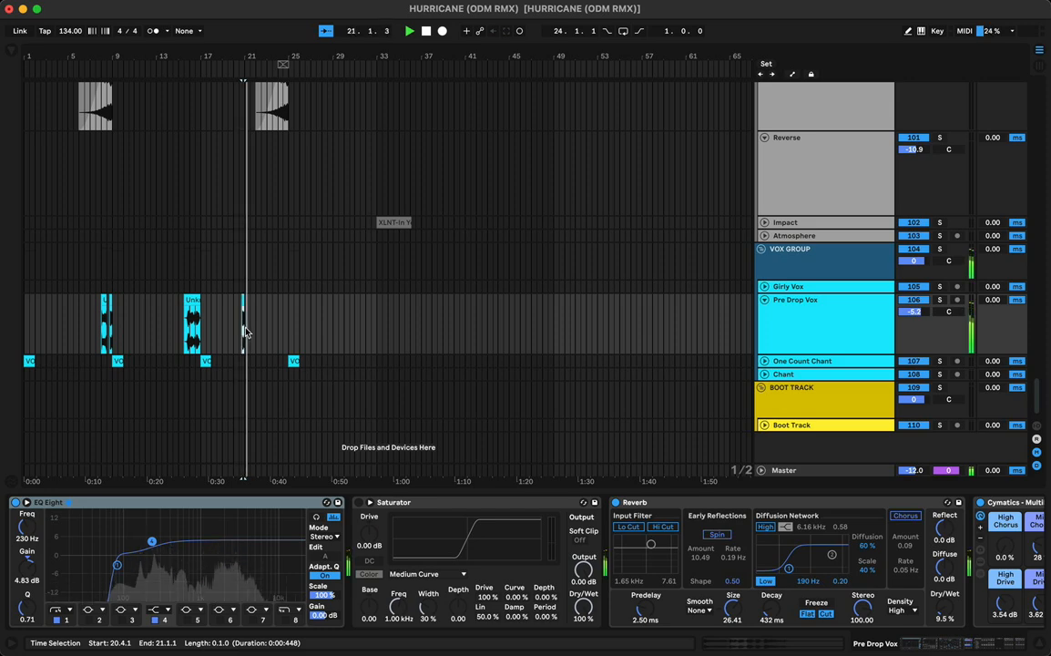
Duplicate the Pre Drop Vox range from 17.1.1 to 25.1.1 into the eight bars from 25.1.1, and play the copied chop
left_click(192, 301)
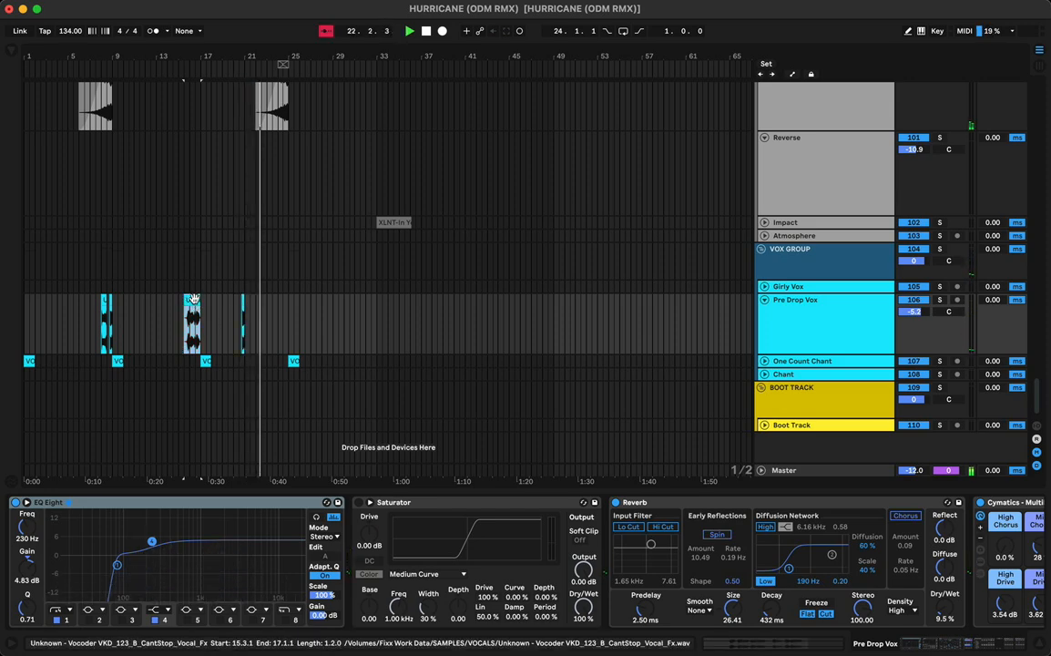
left_click_drag(202, 329, 282, 333)
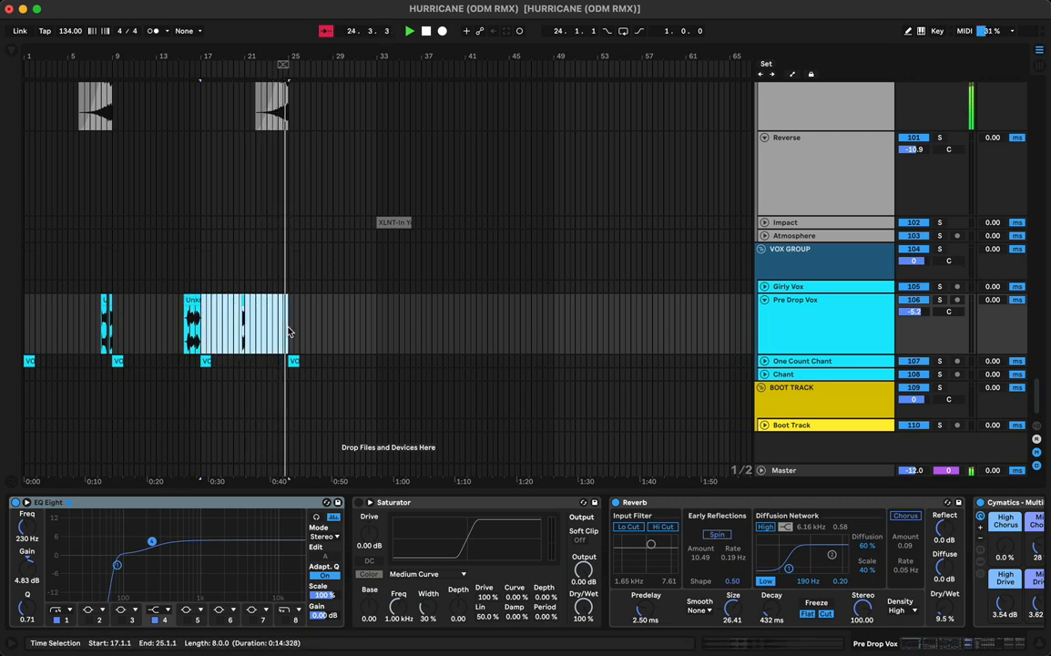
key("super+d")
left_click(202, 264)
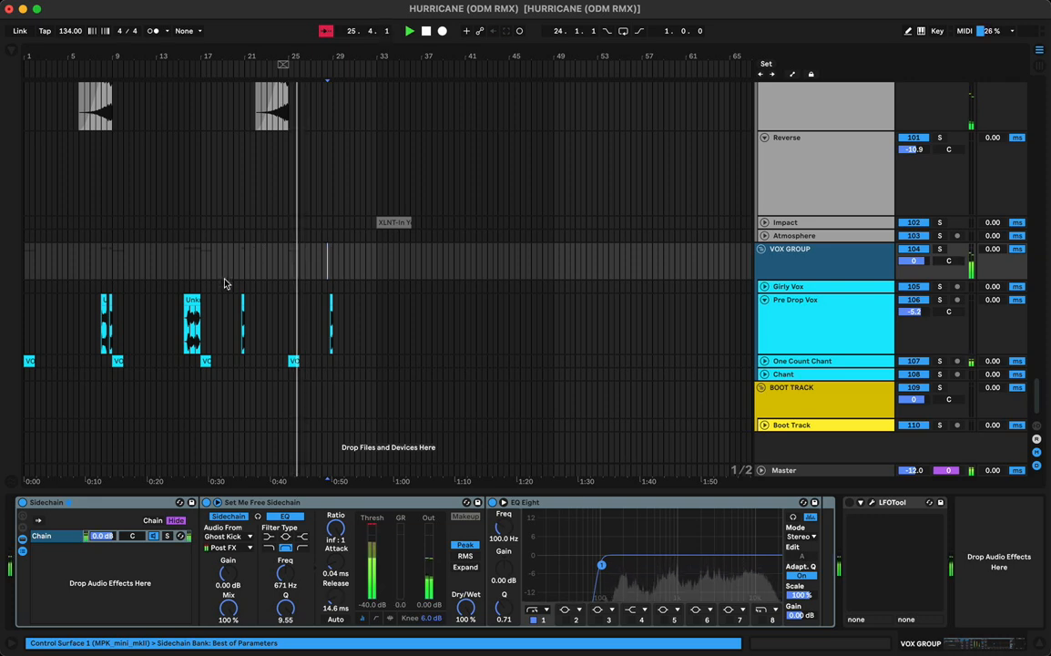
left_click(337, 256)
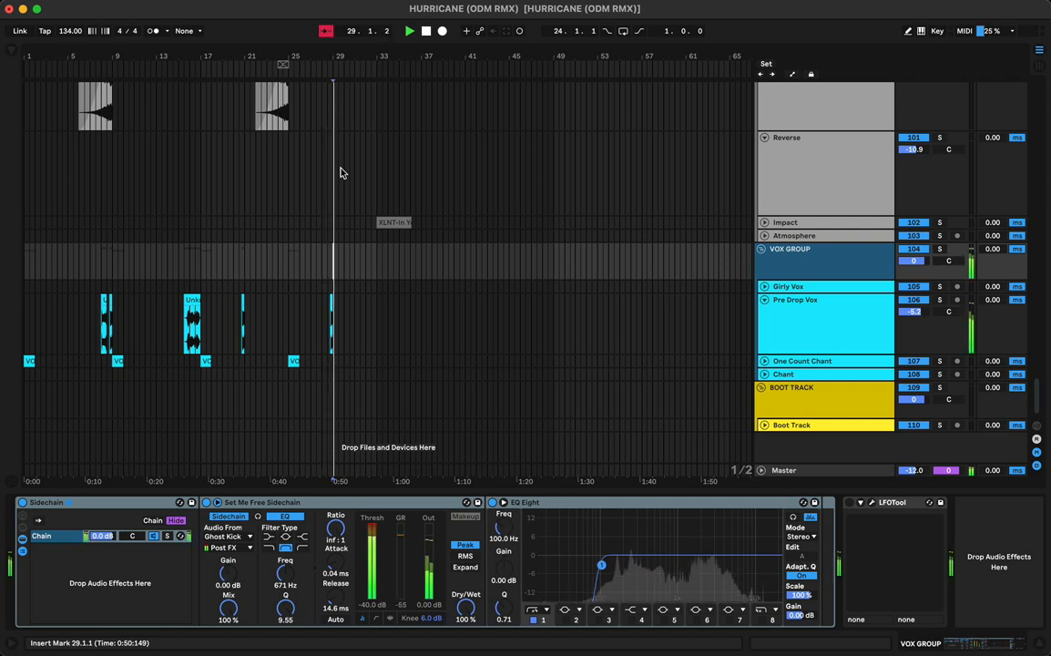
Cut the tails of the layered saw chord hits at 17.1.1 back to 17.1.3, and play them from 17.1.1
left_click(201, 286)
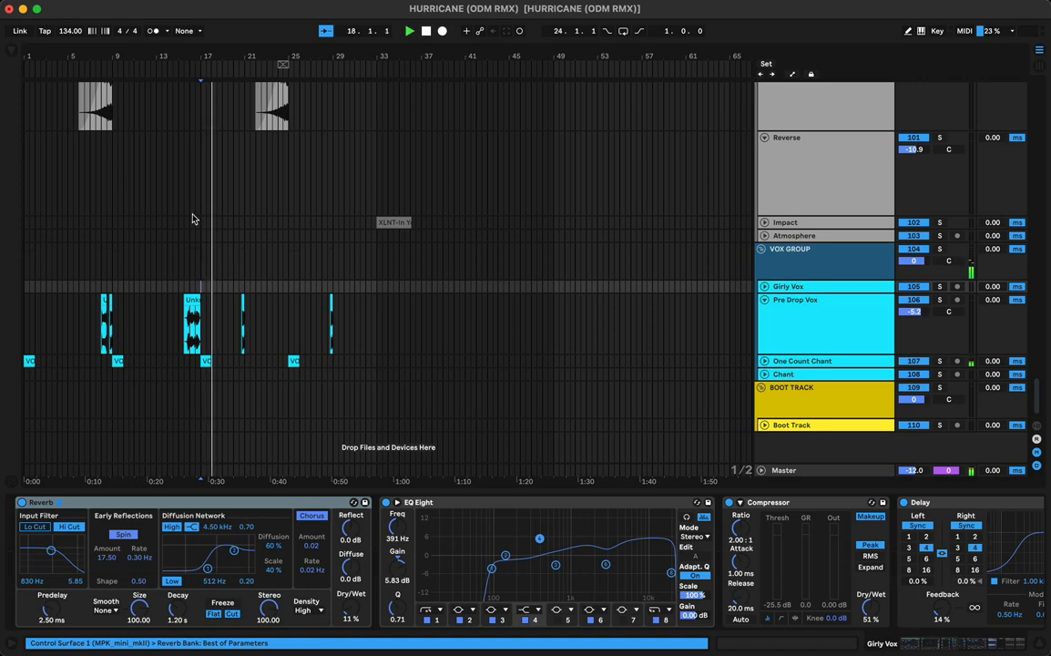
scroll(277, 269, "up", 15)
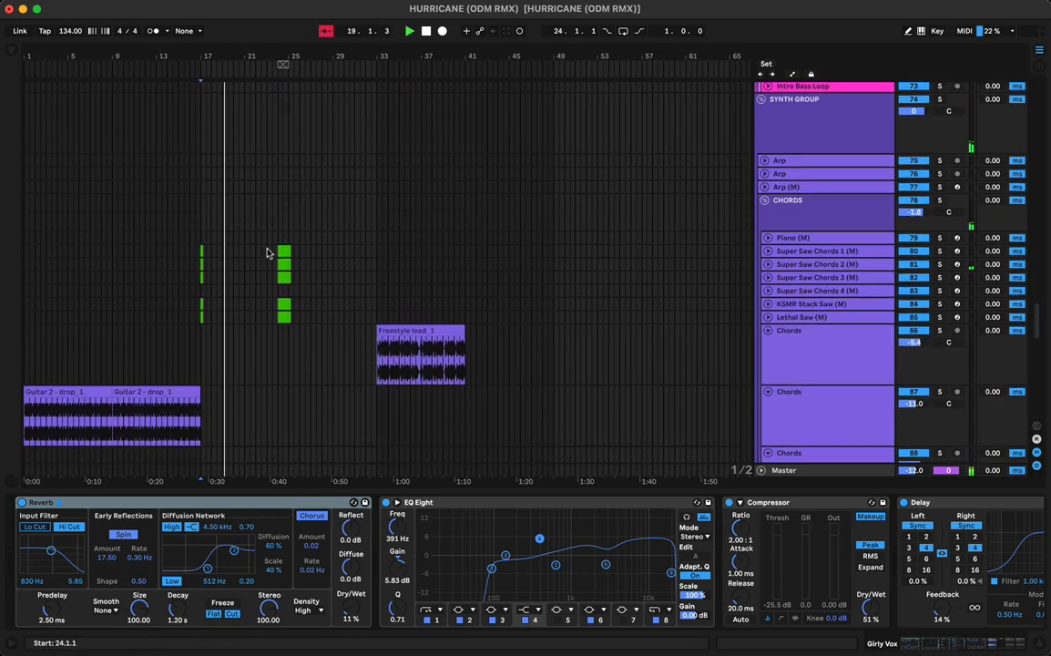
left_click_drag(200, 58, 210, 173)
left_click_drag(227, 247, 246, 339)
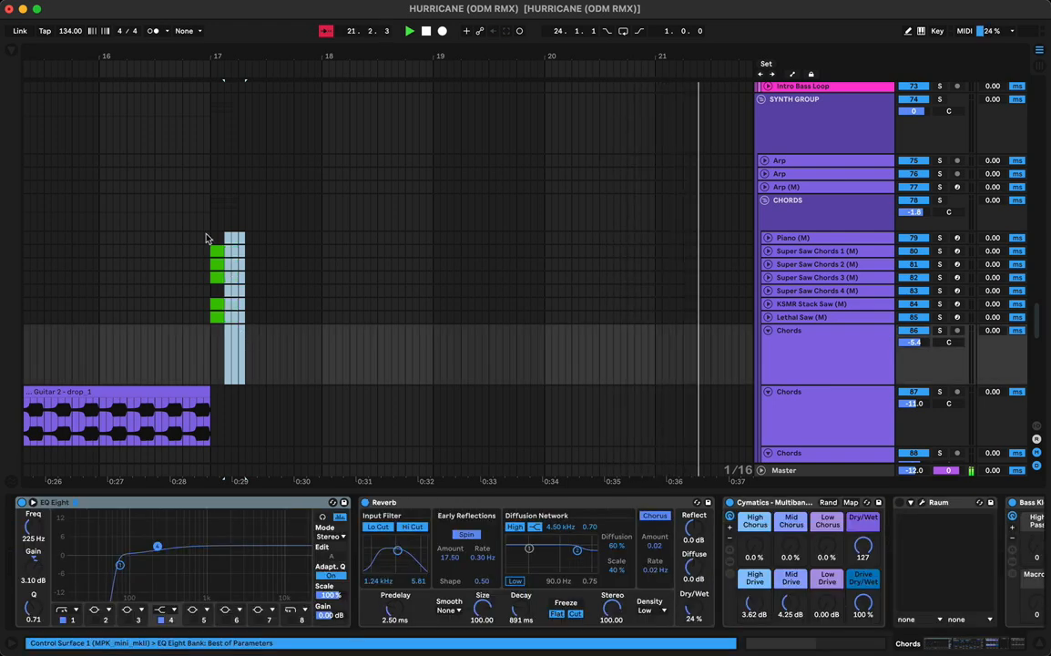
left_click(206, 236)
left_click(210, 222)
key("space")
key("space")
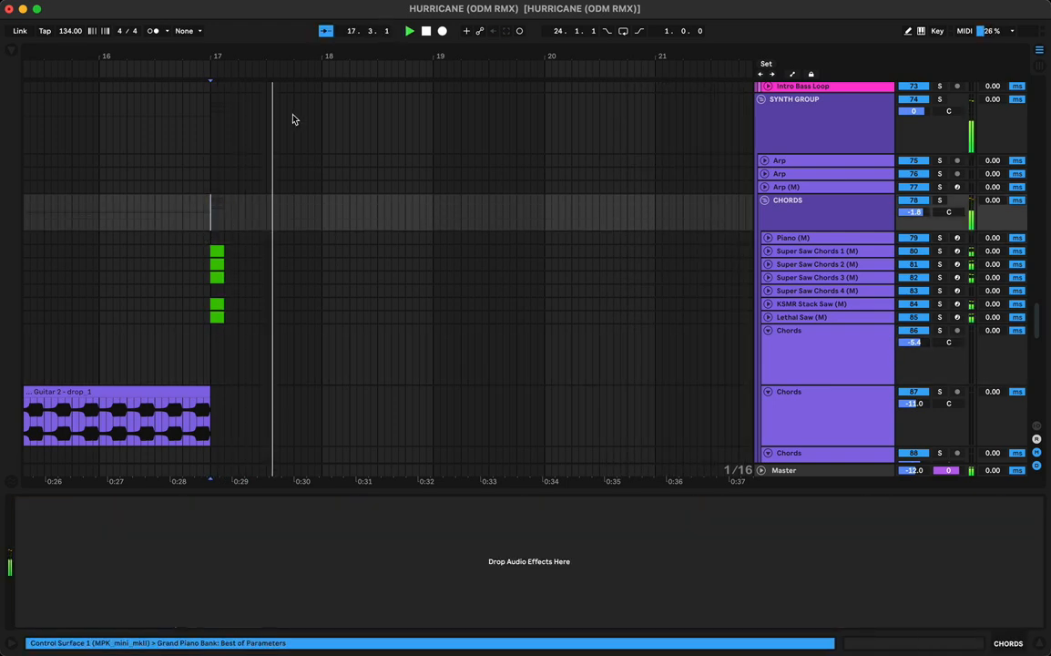
Trim about half a beat off the end of the layered saw chord fill at 24.1.1, and play it from 24.3.1
left_click_drag(314, 58, 313, 12)
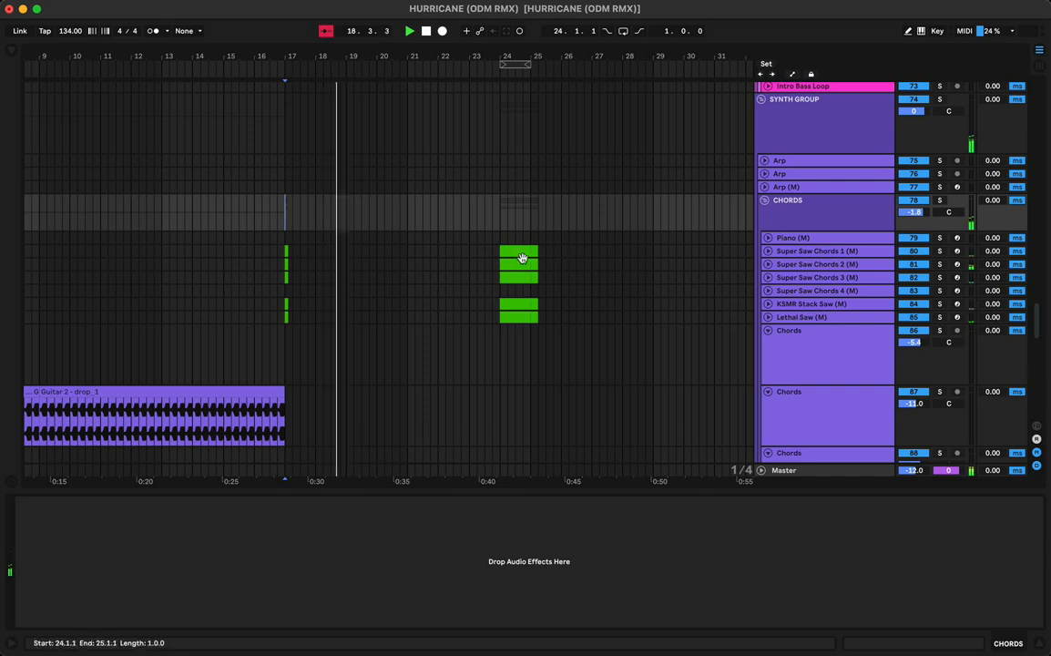
left_click_drag(308, 248, 312, 319)
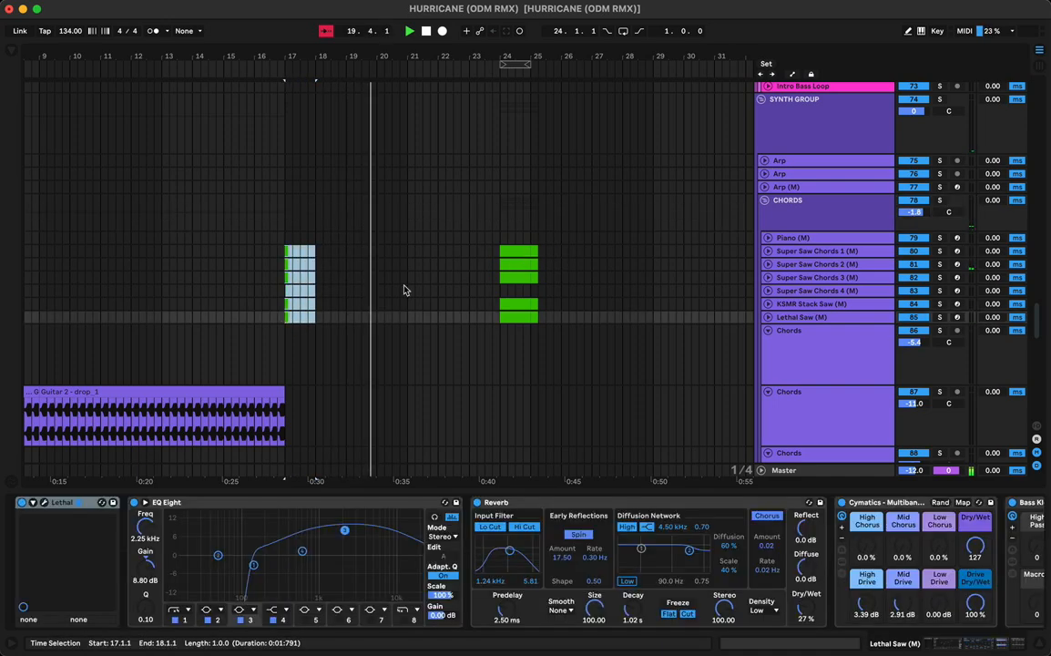
left_click_drag(544, 252, 534, 319)
key("Delete")
left_click(516, 162)
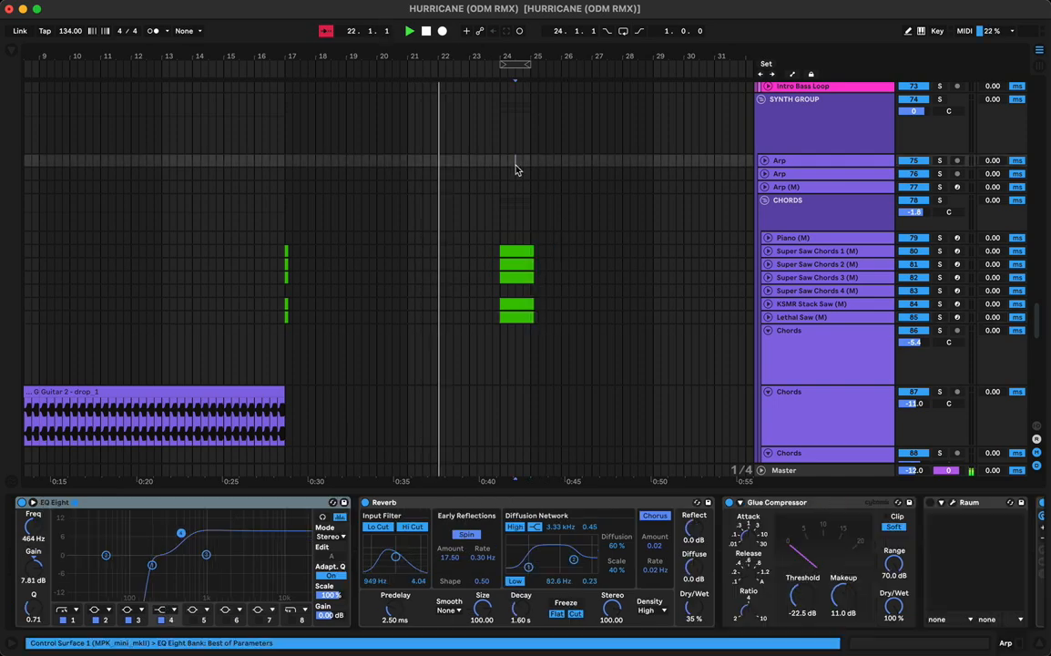
left_click_drag(519, 52, 348, 60)
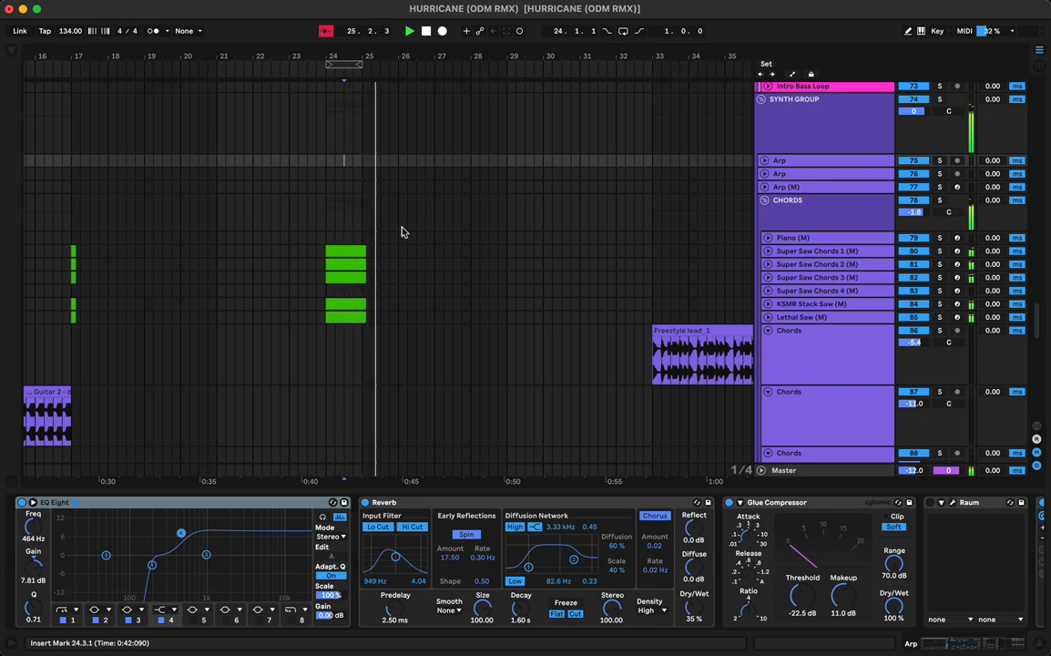
Review the sub, chord, FX and drop bass tracks while the second half of the drop plays
left_click(73, 251)
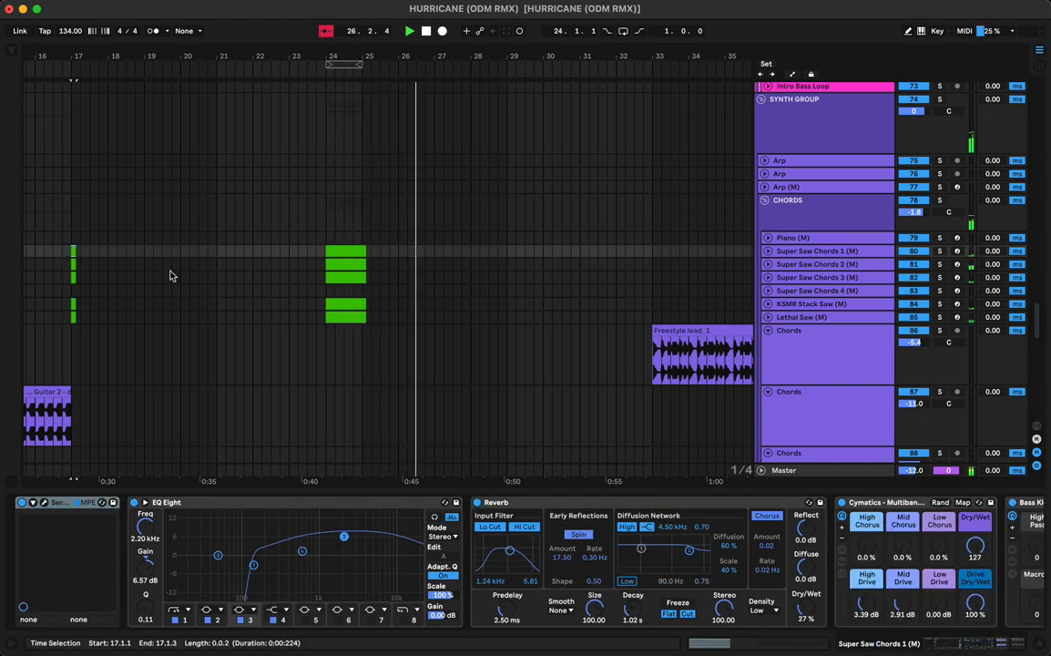
left_click_drag(425, 54, 351, 201)
scroll(353, 209, "up", 15)
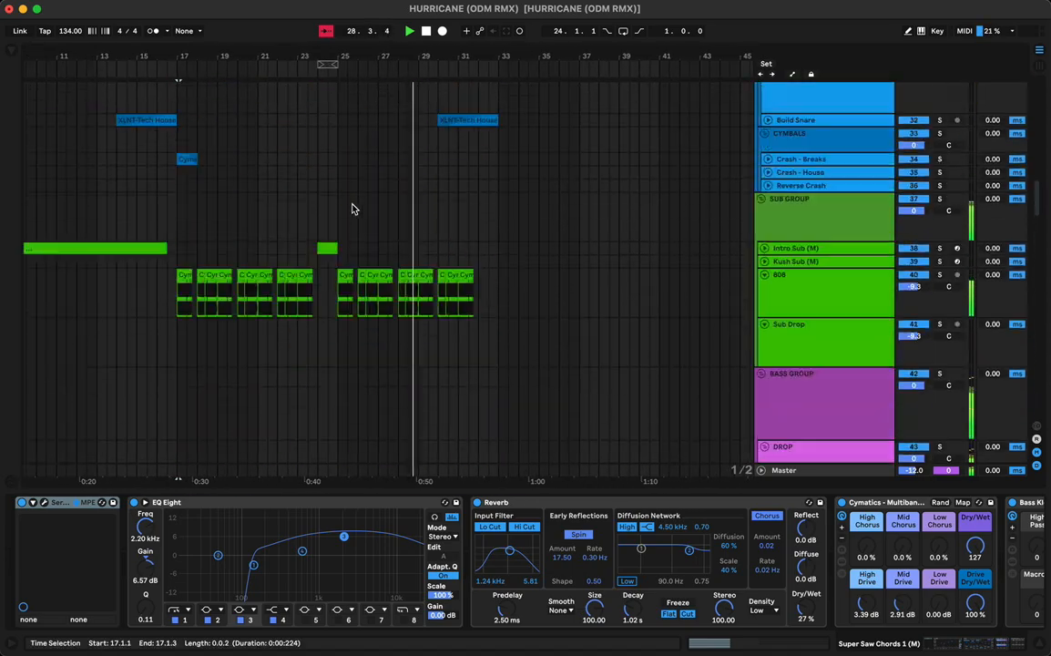
scroll(354, 209, "down", 20)
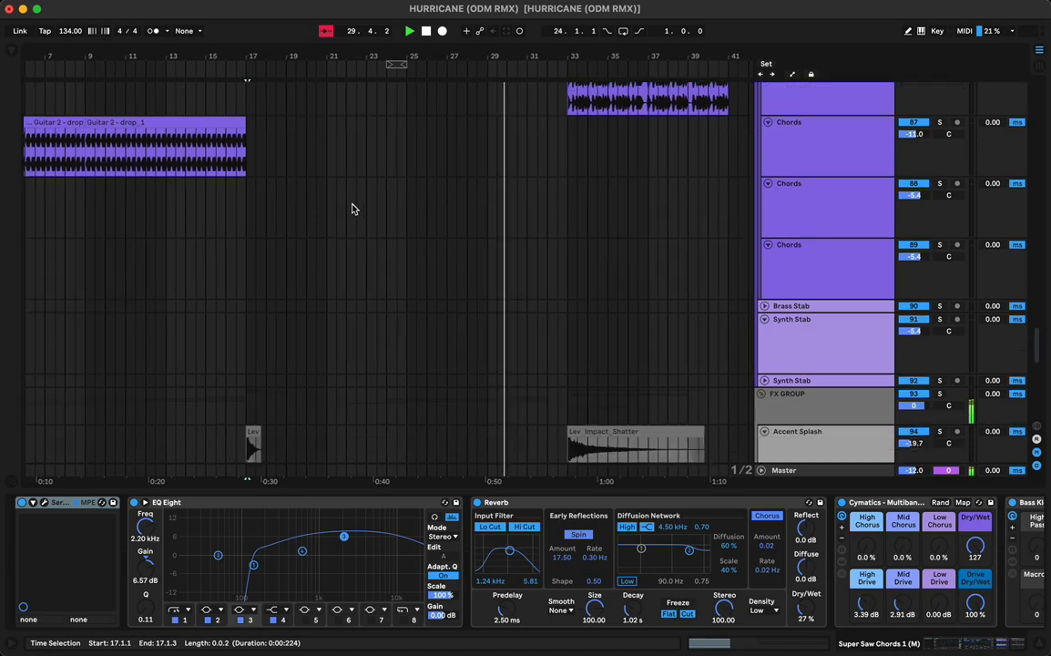
scroll(354, 210, "up", 15)
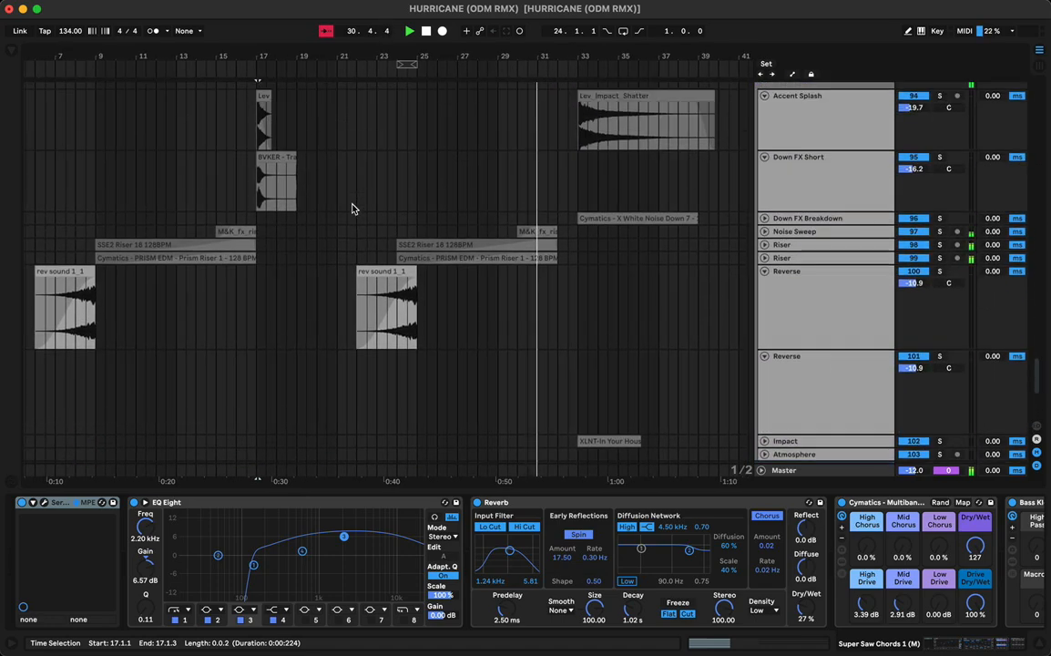
scroll(353, 209, "up", 8)
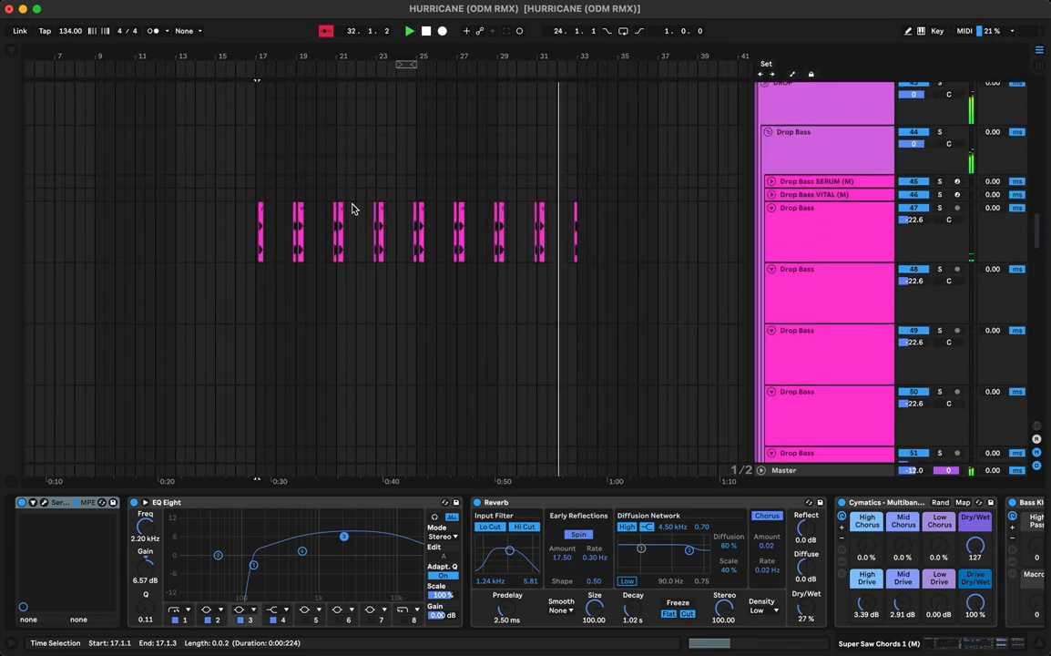